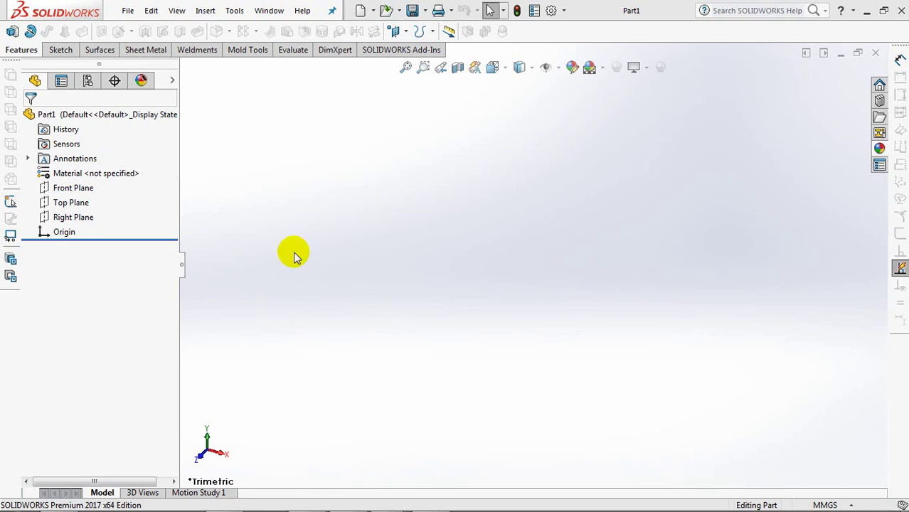
Start a sketch on Top Plane and draw a center rectangle centred on the origin
click(70, 203)
click(12, 31)
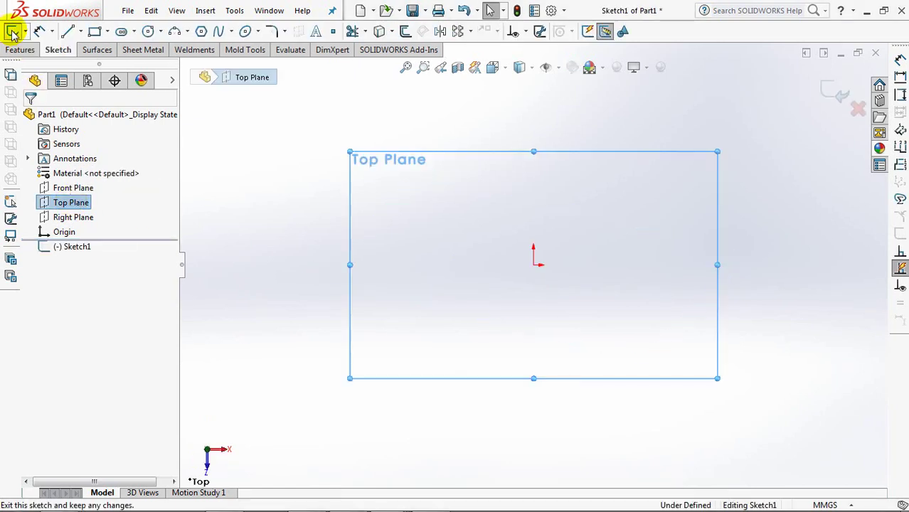
click(106, 31)
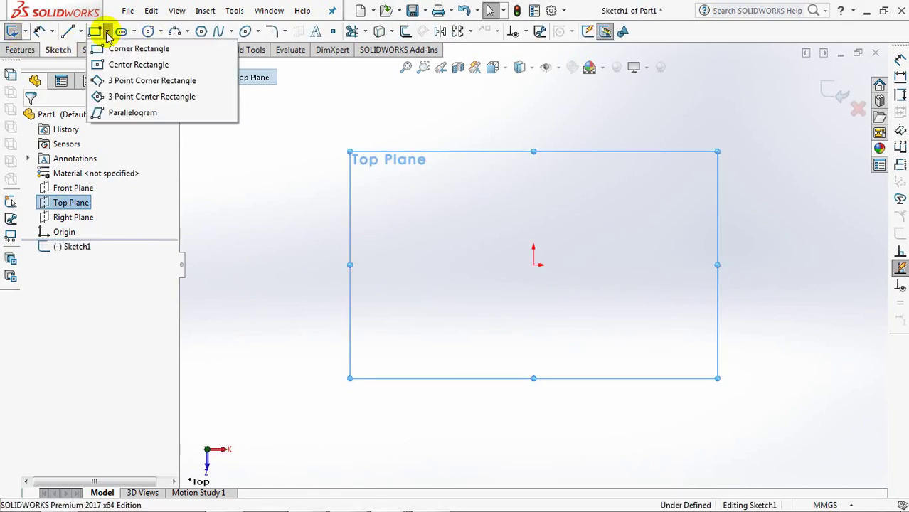
click(197, 63)
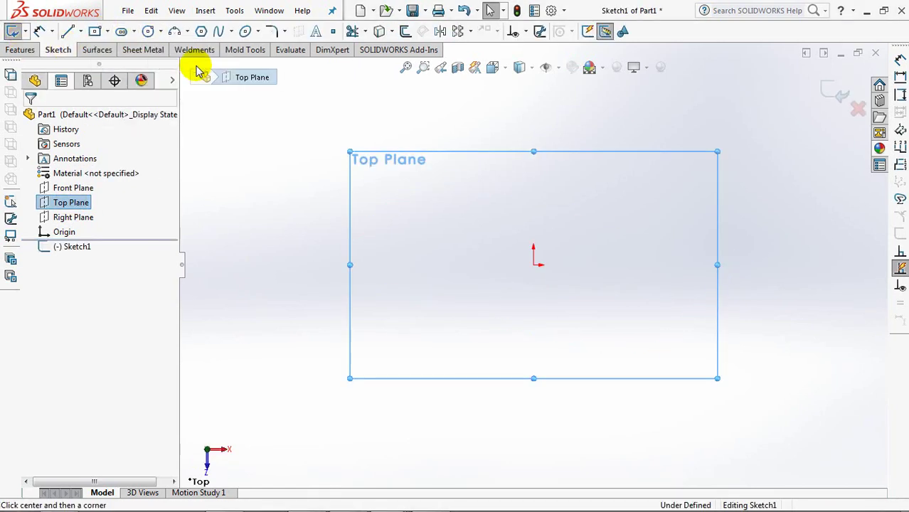
click(533, 264)
click(593, 205)
click(656, 136)
right_click(656, 138)
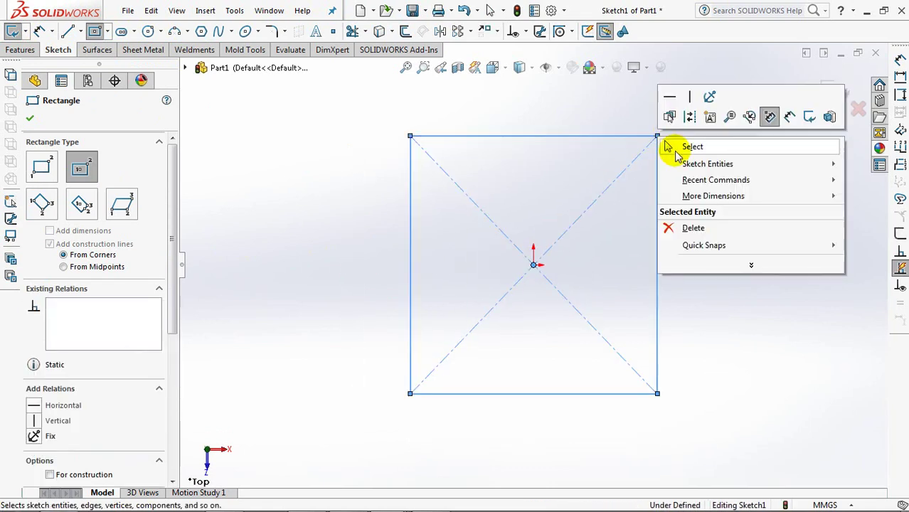
click(673, 147)
Dimension the square's width and height to 111 mm each
click(39, 31)
click(575, 136)
click(549, 108)
text(1)
click(491, 105)
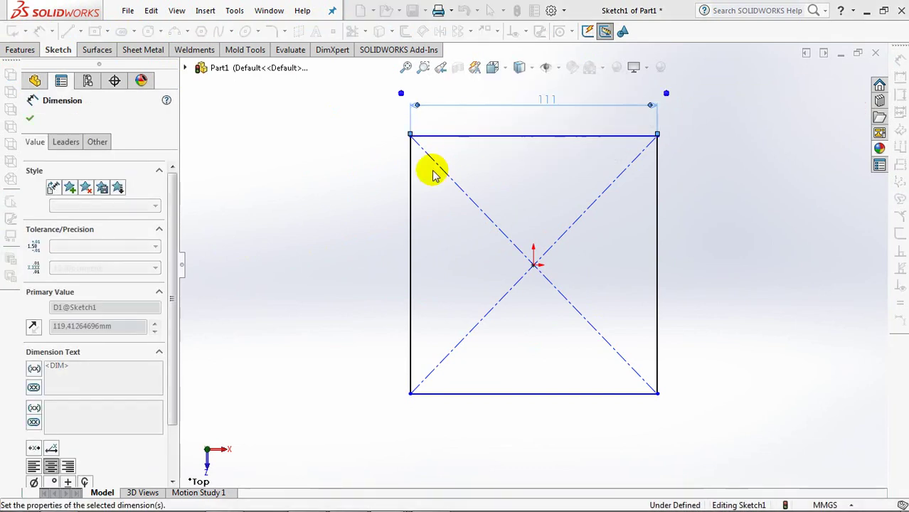
click(411, 189)
click(354, 245)
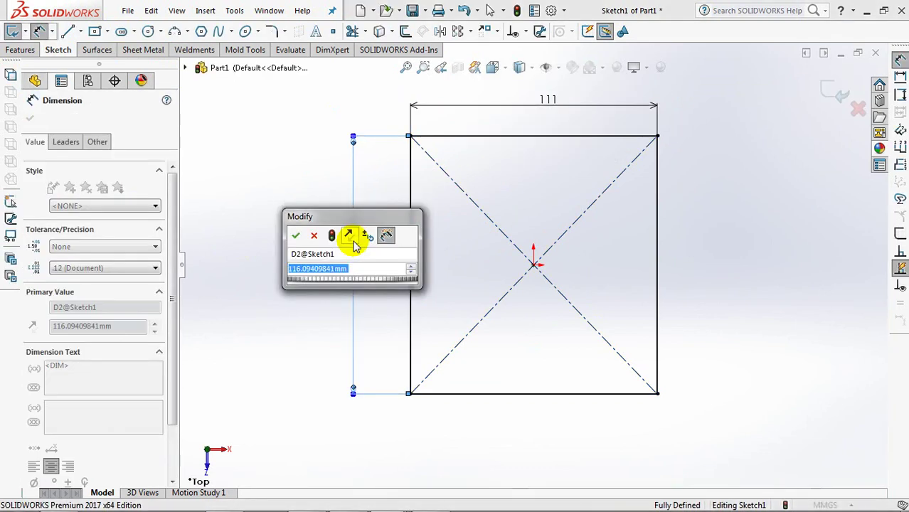
text(111)
click(295, 235)
click(284, 31)
Chamfer the square's corners with a 16 mm equal-distance sketch chamfer
click(326, 63)
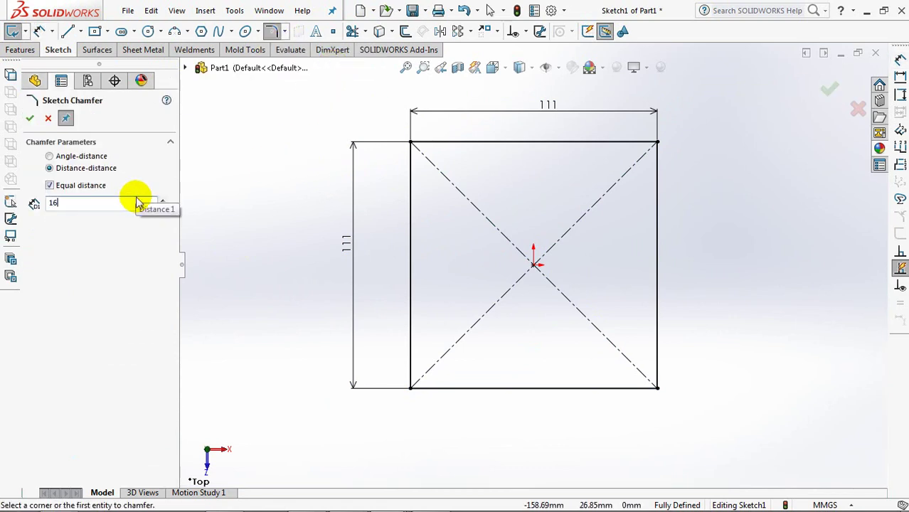
text(6)
click(411, 143)
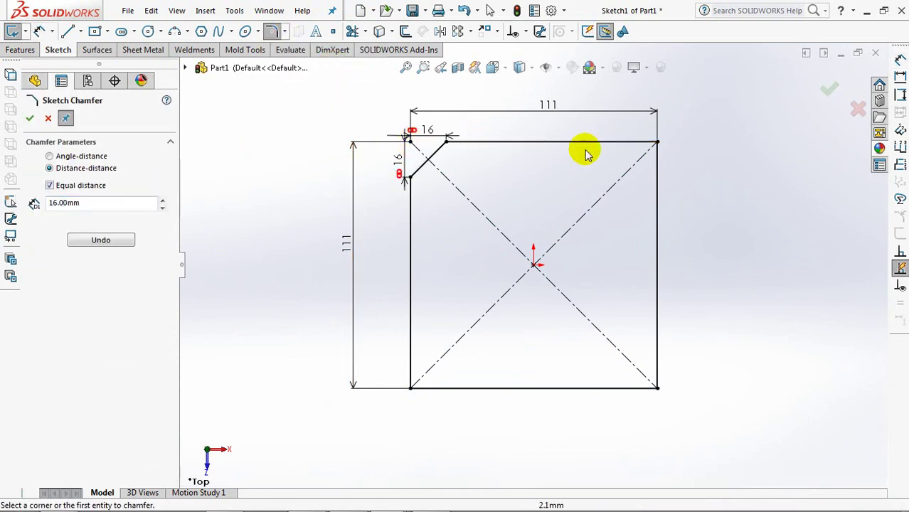
click(657, 143)
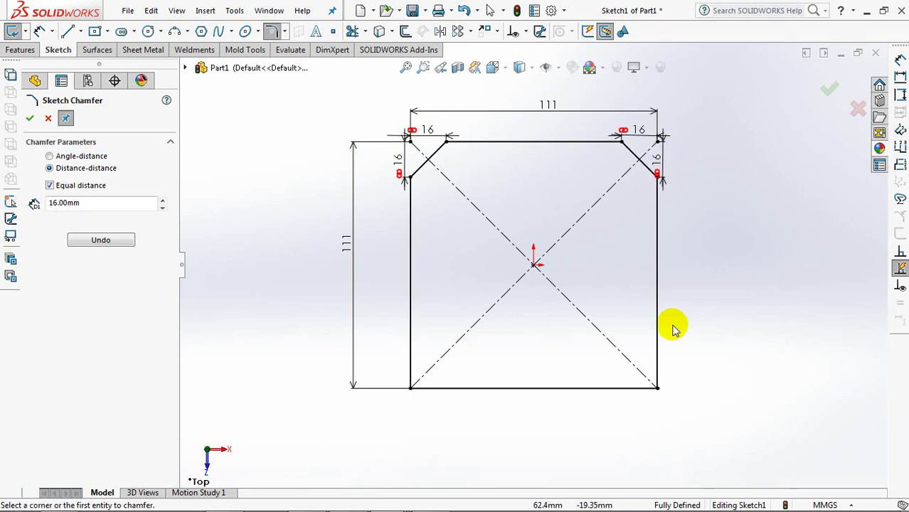
click(658, 389)
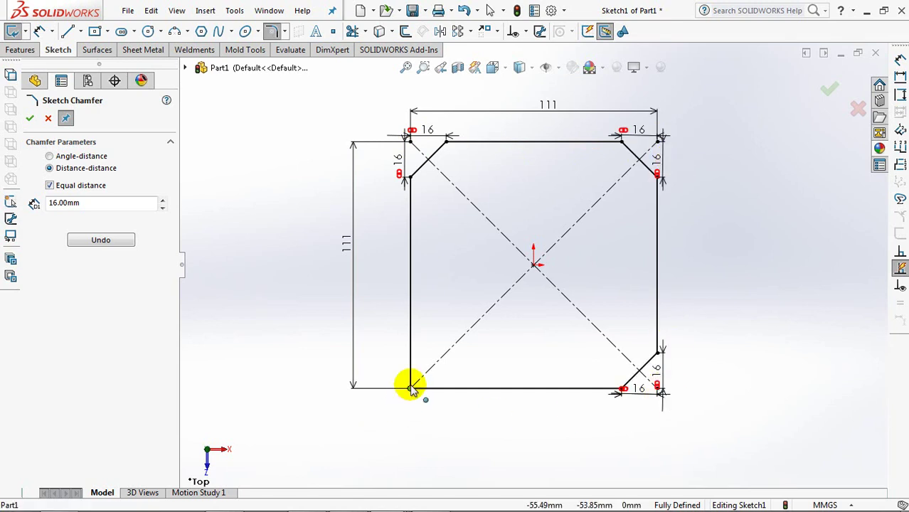
key(Escape)
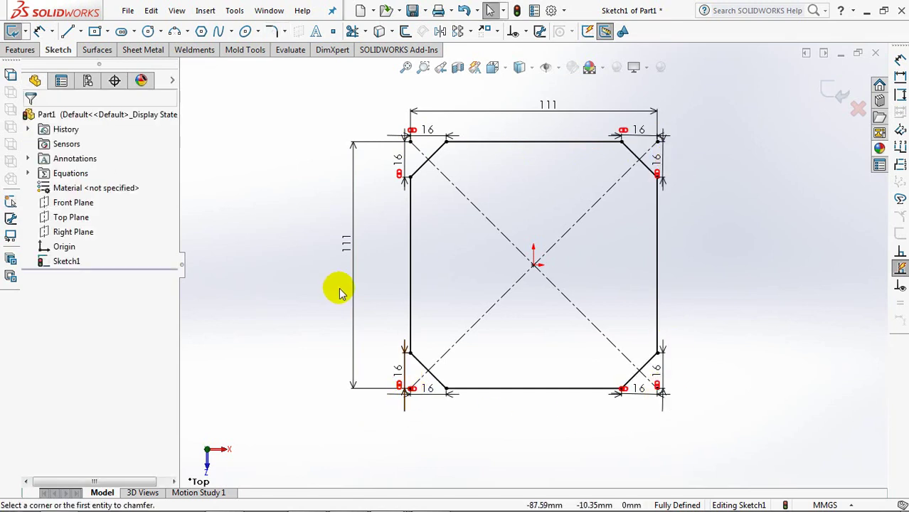
key(Escape)
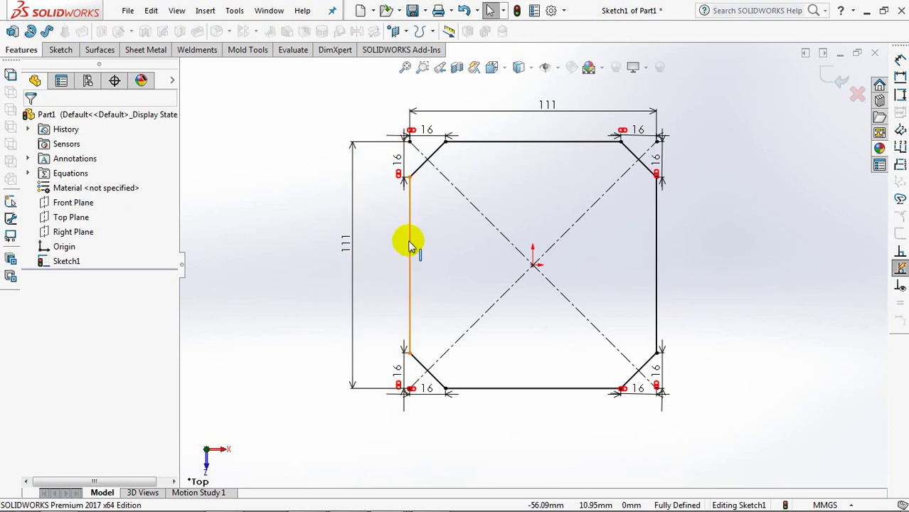
Convert the square's four side lines to construction geometry
click(410, 246)
ctrl+click(488, 142)
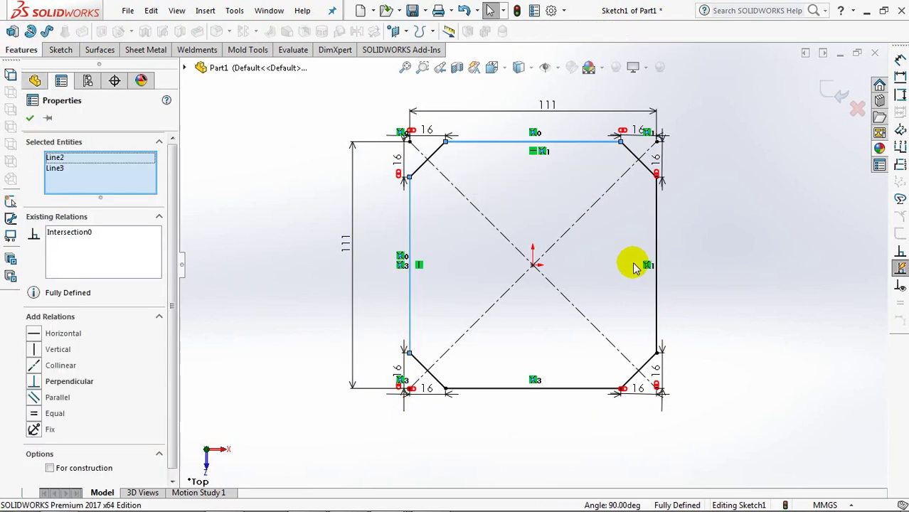
ctrl+click(657, 291)
ctrl+click(600, 388)
click(641, 353)
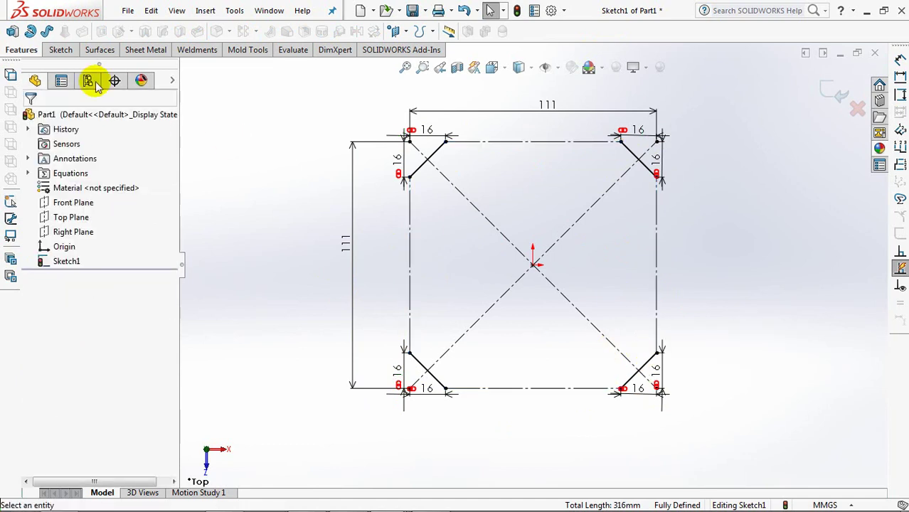
Draw a centerline starting at the left side's midpoint
click(60, 49)
click(79, 31)
click(96, 62)
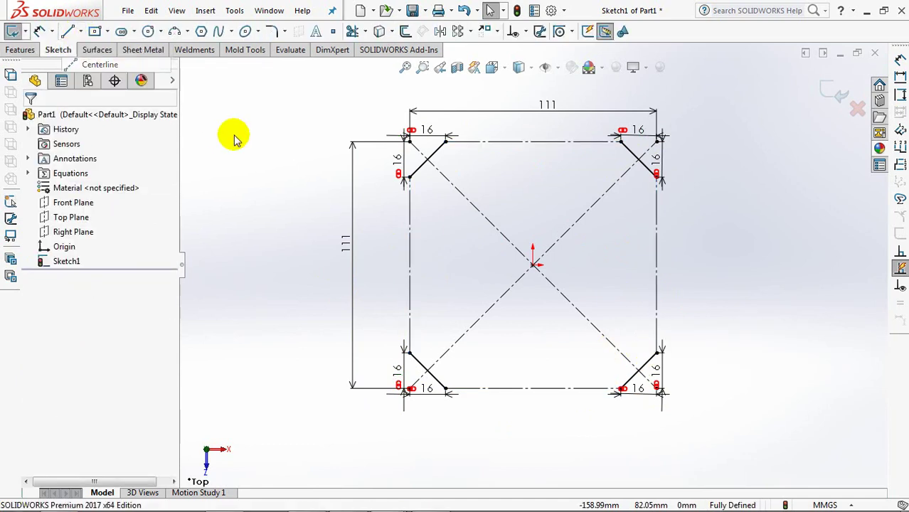
click(411, 265)
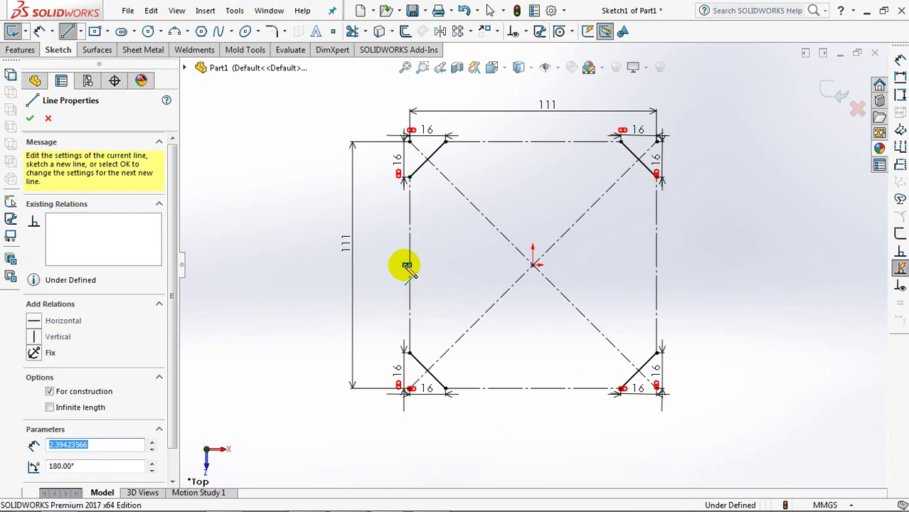
right_click(407, 266)
click(425, 274)
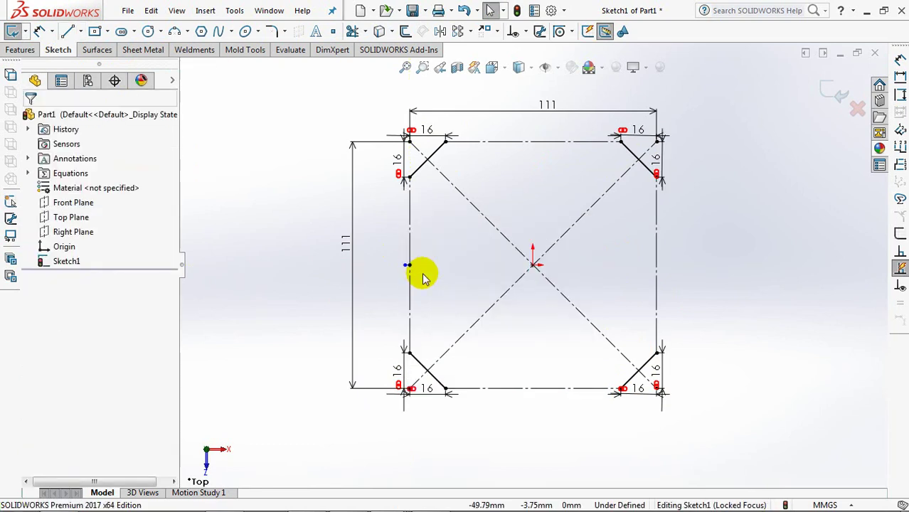
click(174, 31)
Draw three-point arcs on the left, top, right and bottom bridging the chamfer ends
click(409, 177)
click(407, 352)
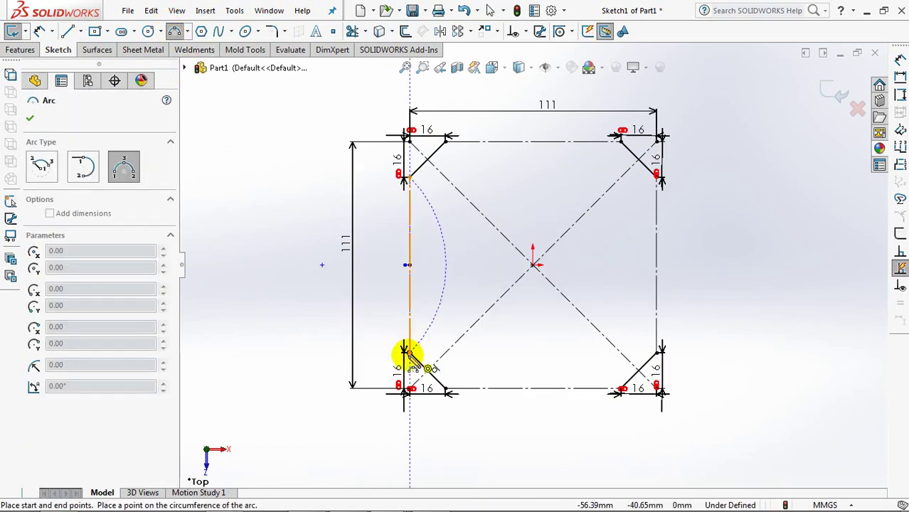
click(401, 265)
click(446, 140)
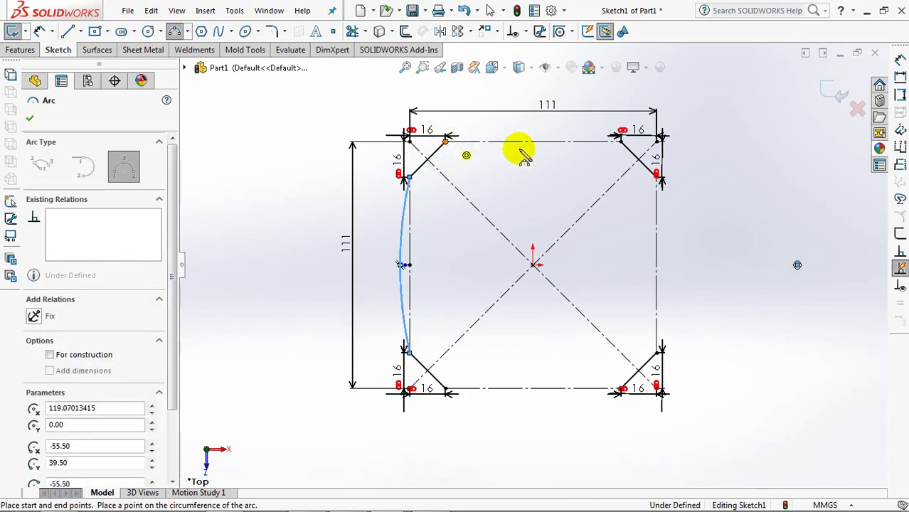
click(621, 140)
click(532, 133)
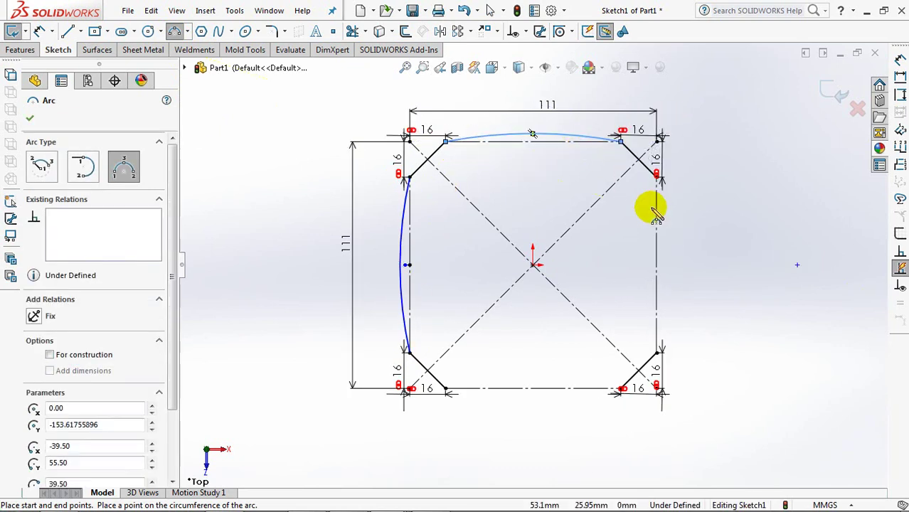
click(656, 352)
click(657, 178)
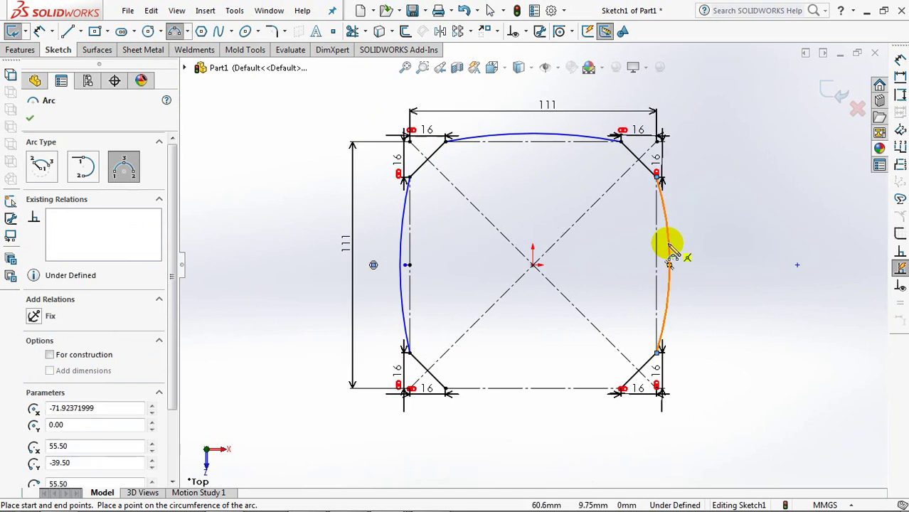
click(446, 390)
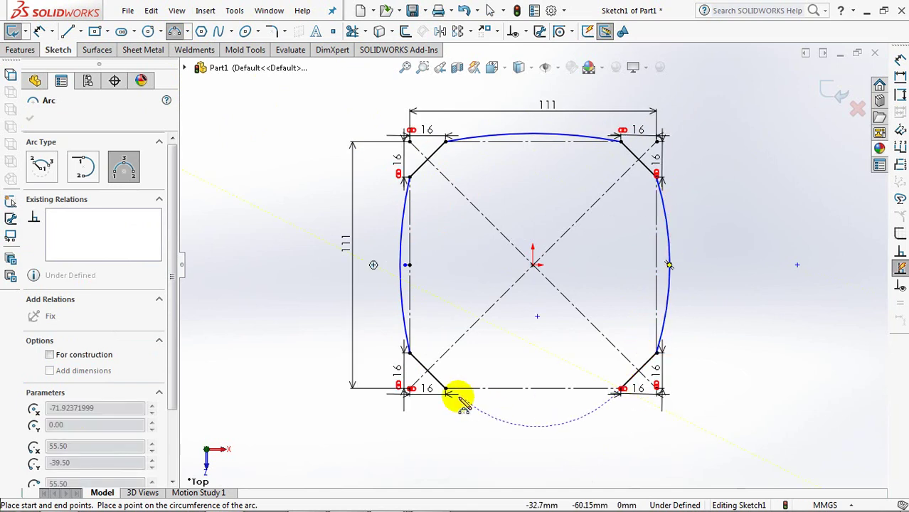
right_click(523, 402)
click(555, 384)
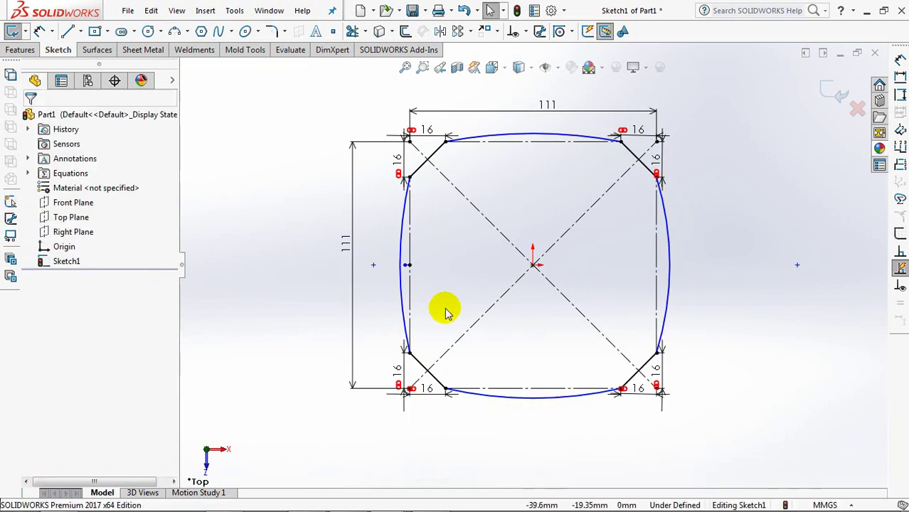
Add an Equal relation across the four side arcs
click(527, 32)
click(540, 64)
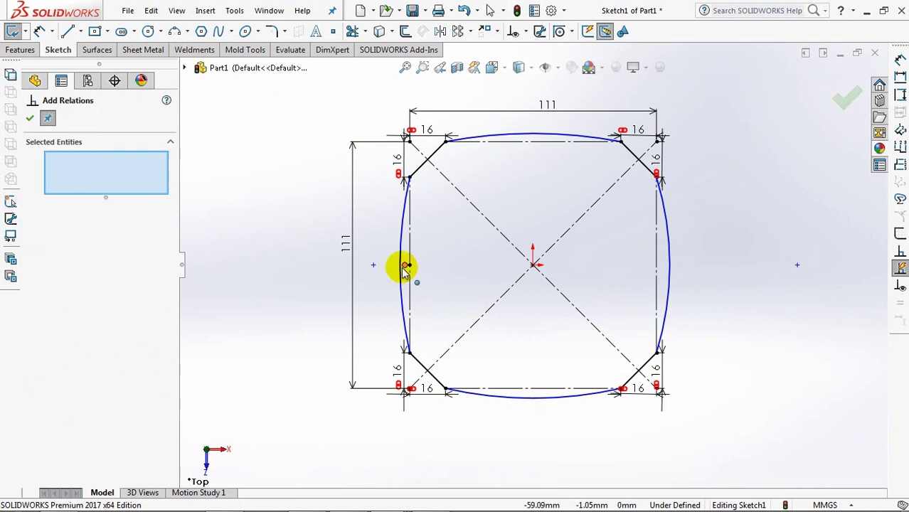
click(403, 272)
click(404, 266)
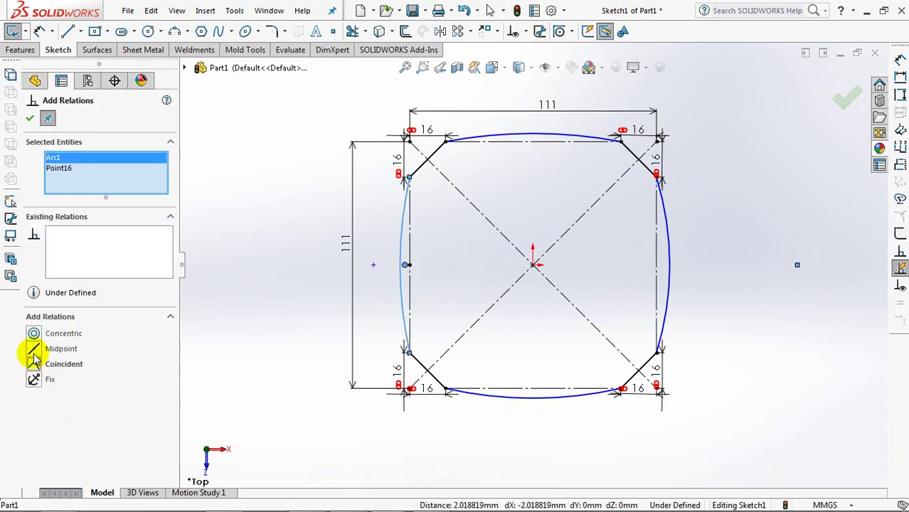
click(503, 150)
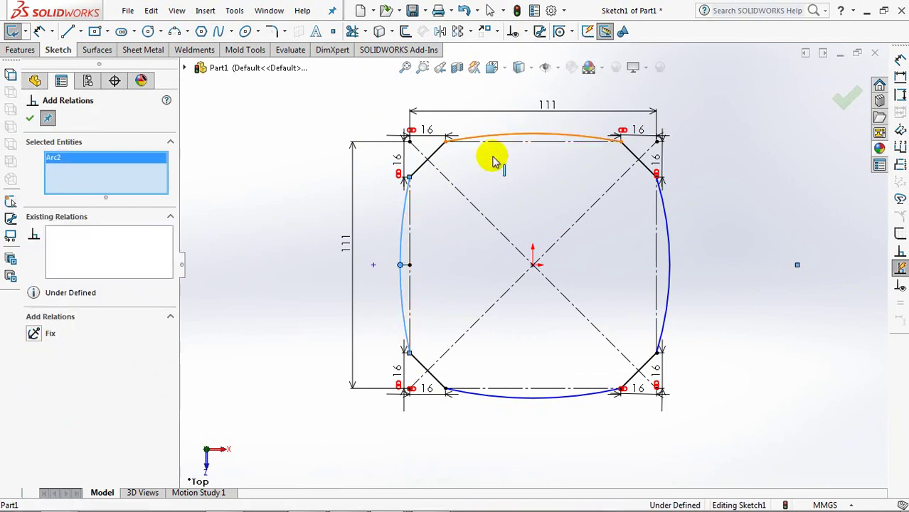
click(668, 234)
click(569, 397)
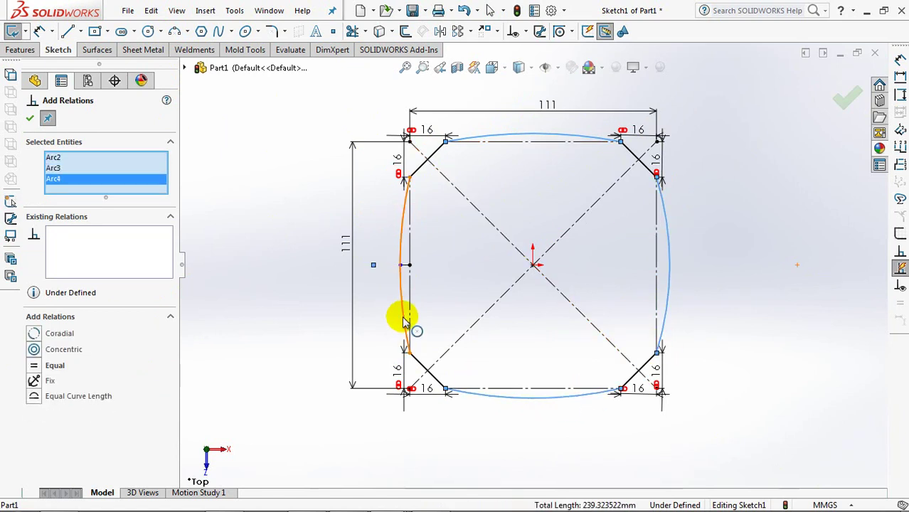
click(403, 317)
click(34, 376)
click(29, 118)
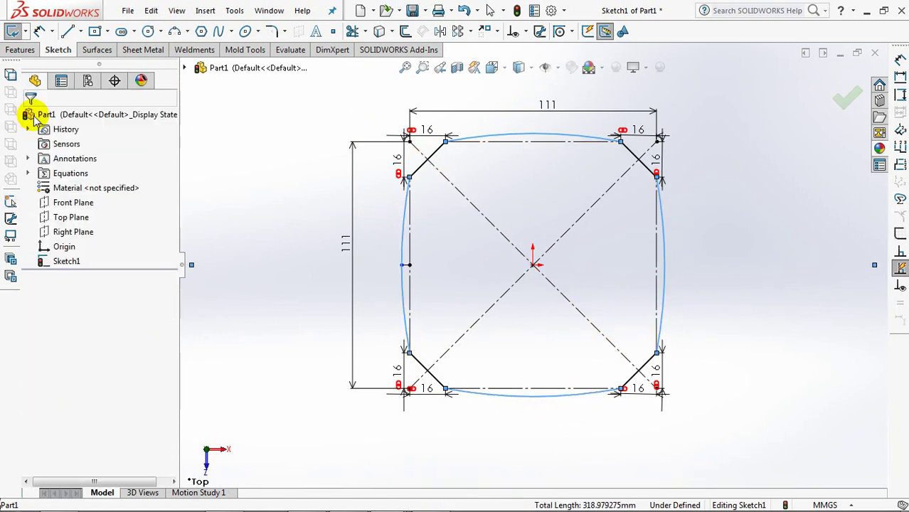
Dimension the left arc's bulge to 1 mm, fully defining the sketch
click(39, 31)
click(404, 265)
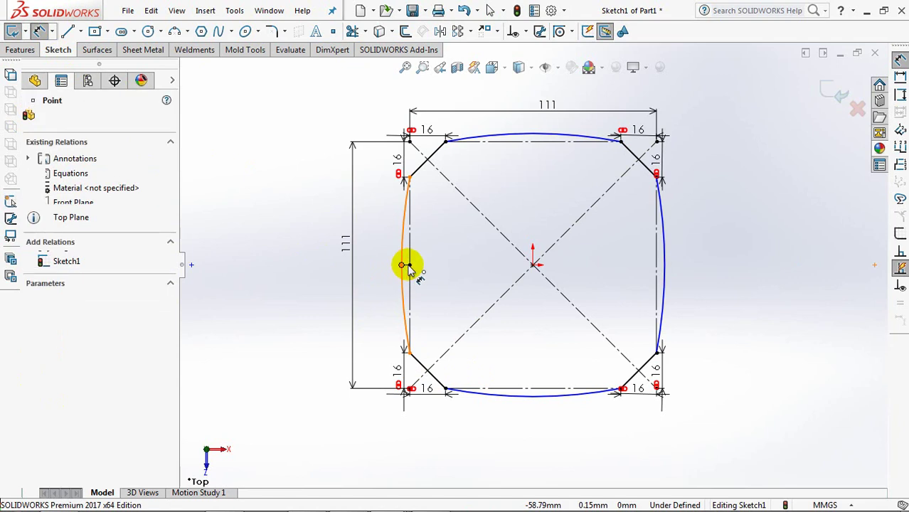
click(448, 244)
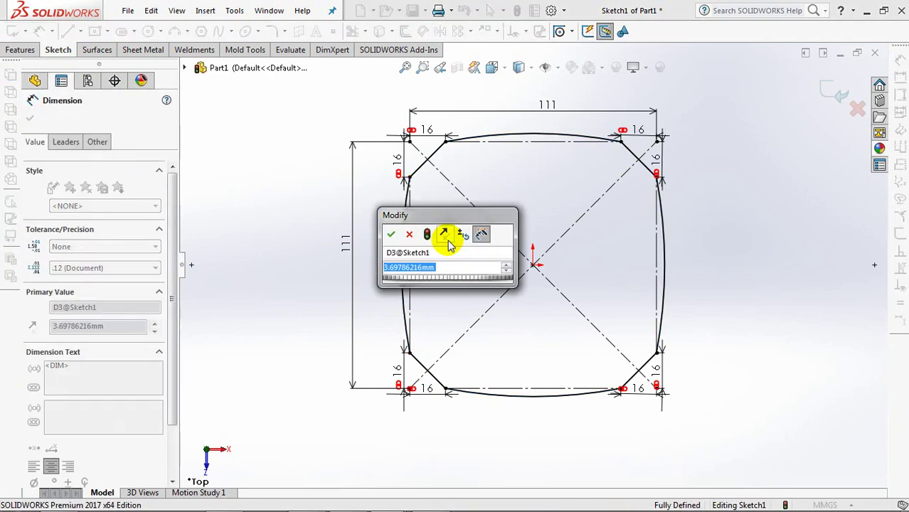
text(1)
click(388, 239)
key(Return)
click(740, 126)
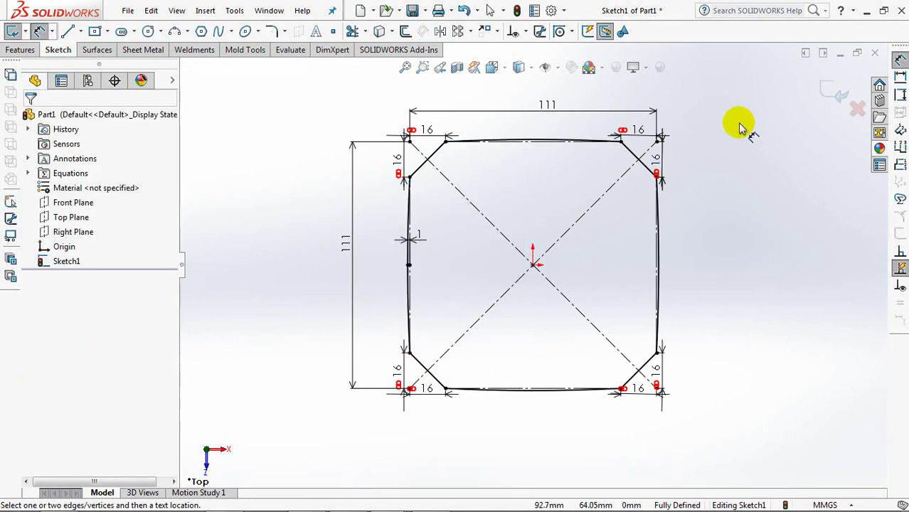
Extrude the sketch downward 5 mm with a 5° draft as Boss-Extrude1
click(831, 87)
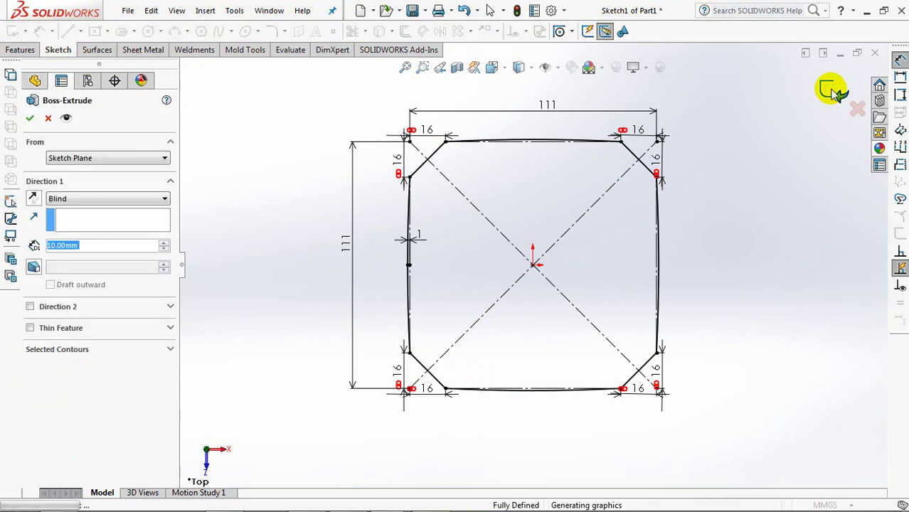
click(33, 200)
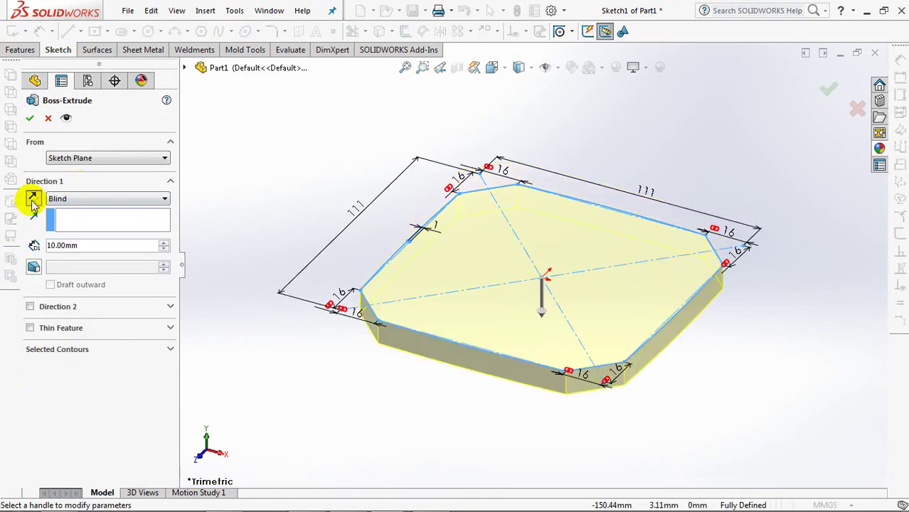
text(5)
key(Return)
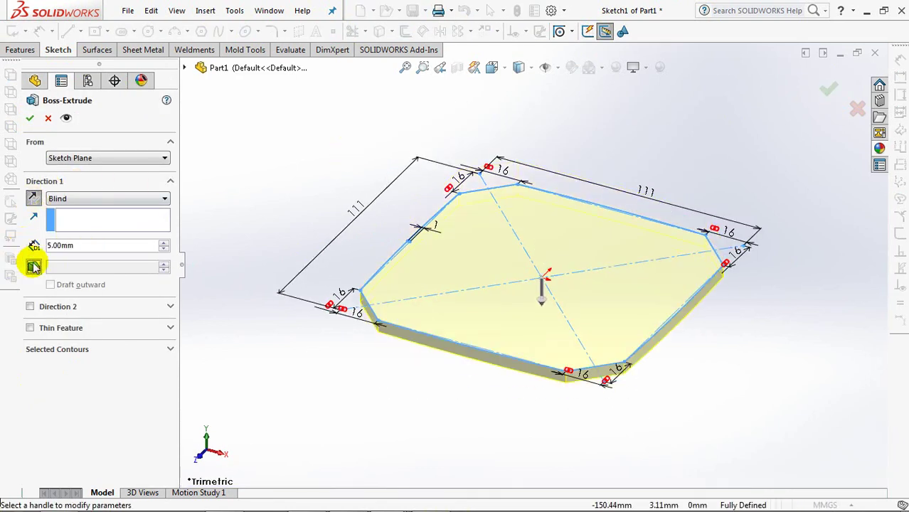
text(5.00deg)
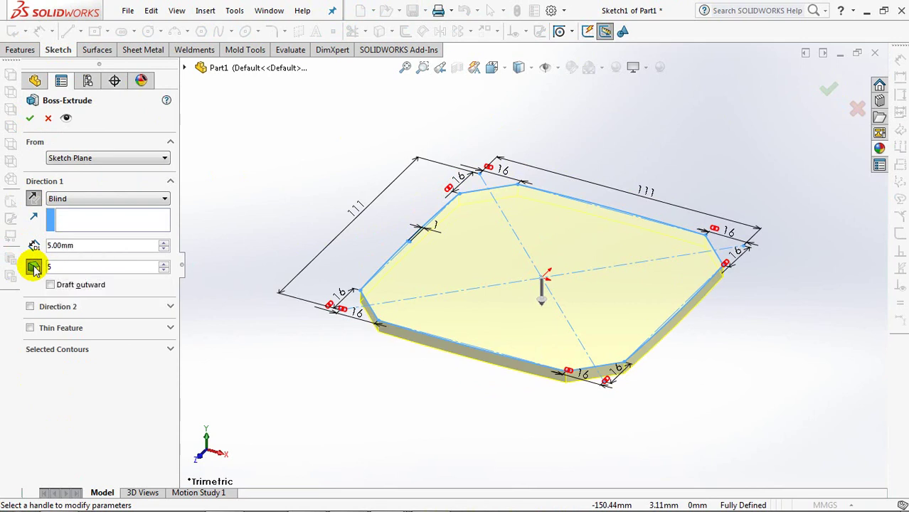
click(30, 120)
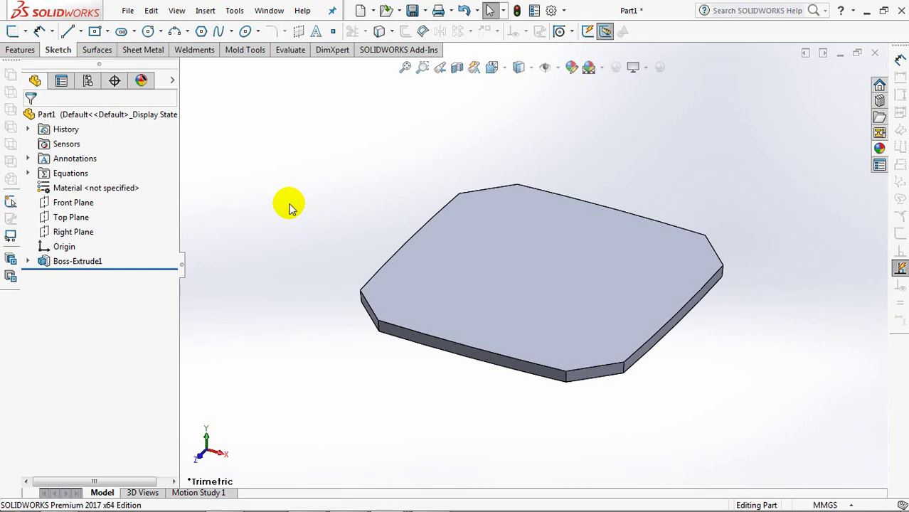
Sketch on the plate's bottom face and convert its outline into sketch entities
click(20, 50)
click(14, 30)
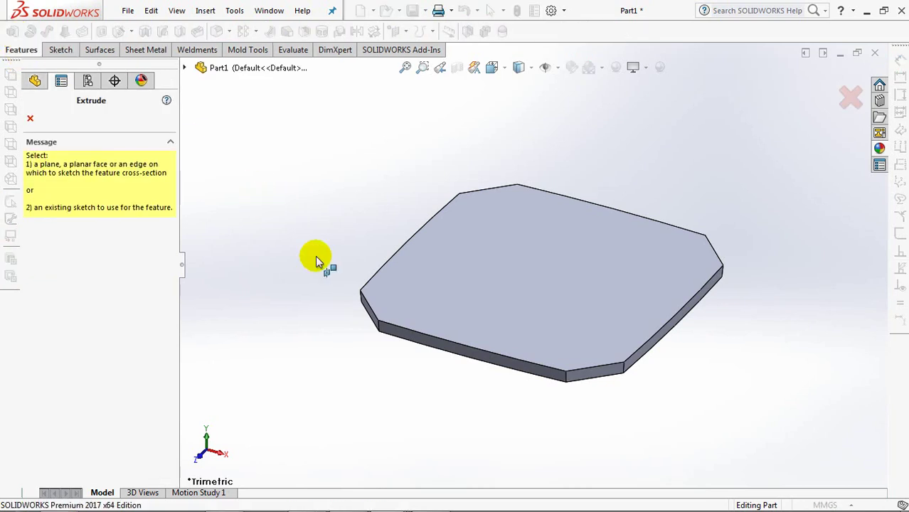
middle_drag(314, 258, 310, 142)
click(488, 307)
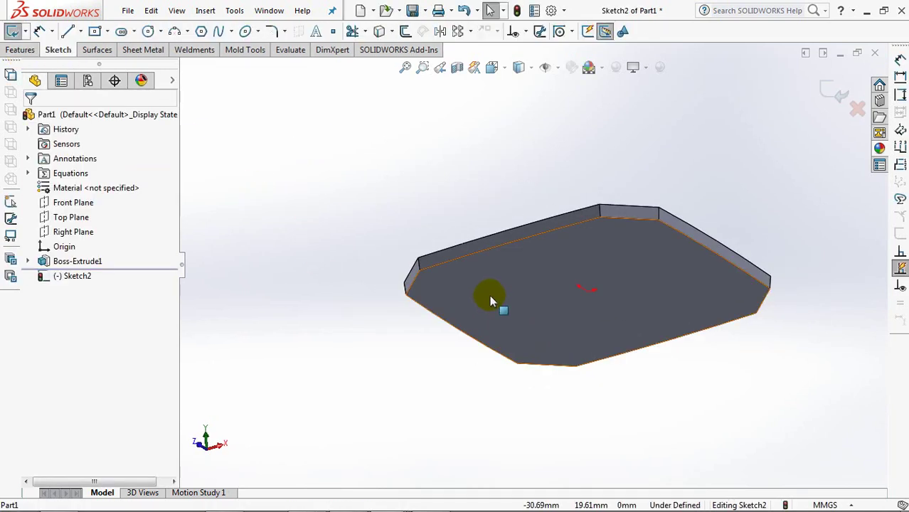
click(378, 30)
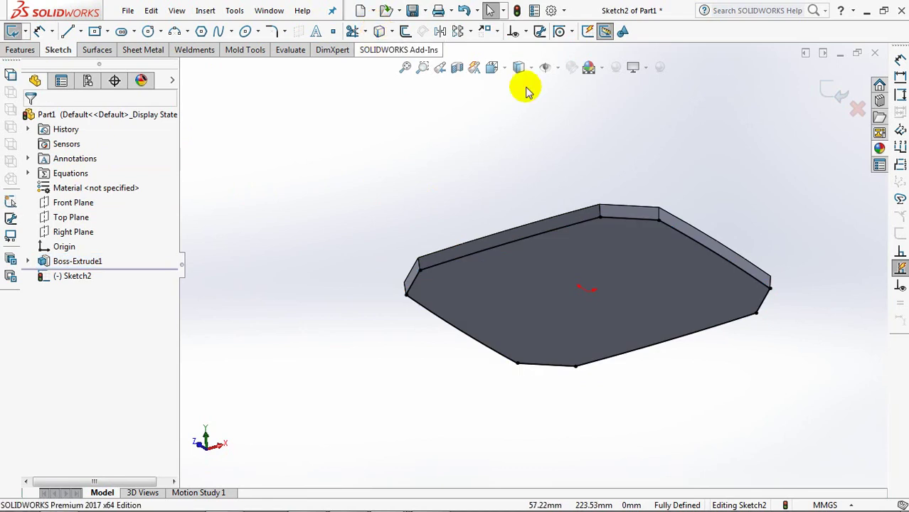
Extrude the outline 98.5 mm with a 4° draft, merged as Boss-Extrude2
click(833, 89)
middle_drag(585, 150, 585, 293)
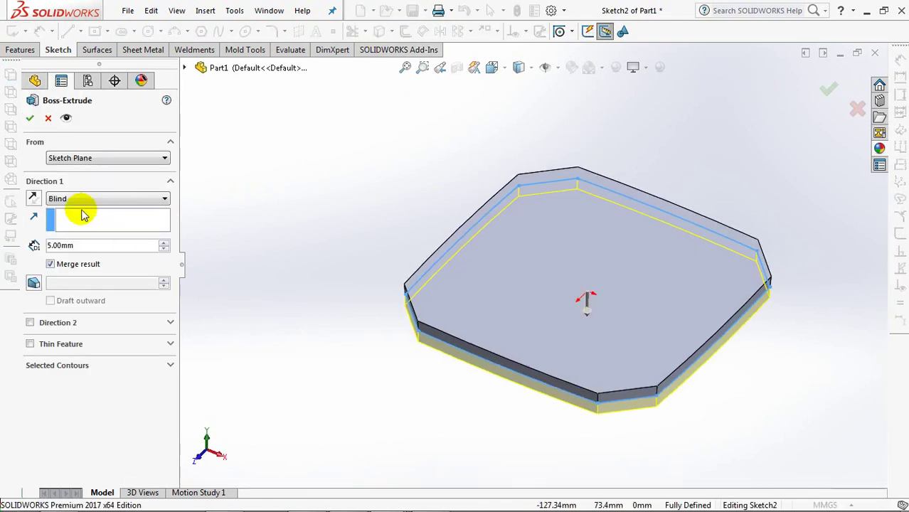
text(5)
key(Return)
click(34, 283)
click(164, 287)
ctrl+middle_drag(295, 288, 283, 185)
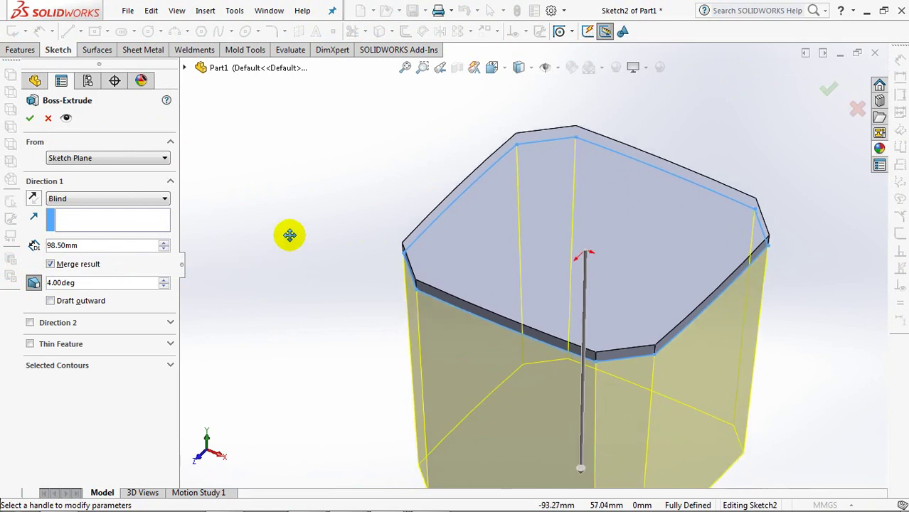
scroll(281, 222, up, 2)
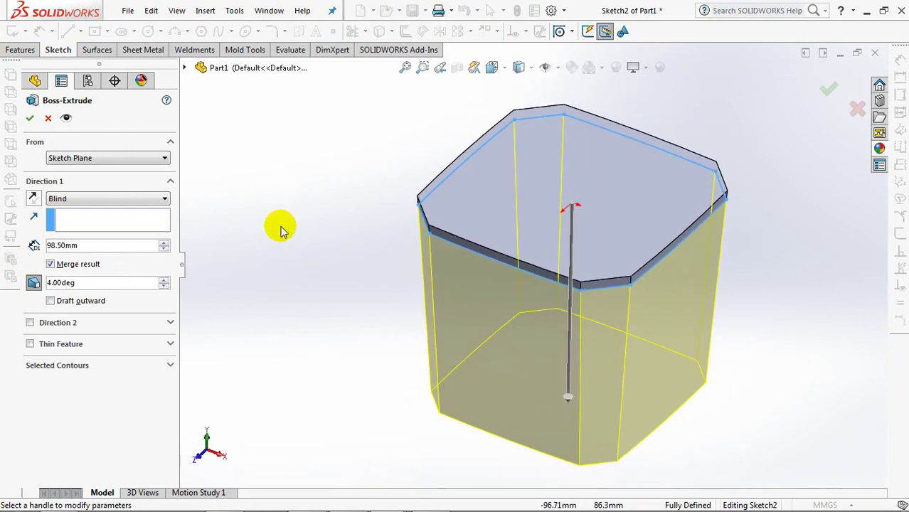
click(32, 117)
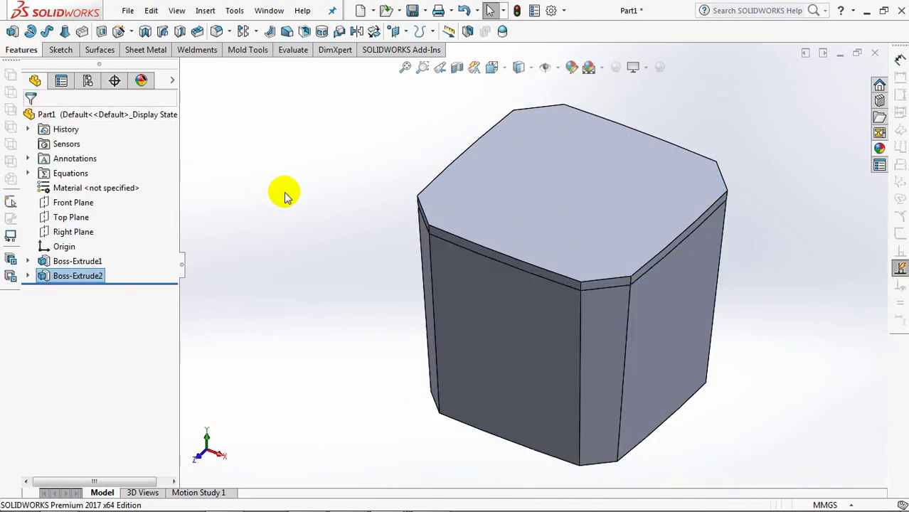
Sketch on the block's bottom face and convert its outline
click(11, 32)
middle_drag(295, 270, 295, 136)
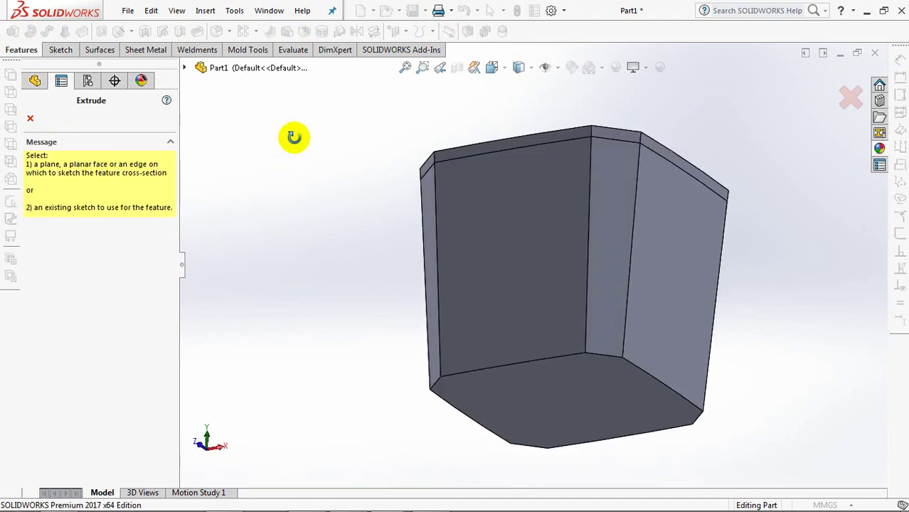
click(496, 400)
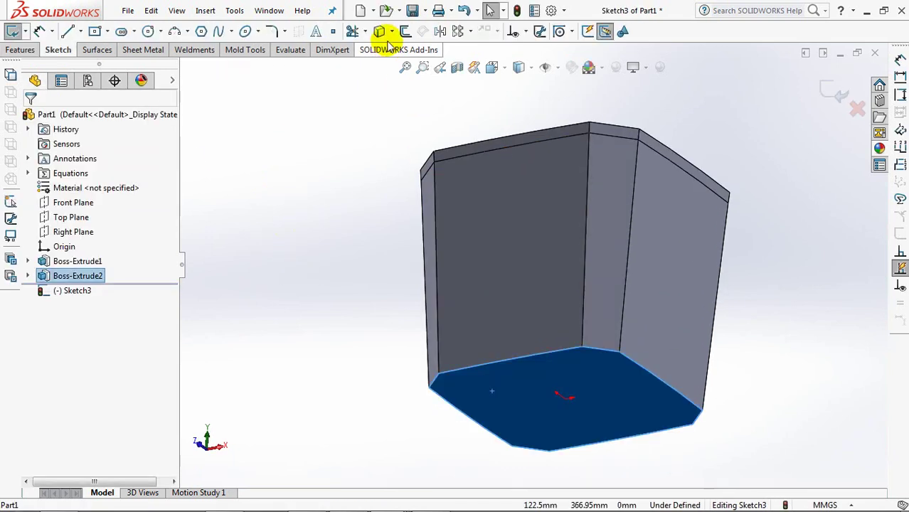
click(458, 131)
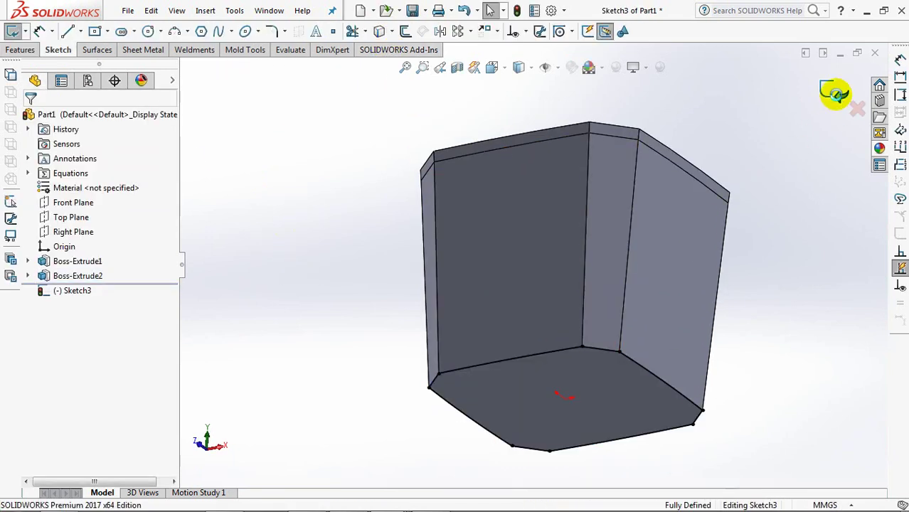
Extrude the bottom outline 11.5 mm with an 8° draft as Boss-Extrude3
click(835, 93)
text(11.)
key(Tab)
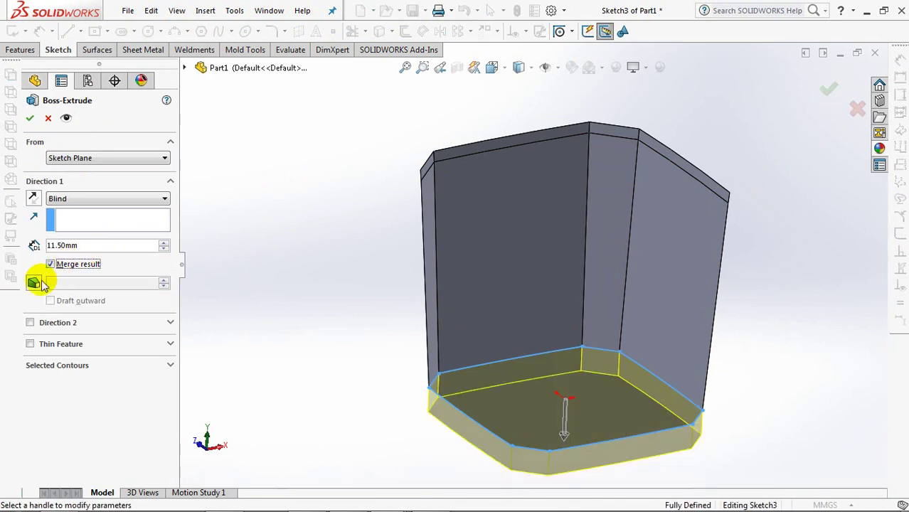
click(39, 286)
text(8)
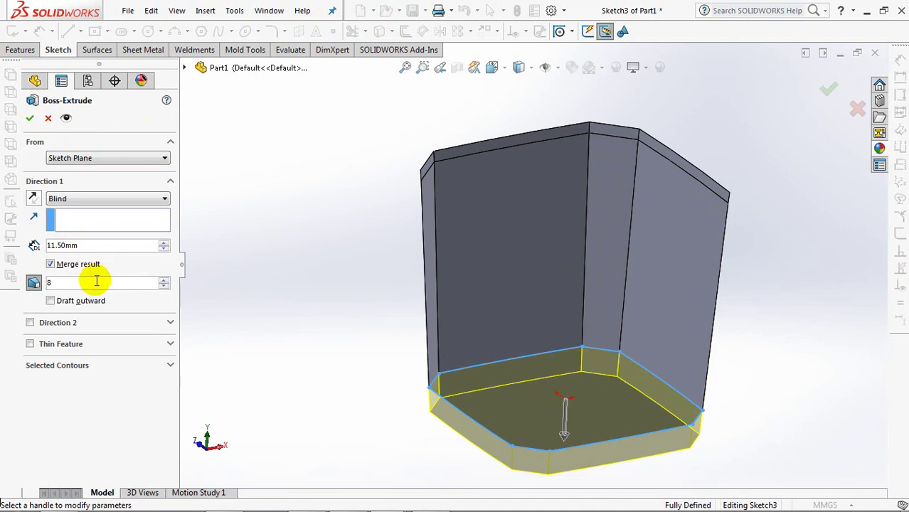
key(Tab)
click(28, 121)
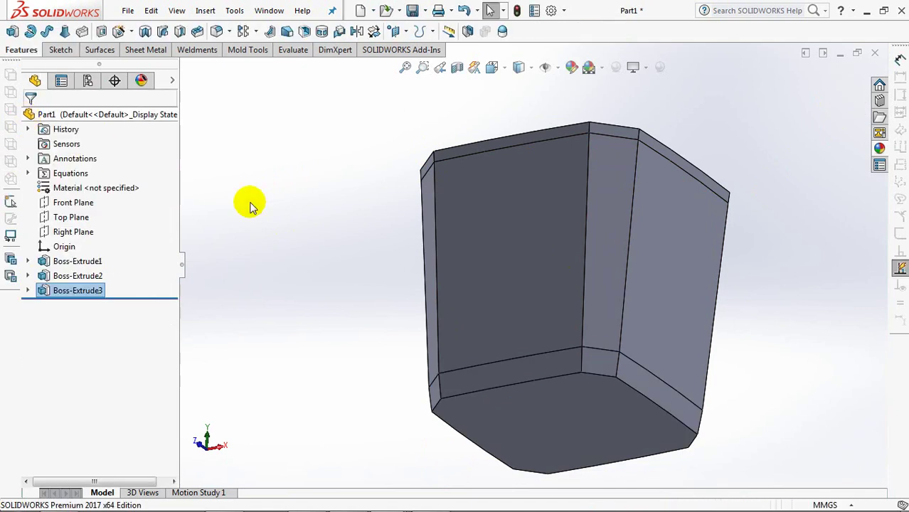
Fillet the bottom face edges at 8 mm as Fillet1
click(216, 32)
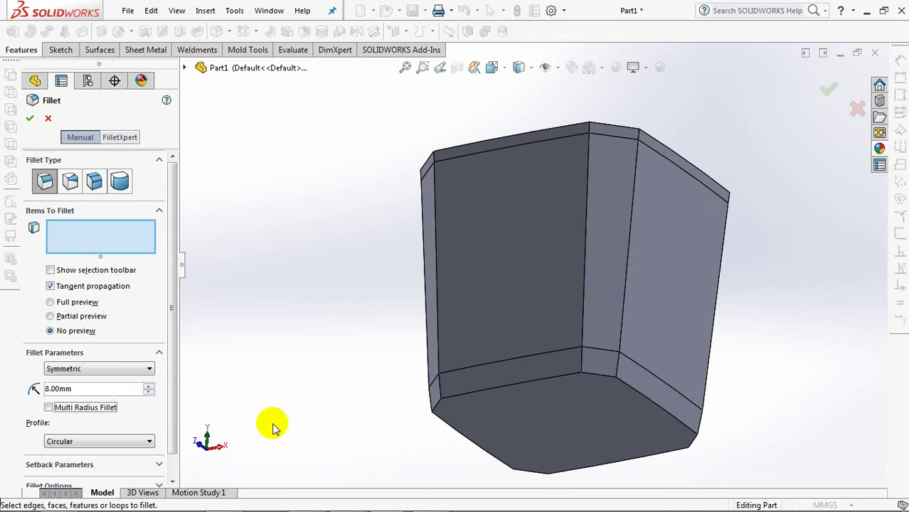
click(494, 413)
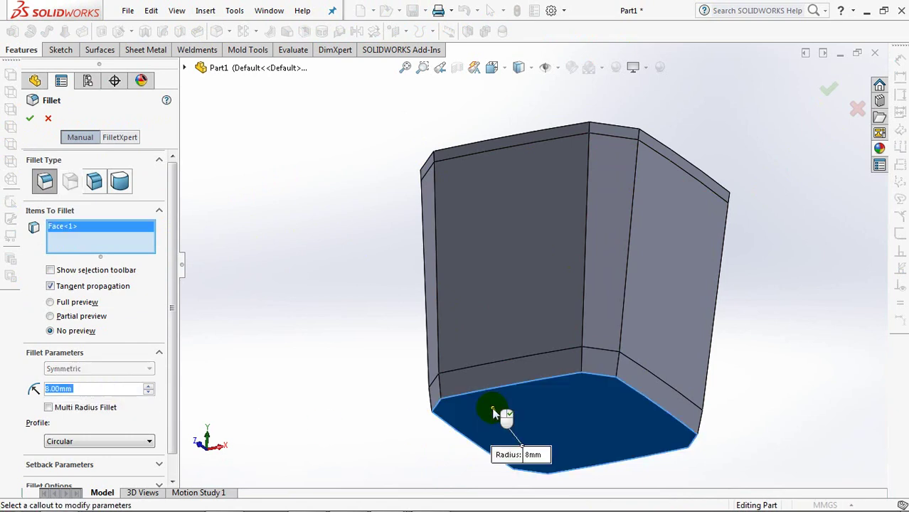
click(50, 303)
click(28, 114)
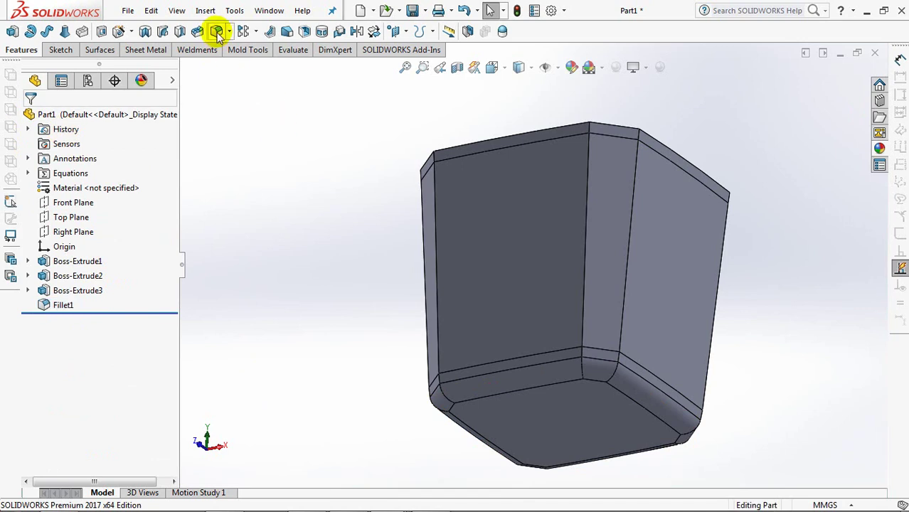
Start a 12 mm fillet and select the vertical corner edges on the near side
click(217, 32)
text(12)
key(Return)
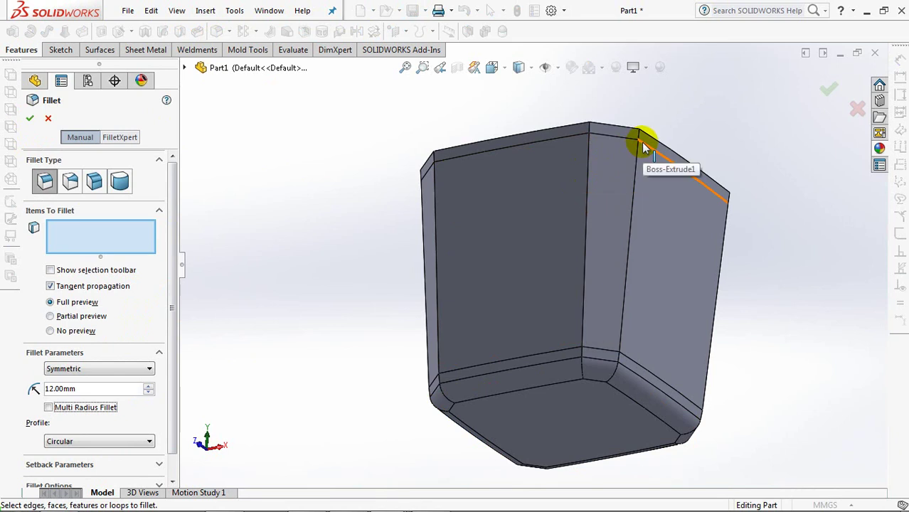
scroll(644, 145, down, 2)
click(604, 98)
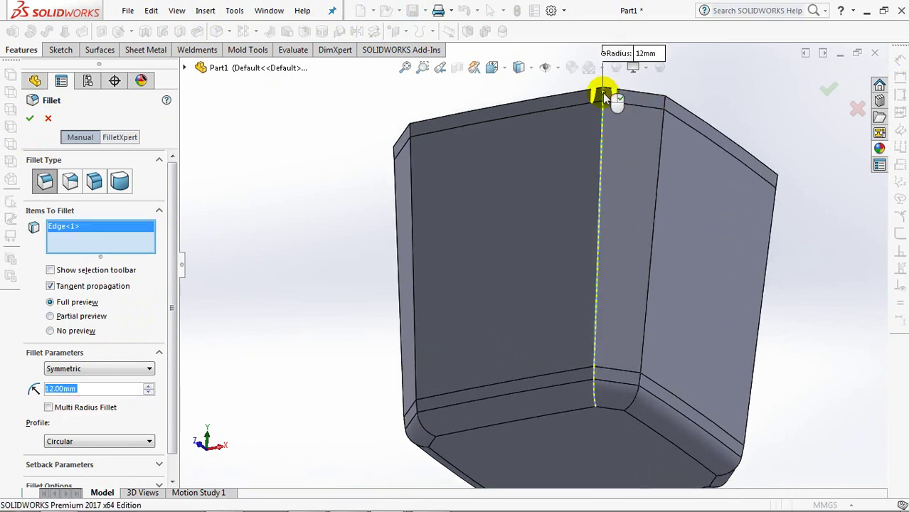
click(604, 107)
click(594, 394)
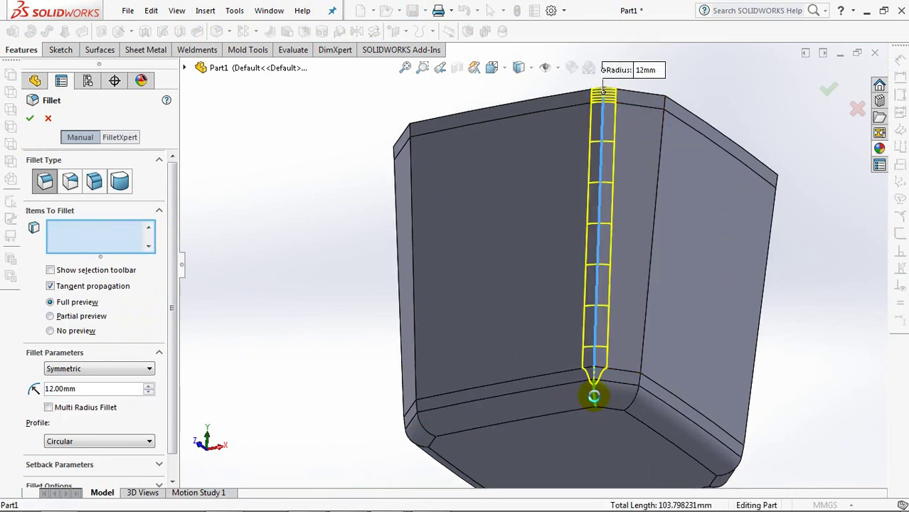
click(635, 382)
click(651, 235)
click(666, 101)
middle_drag(666, 102, 498, 214)
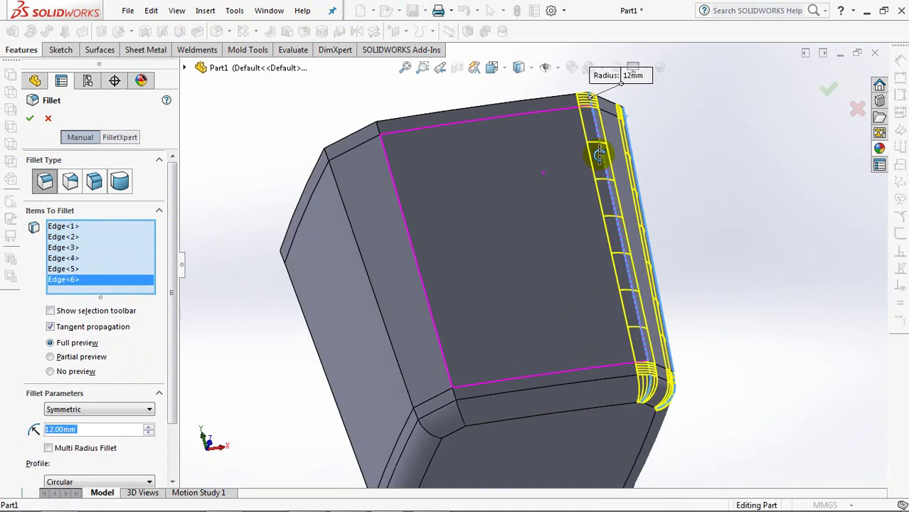
click(384, 141)
click(427, 321)
click(450, 430)
click(349, 202)
Add the remaining long side edges and apply the 12 mm fillet as Fillet2
mouse_move(450, 430)
middle_down()
mouse_move(349, 203)
mouse_move(476, 217)
mouse_move(326, 205)
middle_up()
click(371, 210)
click(326, 205)
click(470, 396)
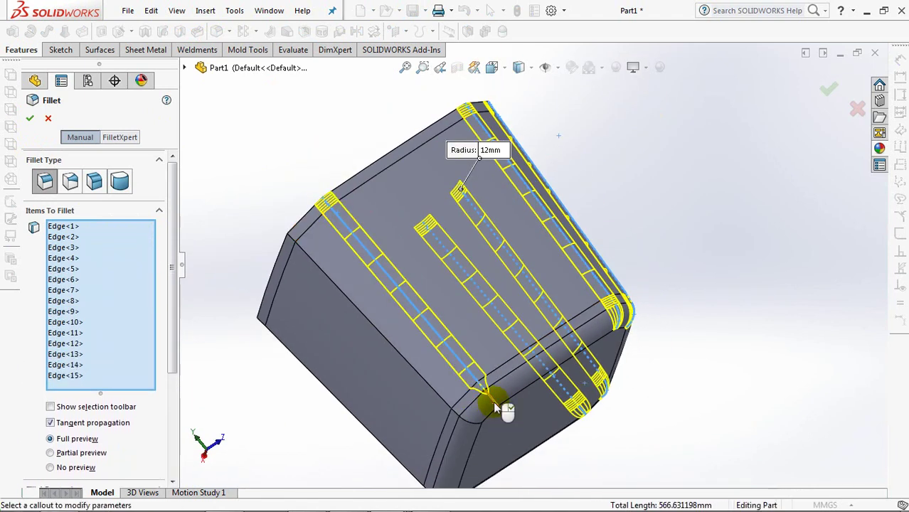
click(493, 401)
click(292, 240)
click(292, 241)
mouse_move(292, 241)
middle_down()
mouse_move(433, 205)
mouse_move(497, 269)
mouse_move(380, 146)
middle_up()
click(380, 145)
click(463, 326)
click(436, 315)
click(341, 159)
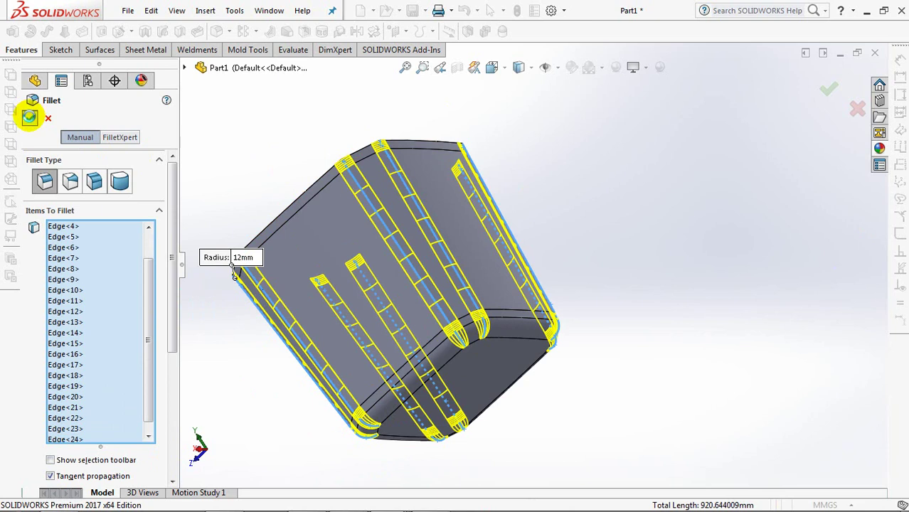
click(30, 119)
mouse_move(592, 233)
middle_down()
mouse_move(598, 294)
mouse_move(704, 176)
middle_up()
scroll(562, 329, up, 5)
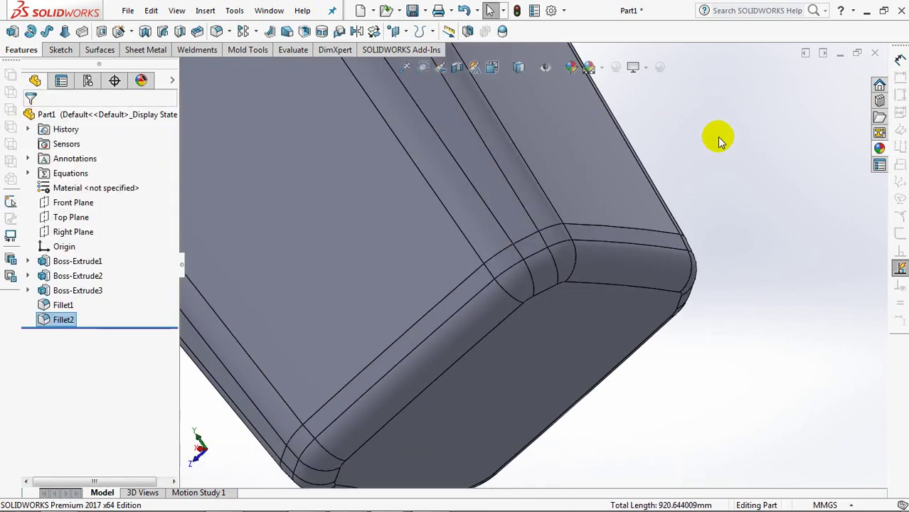
Round the base edge loop with a 10 mm fillet, then view isometrically
click(215, 32)
text(10)
key(Return)
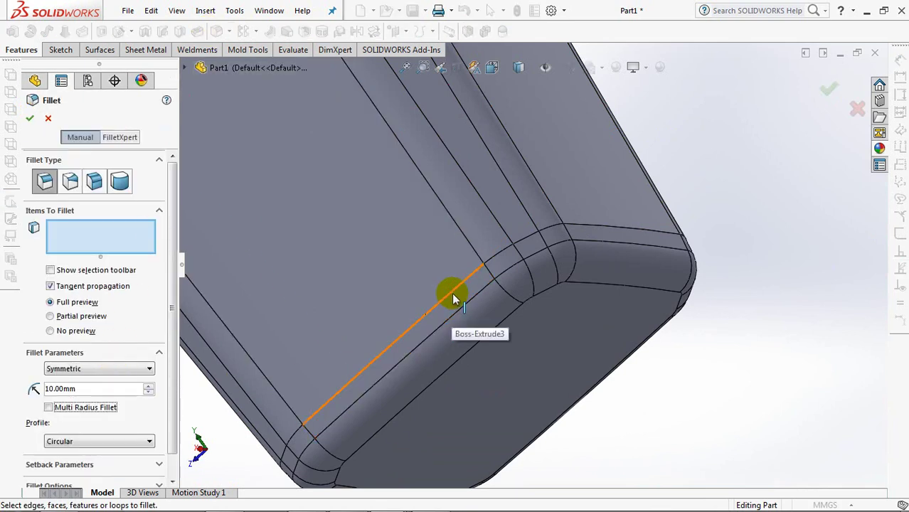
click(453, 294)
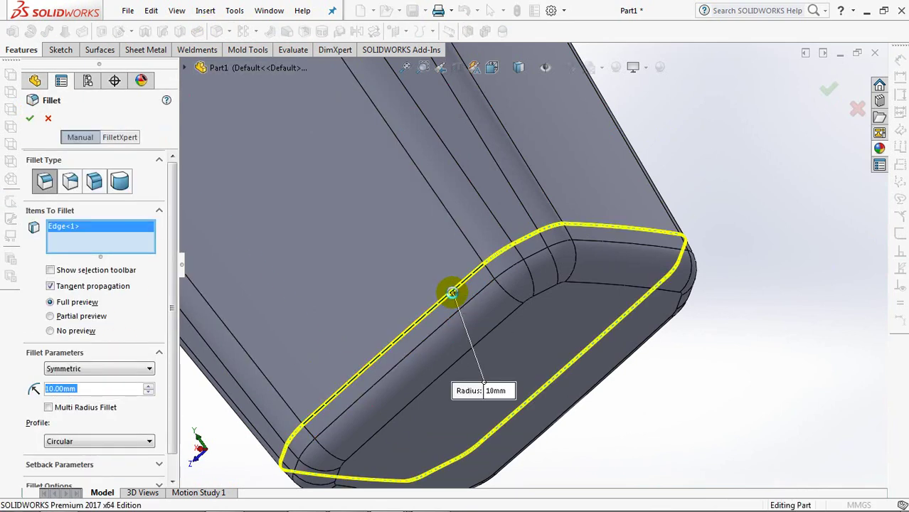
key(Return)
key(ctrl+7)
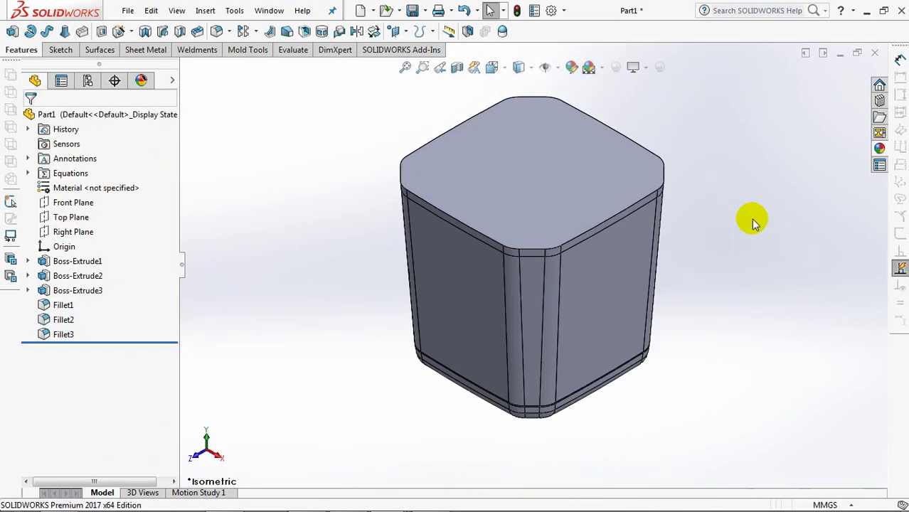
Shell the part with 1 mm walls, removing the top face to leave an open container
click(305, 32)
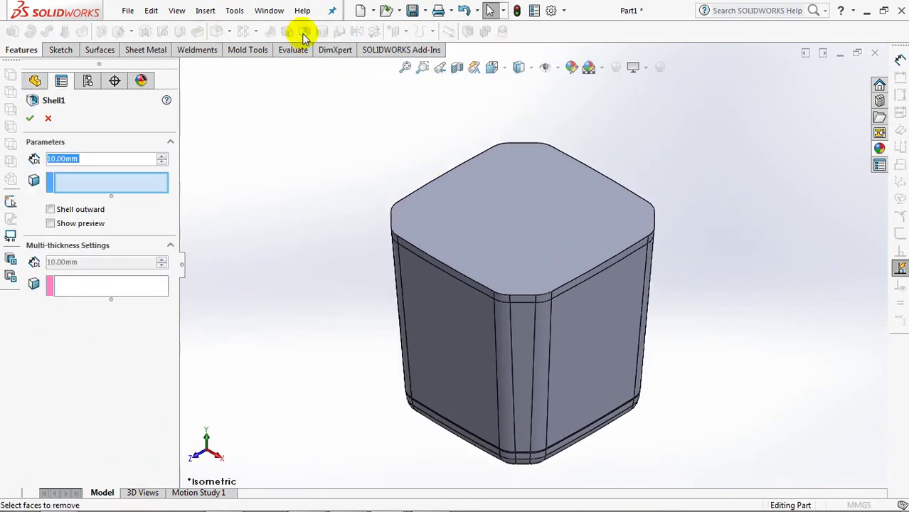
text(1)
key(Tab)
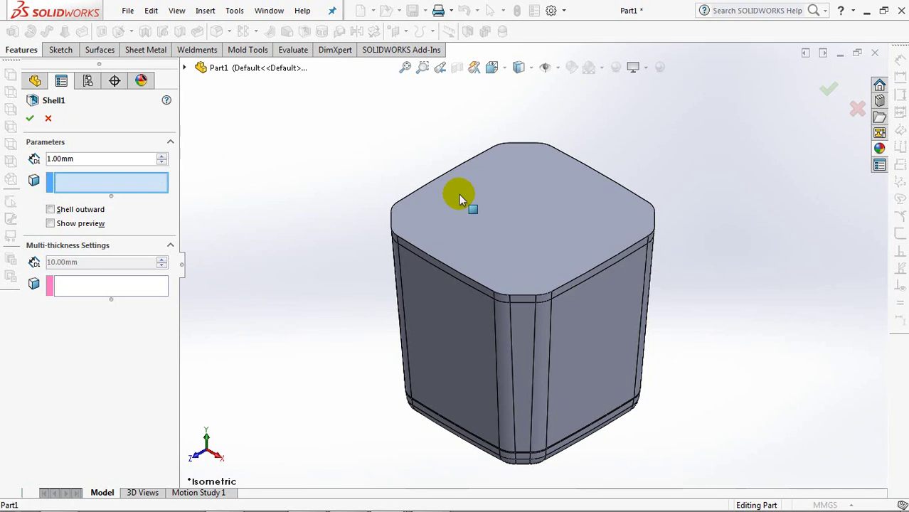
click(459, 198)
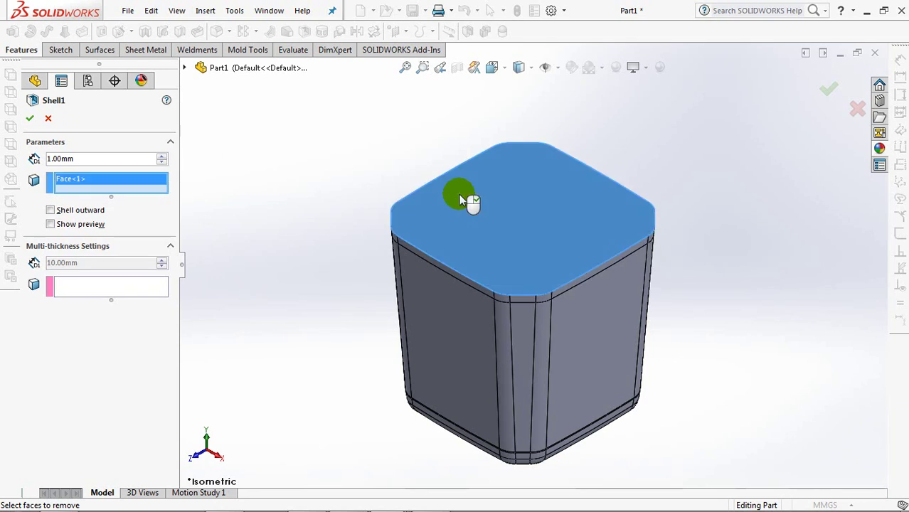
click(60, 227)
click(30, 119)
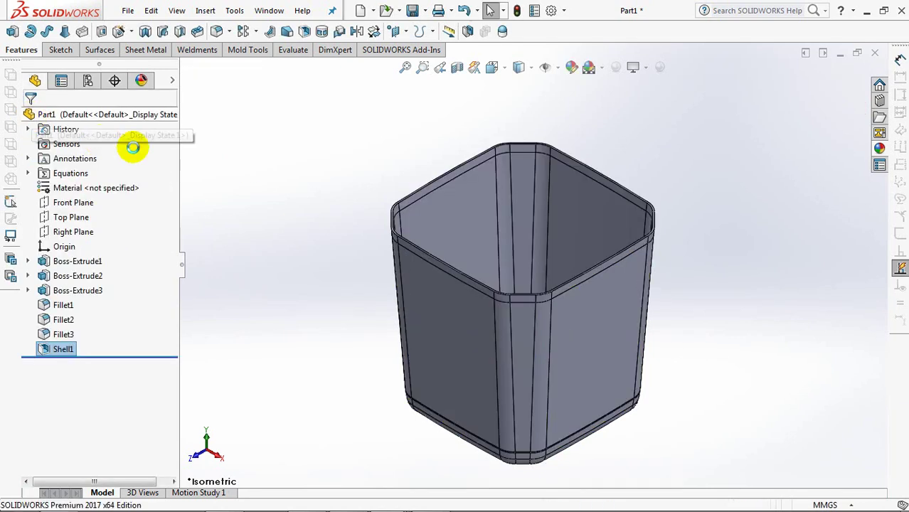
click(74, 204)
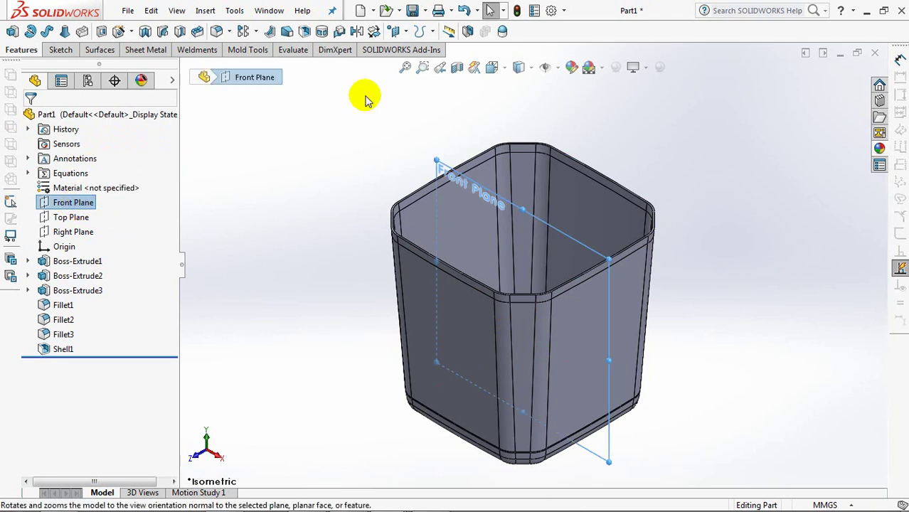
Create Plane1 parallel to the Front Plane, offset 50 mm outside the container
click(401, 31)
click(409, 43)
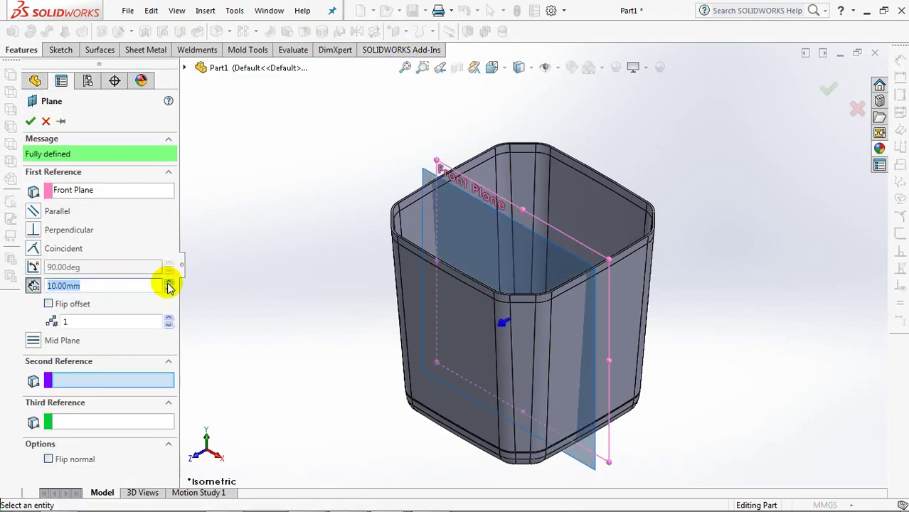
click(169, 283)
click(169, 283)
click(169, 283)
click(169, 283)
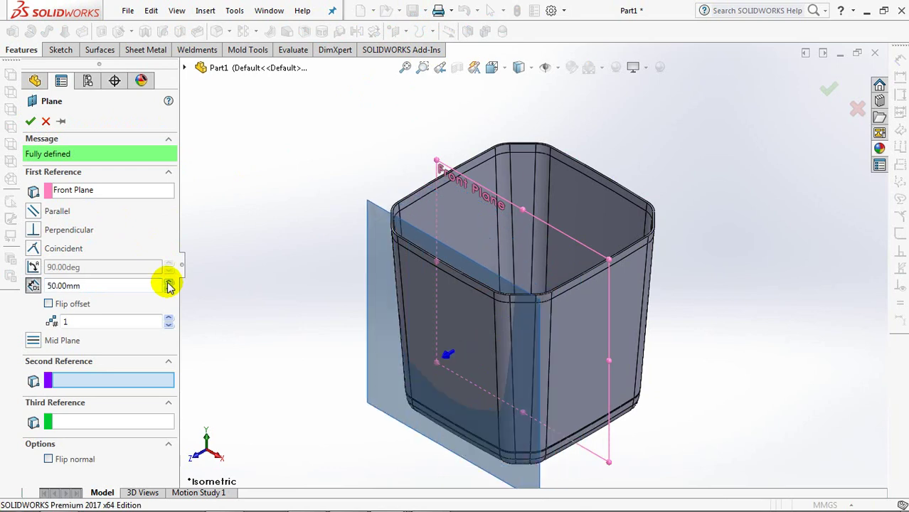
click(168, 283)
click(30, 122)
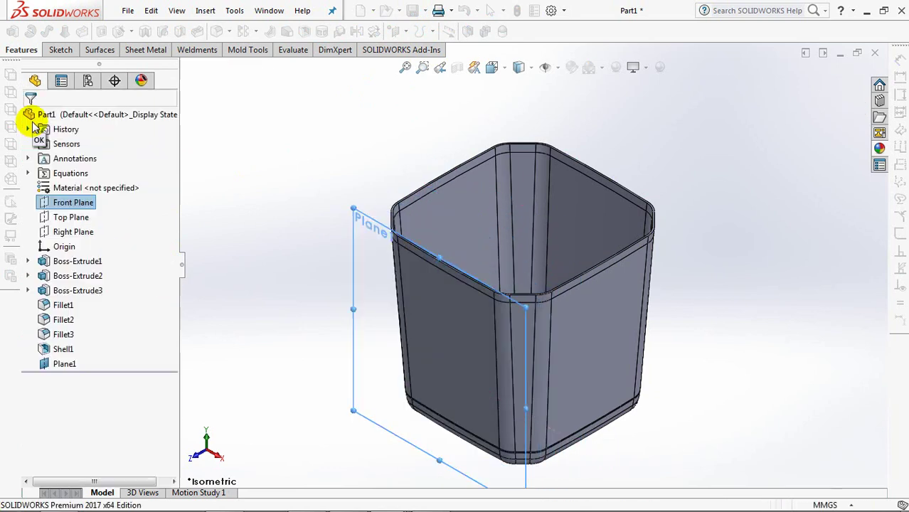
click(44, 367)
On Plane1, sketch a horizontal midpoint line through the origin spanning the container
click(61, 341)
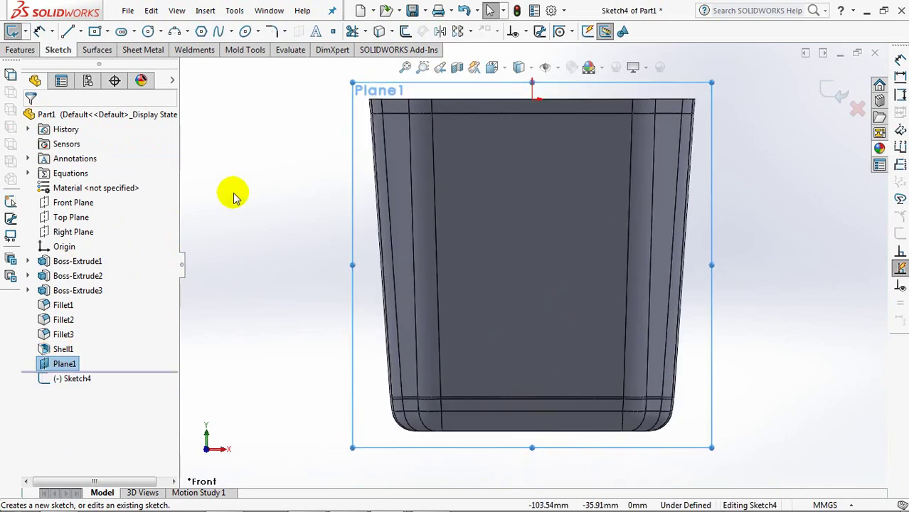
click(67, 32)
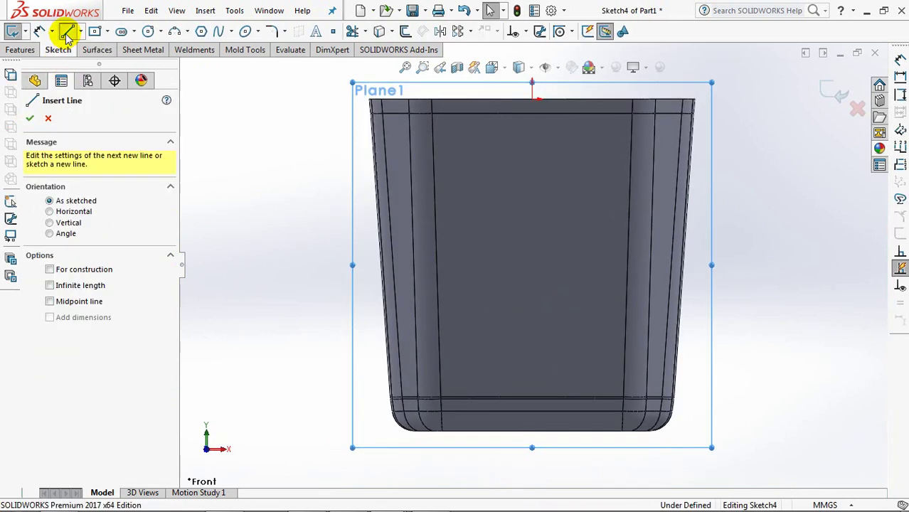
click(50, 301)
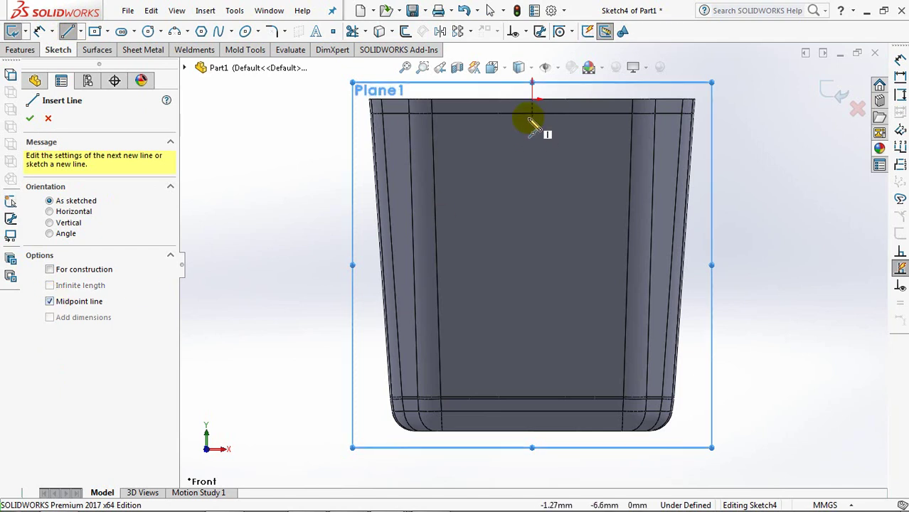
click(532, 114)
click(340, 114)
right_click(340, 114)
click(347, 123)
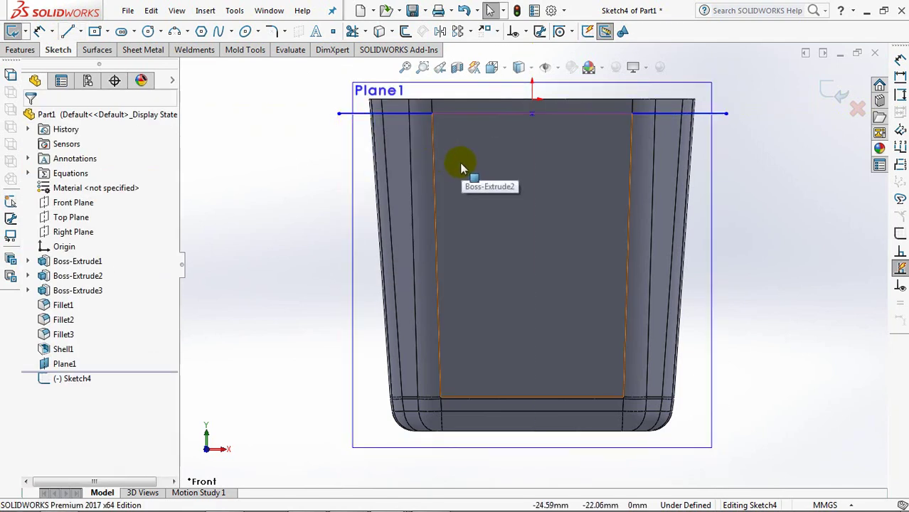
Dimension the line 5 mm below the container's top edge and exit the sketch
click(39, 31)
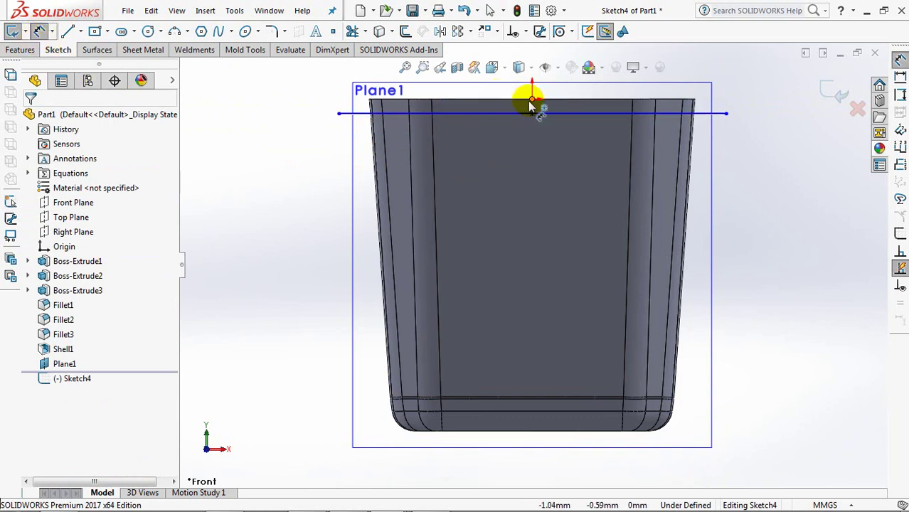
click(361, 113)
click(305, 107)
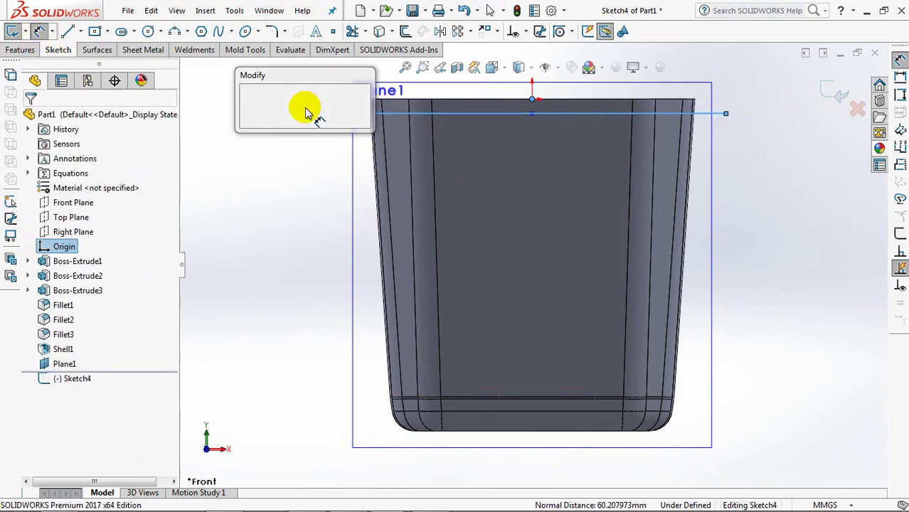
click(248, 103)
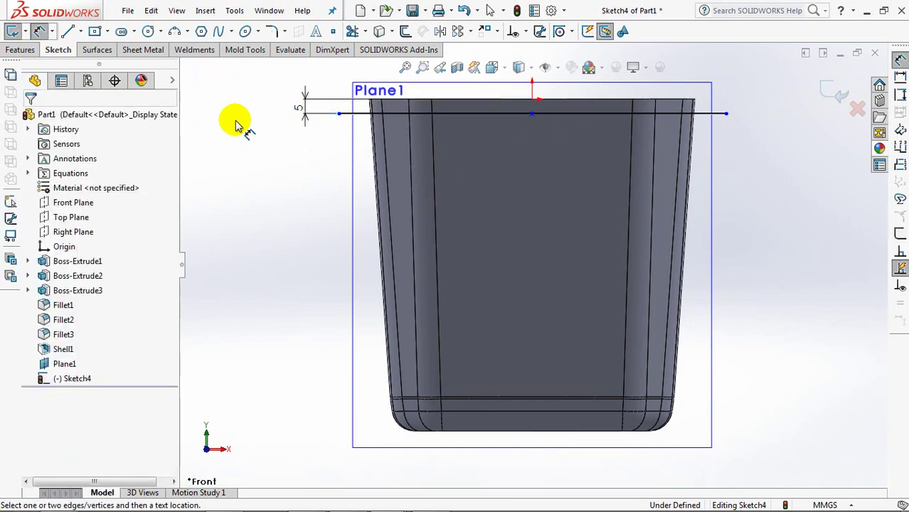
click(833, 96)
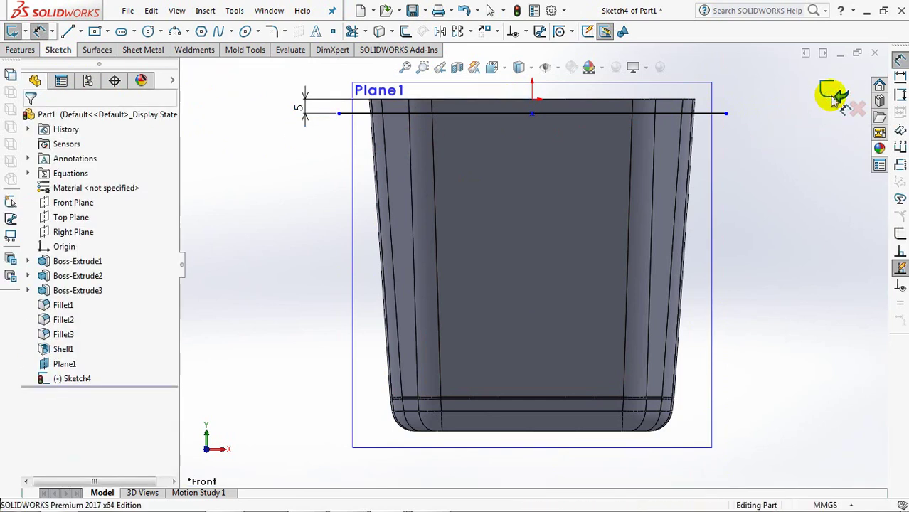
middle_drag(811, 111, 777, 165)
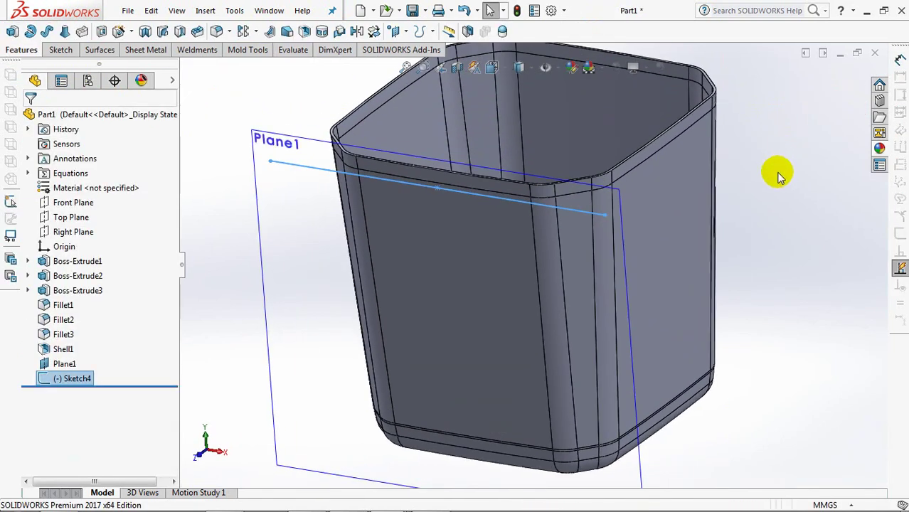
Hide Plane1 and project Sketch4's line onto the tangent rim faces as Curve1
click(284, 227)
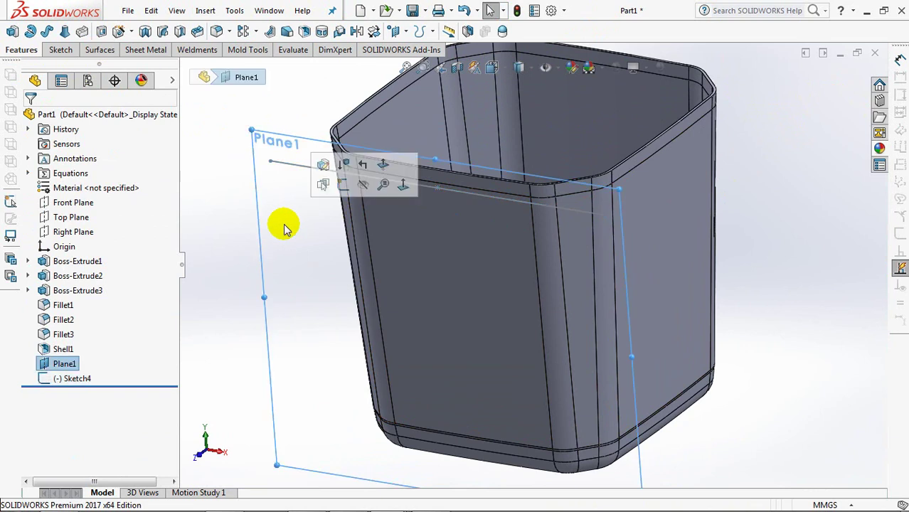
click(363, 184)
click(388, 174)
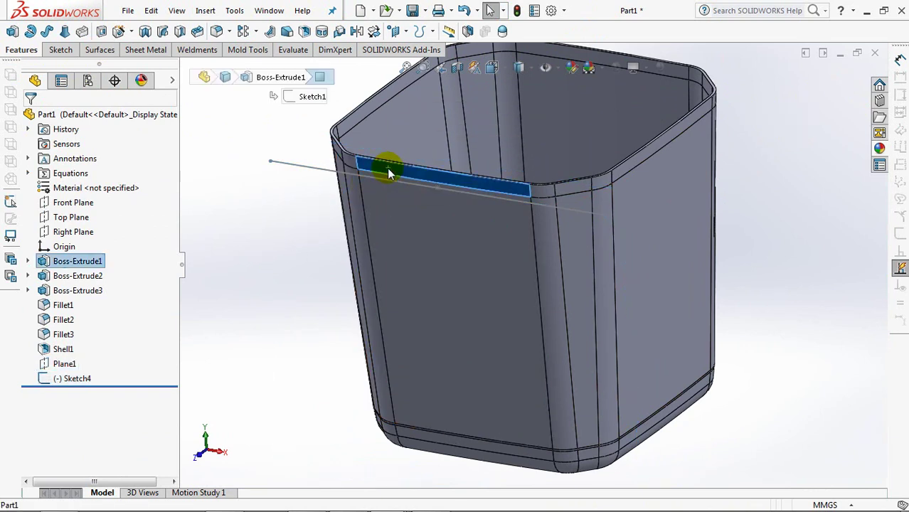
right_click(387, 173)
click(400, 177)
ctrl+click(421, 183)
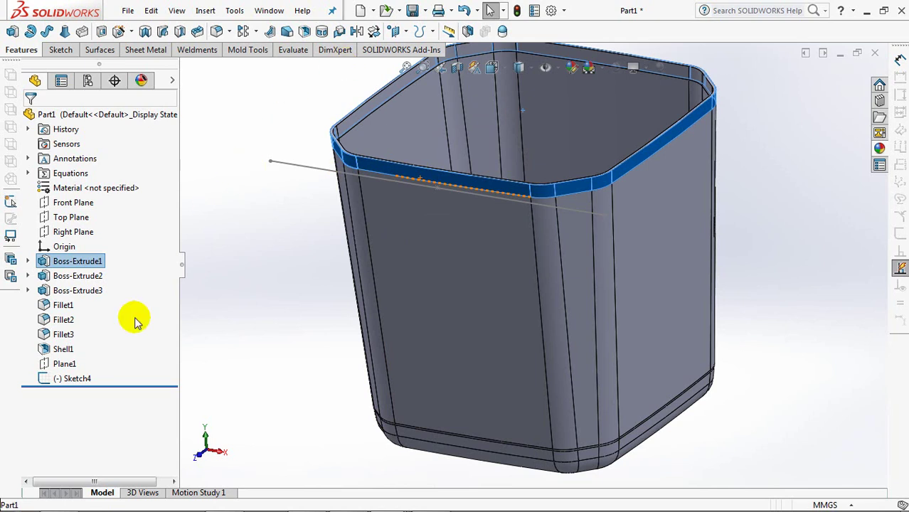
click(427, 30)
click(444, 67)
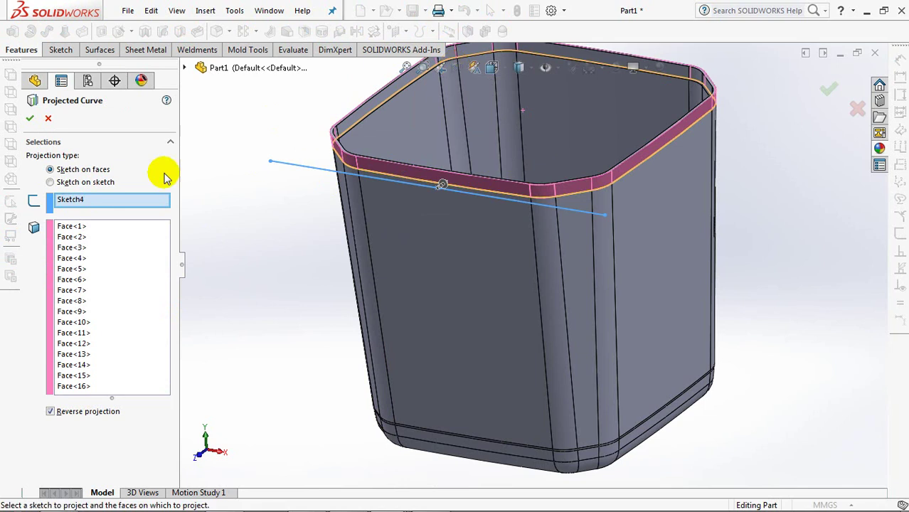
click(28, 120)
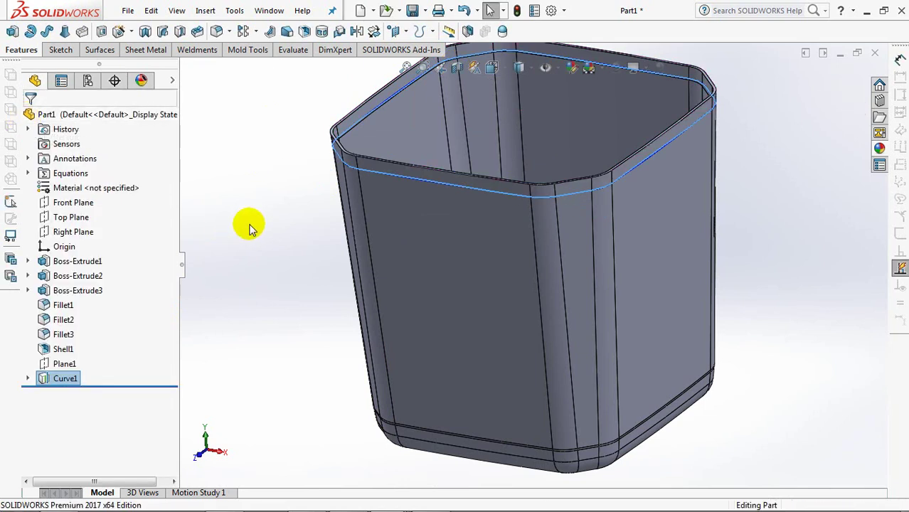
Start a sketch on the Front Plane, viewed face-on and zoomed onto the container's upper wall
click(71, 202)
click(89, 183)
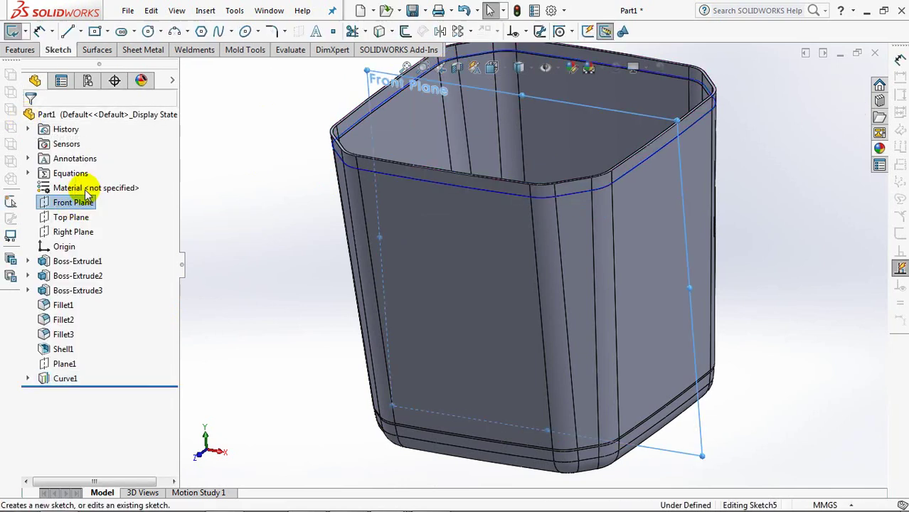
key(ctrl+8)
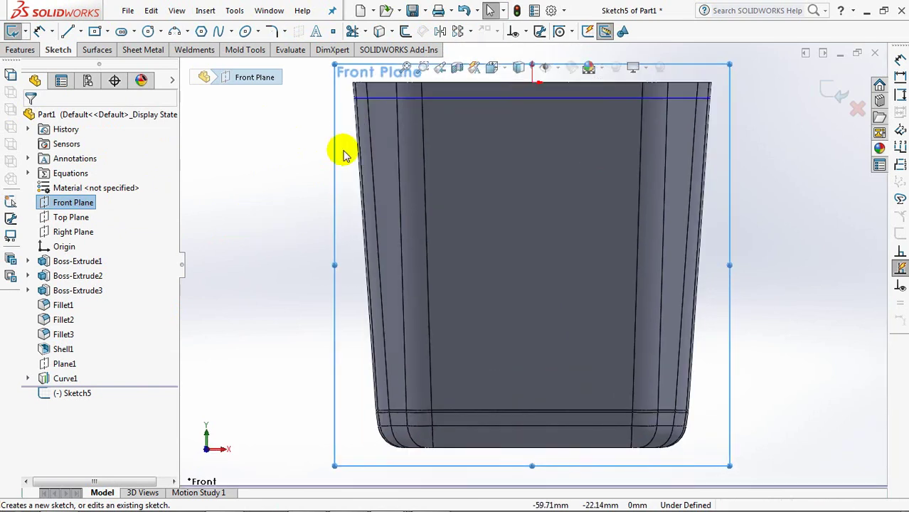
click(423, 69)
mouse_move(685, 73)
mouse_down()
mouse_move(749, 124)
mouse_move(740, 130)
mouse_up()
right_click(741, 130)
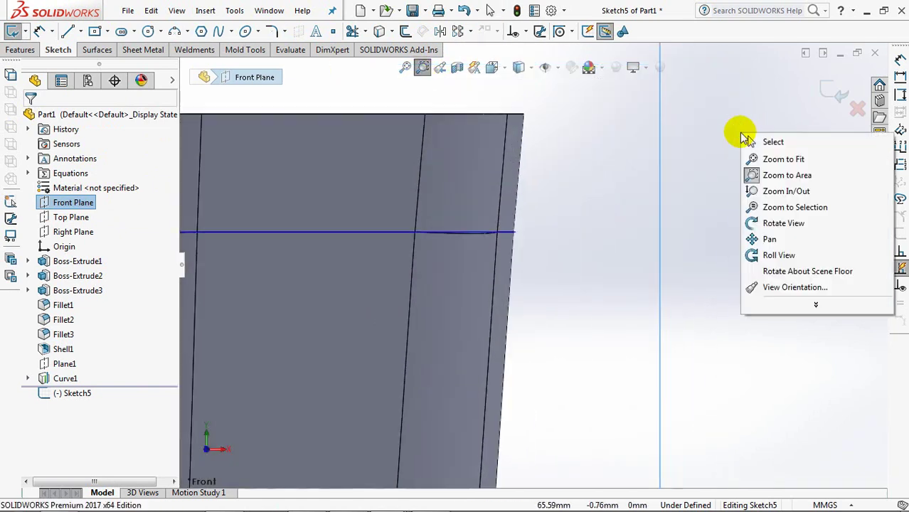
click(755, 142)
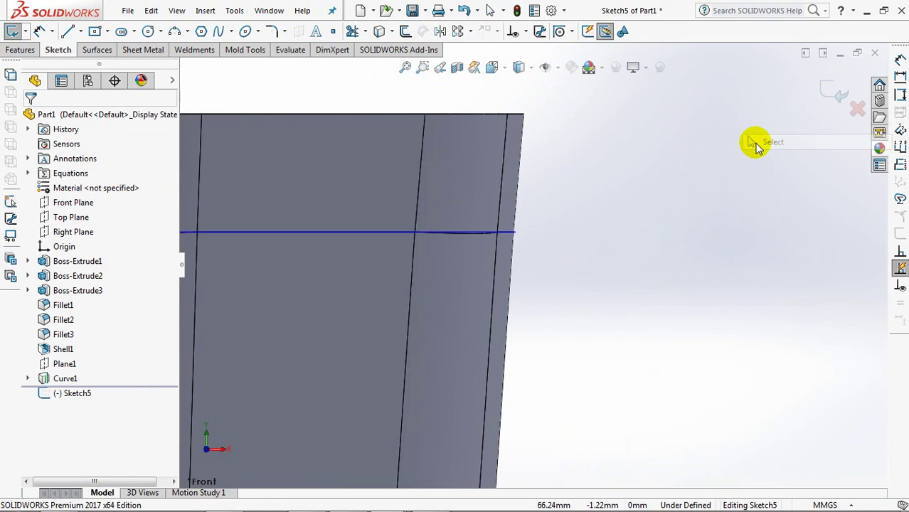
click(516, 293)
key(Escape)
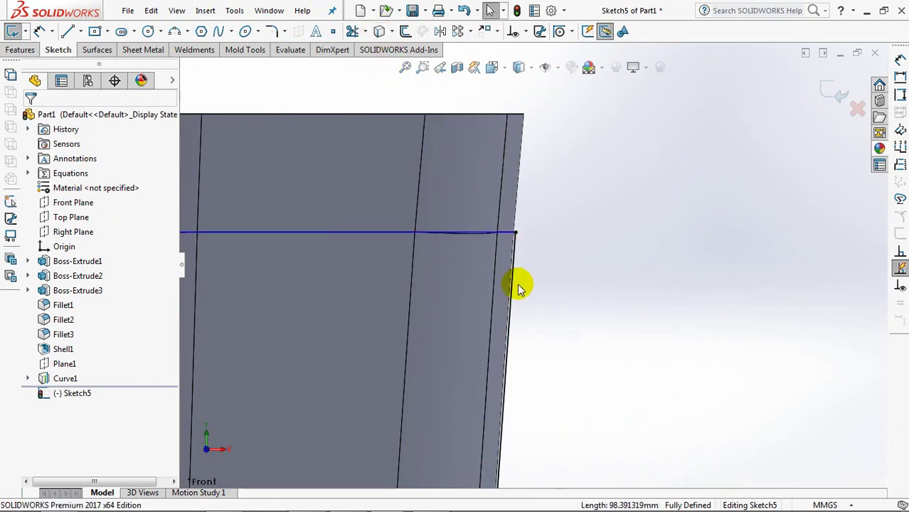
Draw a diagonal, vertical and horizontal line chain out from the horizontal line's end
click(67, 32)
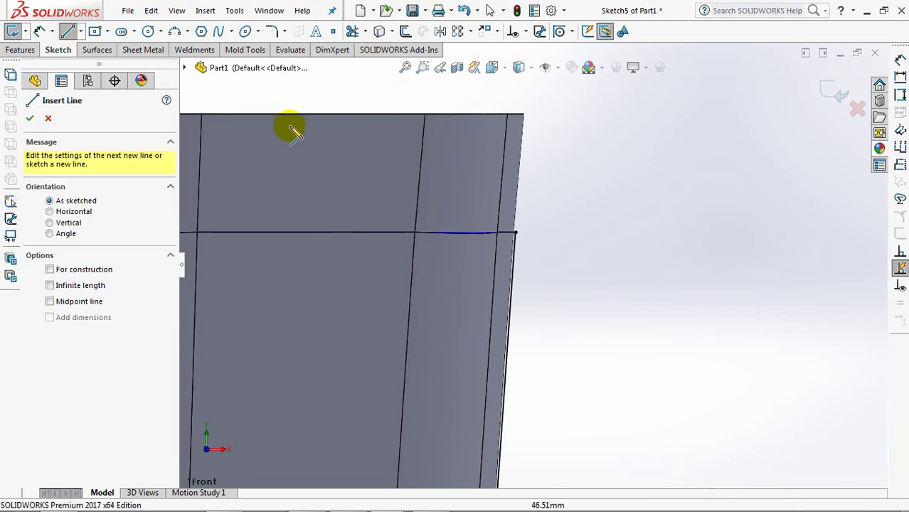
click(516, 233)
click(591, 298)
click(591, 356)
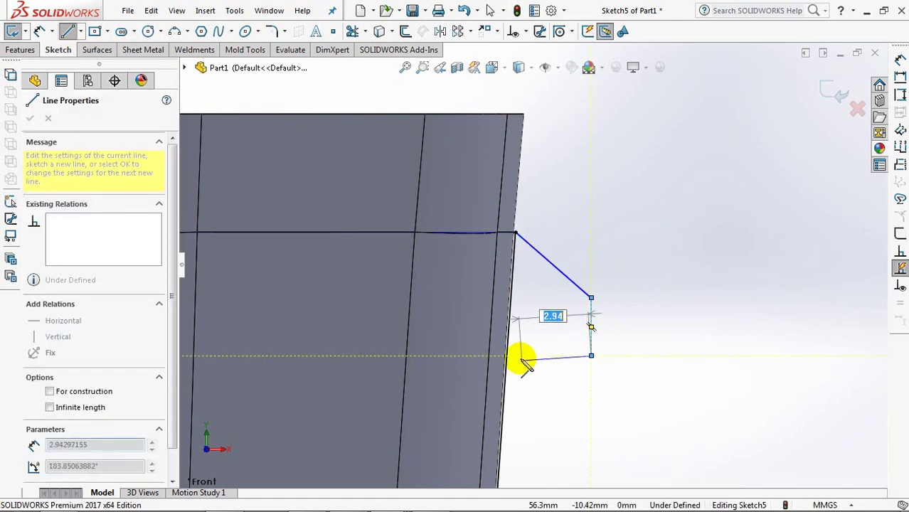
click(508, 355)
right_click(507, 356)
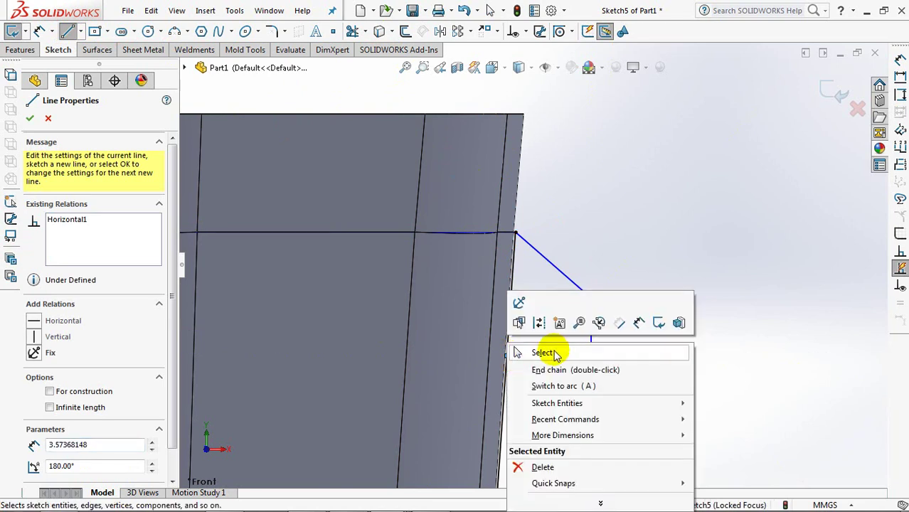
click(530, 351)
Offset the container's wall edge by 0.50 mm
click(406, 32)
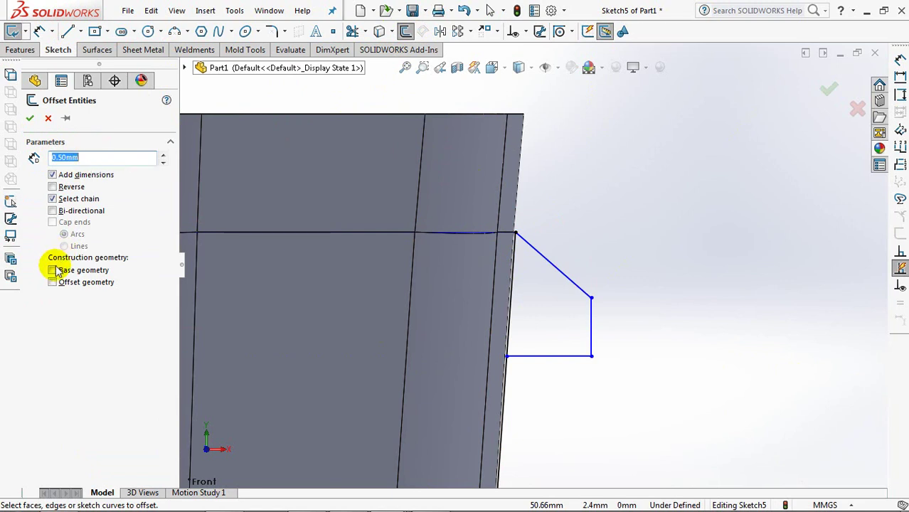
click(512, 324)
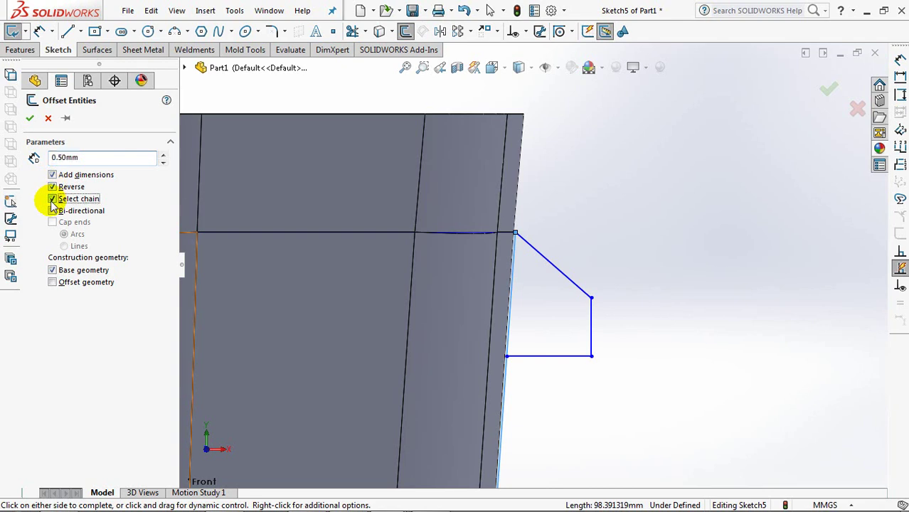
click(31, 119)
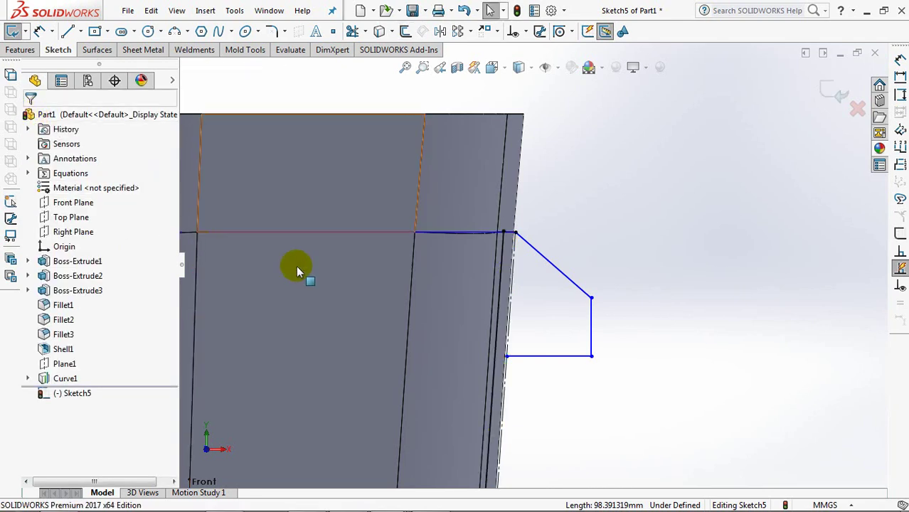
click(68, 32)
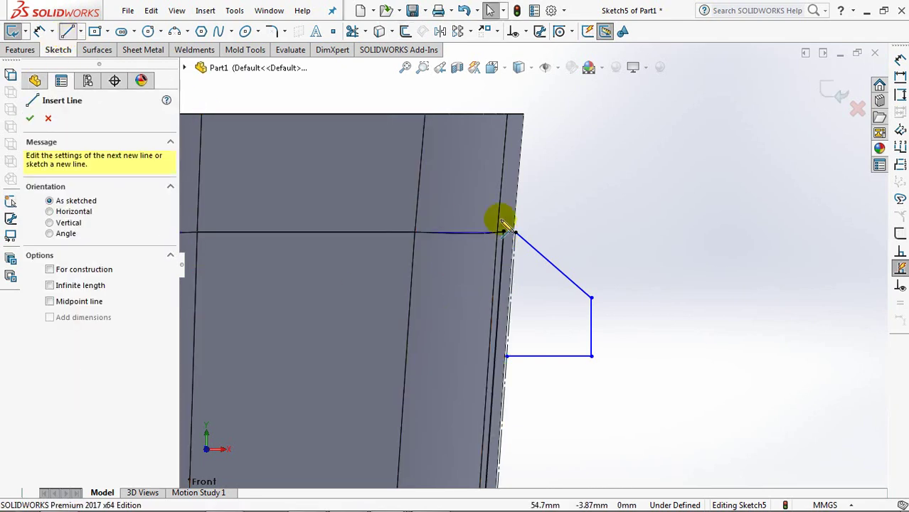
click(507, 232)
right_click(507, 232)
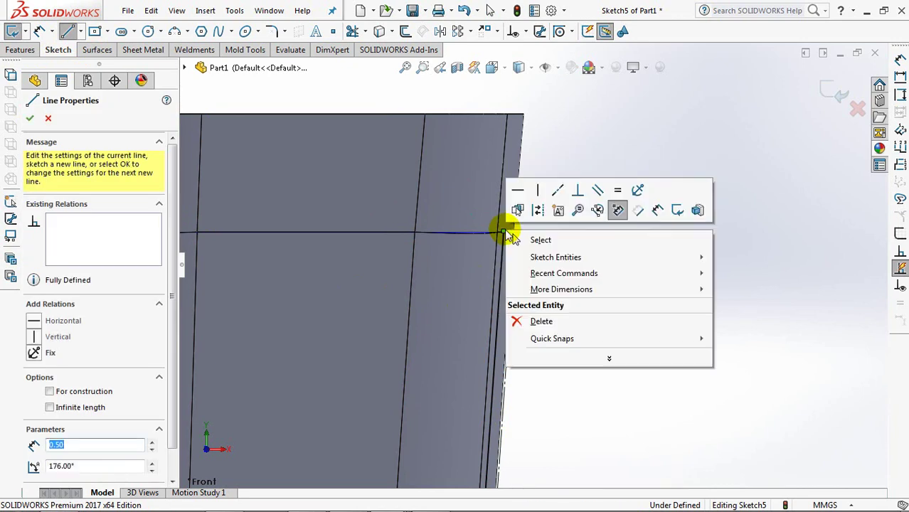
key(Escape)
key(Escape)
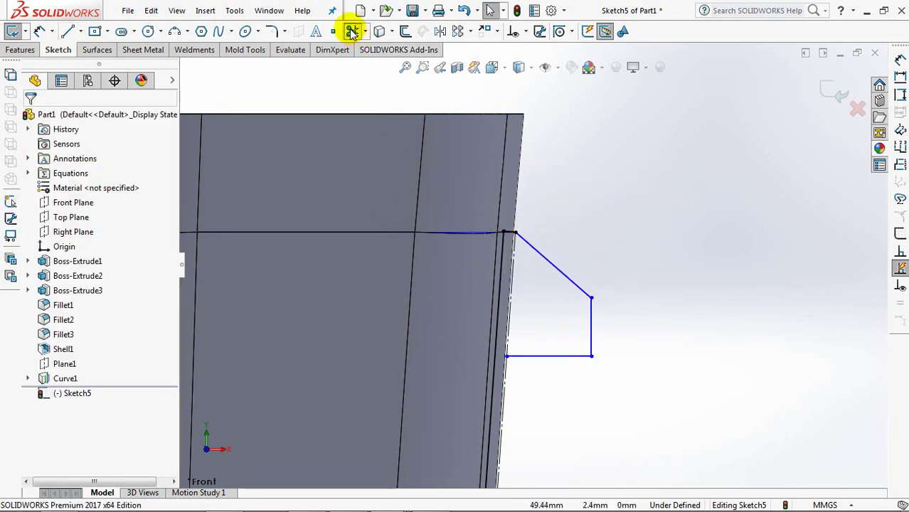
Corner-trim the bottom line and the offset line to close the profile
click(352, 32)
click(43, 252)
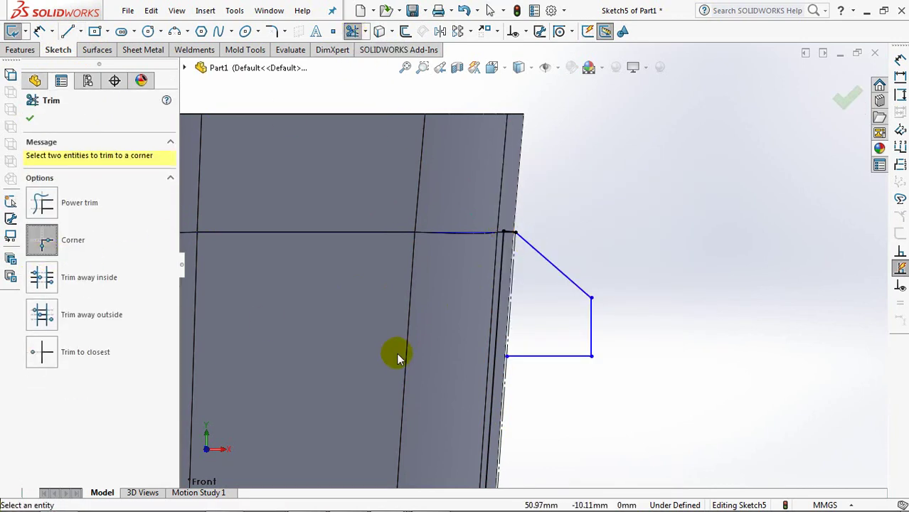
click(533, 358)
click(30, 118)
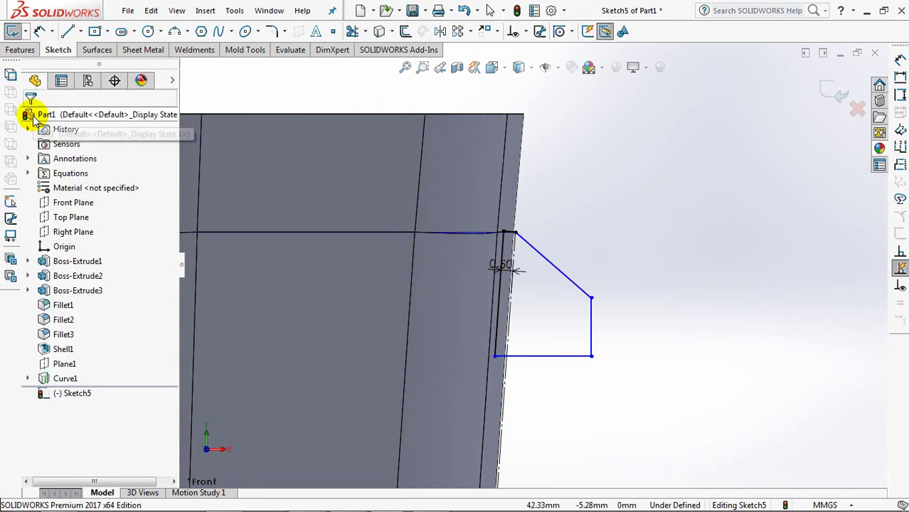
Dimension the profile width to 2.5 and the diagonal's vertical height to 2
click(39, 32)
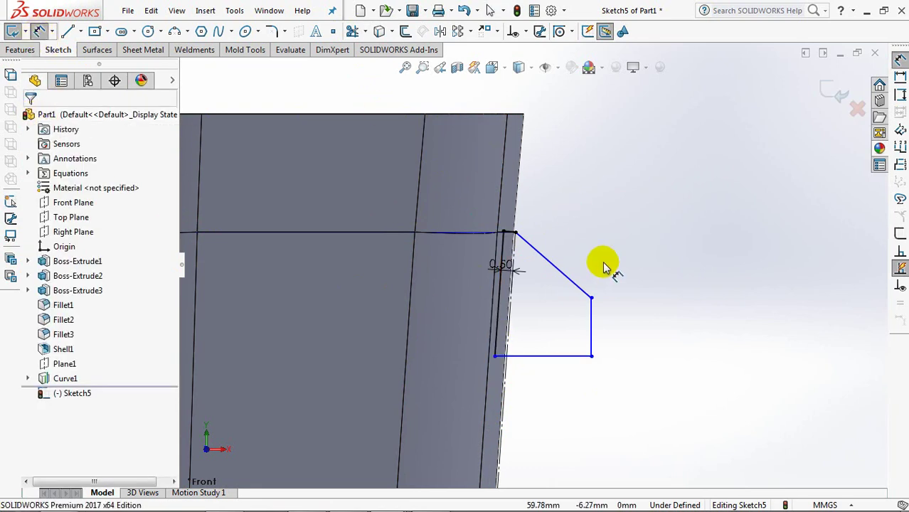
click(591, 313)
click(515, 233)
click(557, 205)
text(2.5)
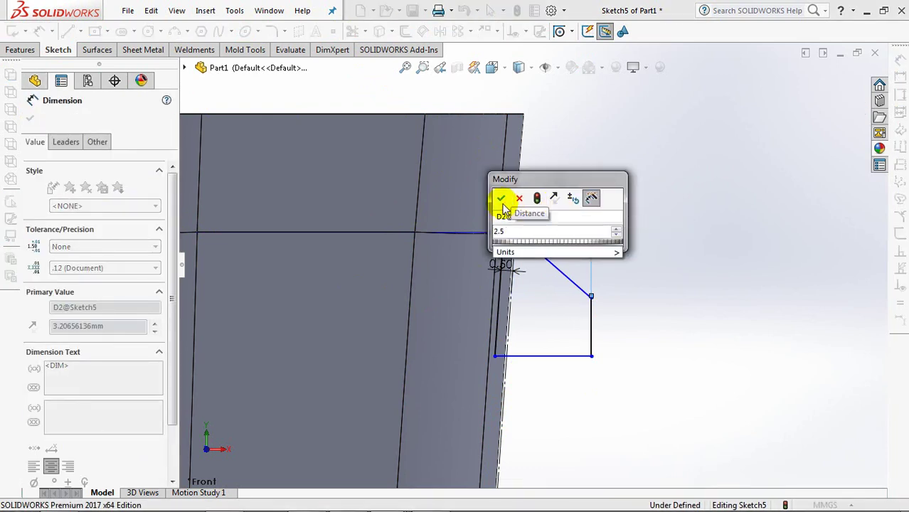
click(502, 198)
click(629, 263)
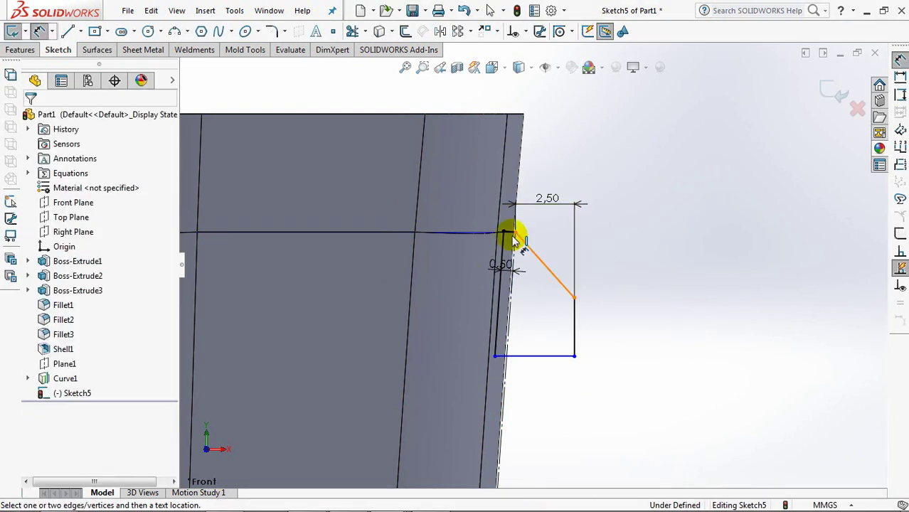
click(515, 233)
click(575, 297)
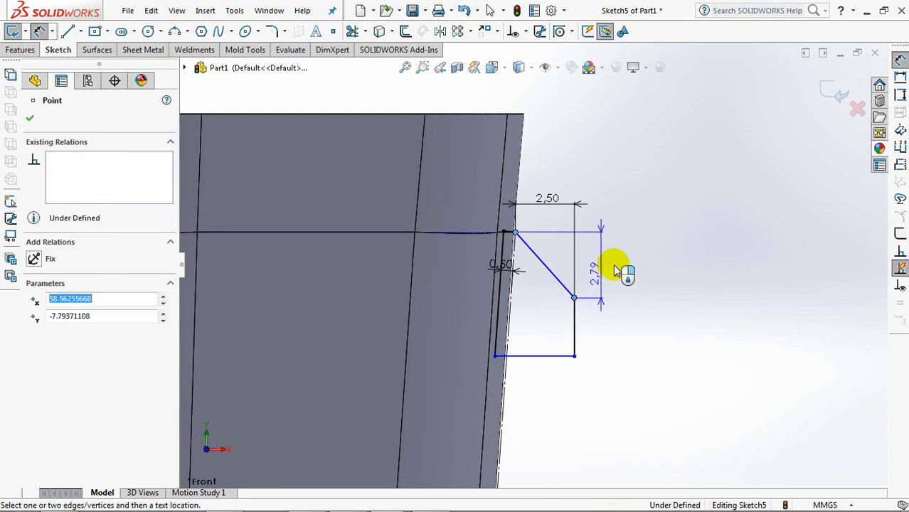
click(617, 268)
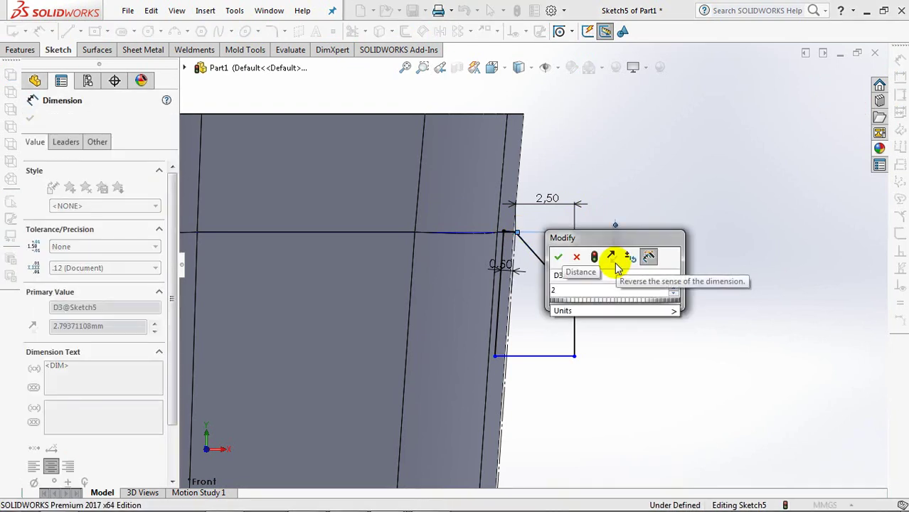
click(555, 257)
Set the profile's overall height to 3.5 and exit Sketch5
click(559, 355)
click(517, 233)
click(648, 299)
text(3.5)
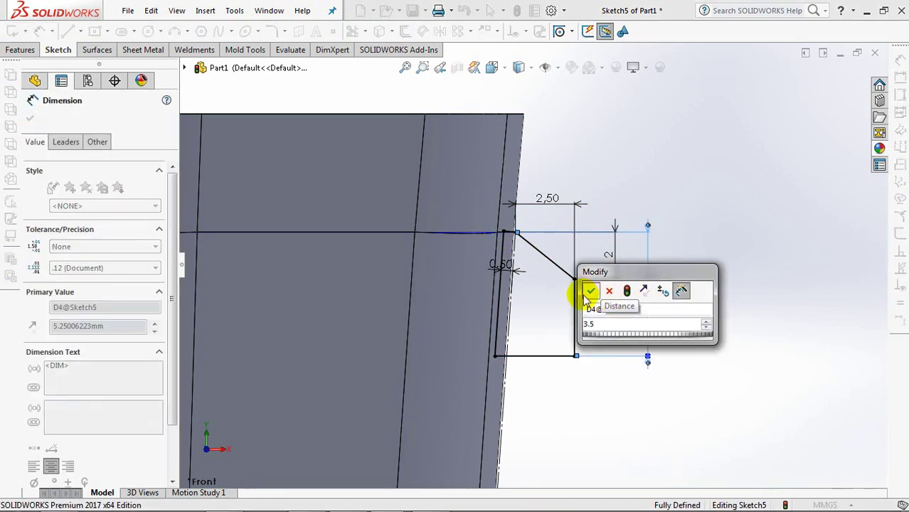
click(591, 290)
click(722, 305)
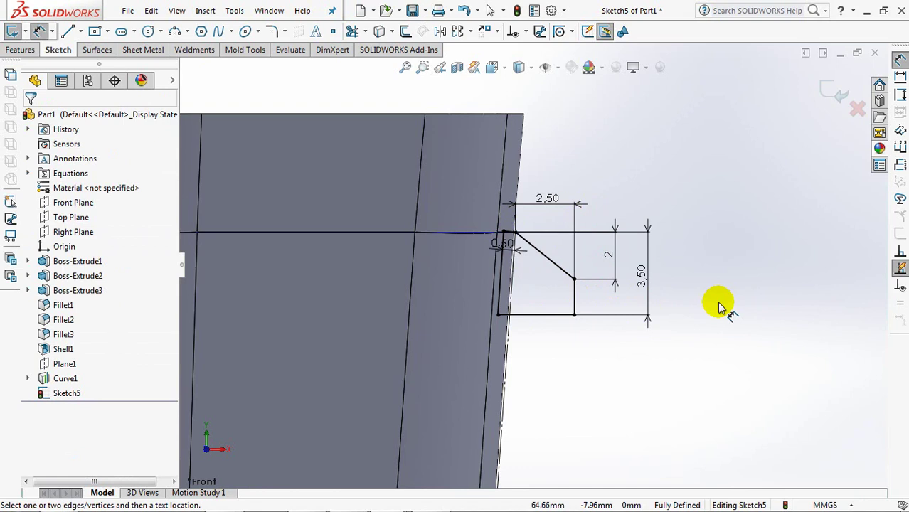
click(828, 88)
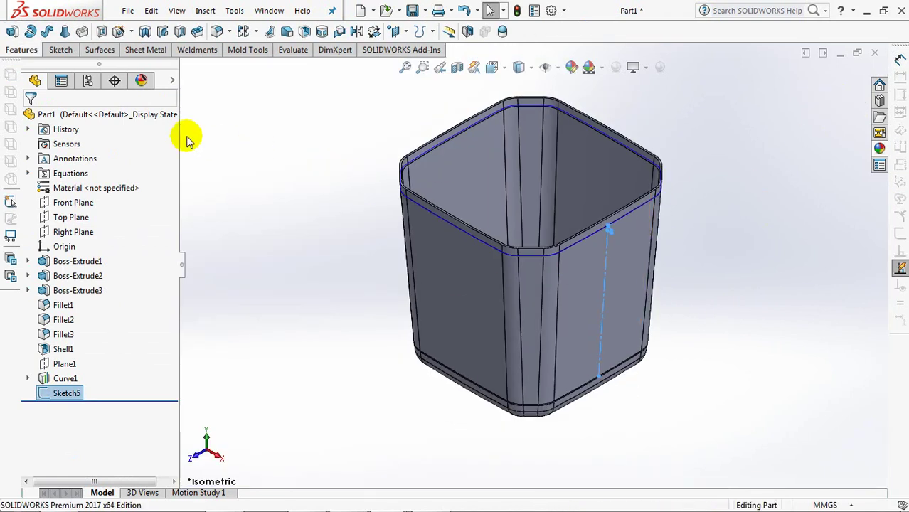
Sweep the Sketch5 profile along Curve1 to create the rim lip as Sweep1
click(47, 31)
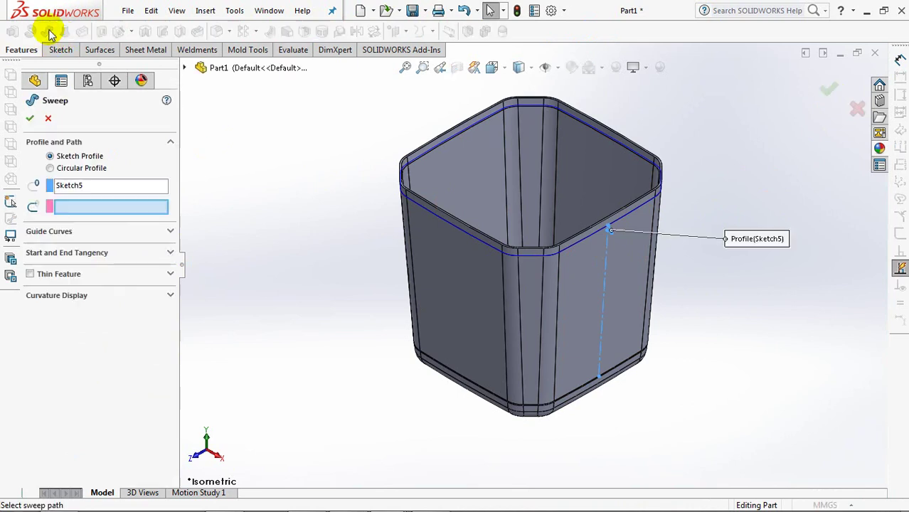
click(464, 231)
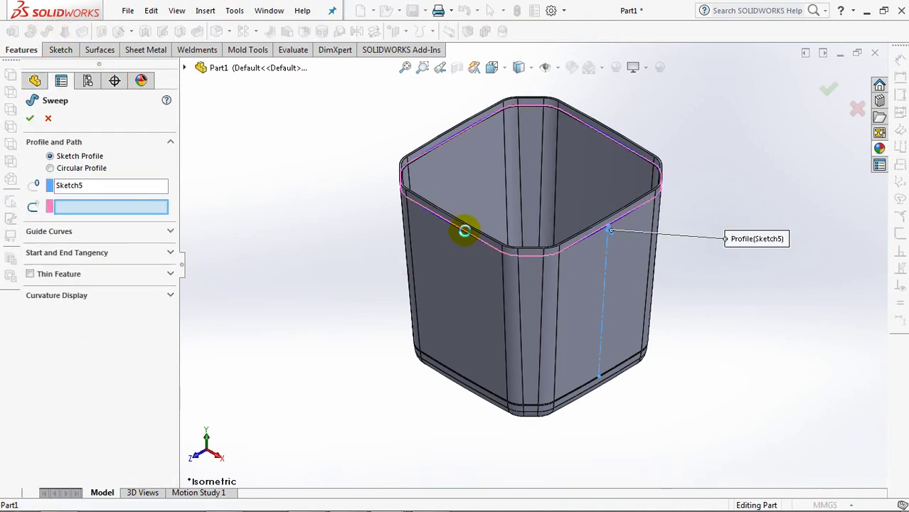
click(464, 232)
click(100, 252)
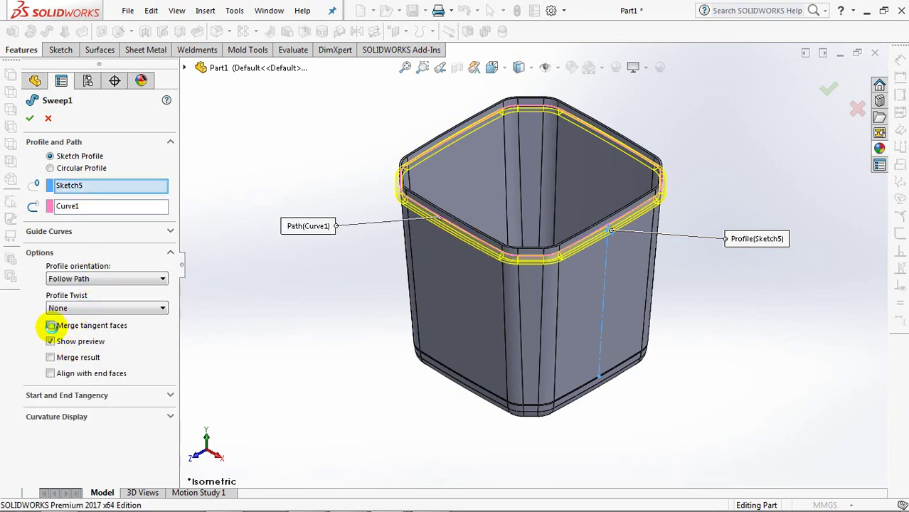
click(29, 119)
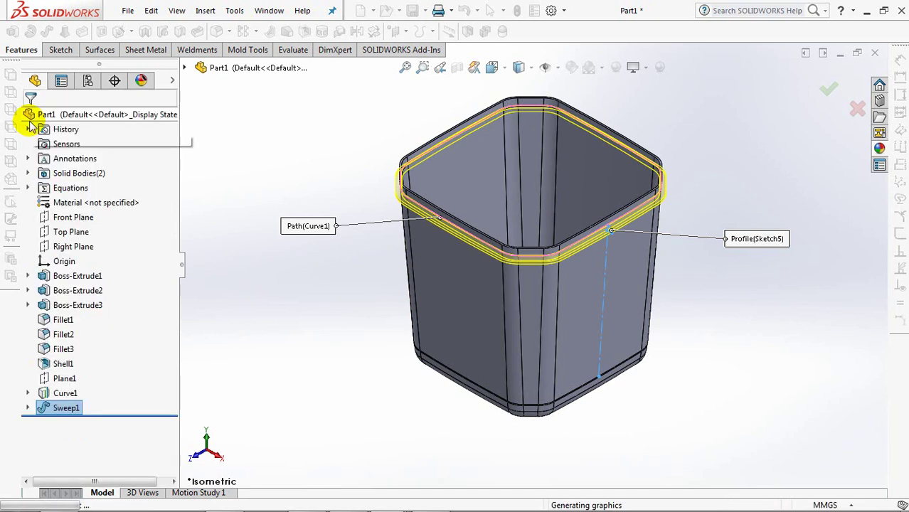
click(448, 281)
Hide the container body and Curve1 so only the swept rim shows
click(511, 240)
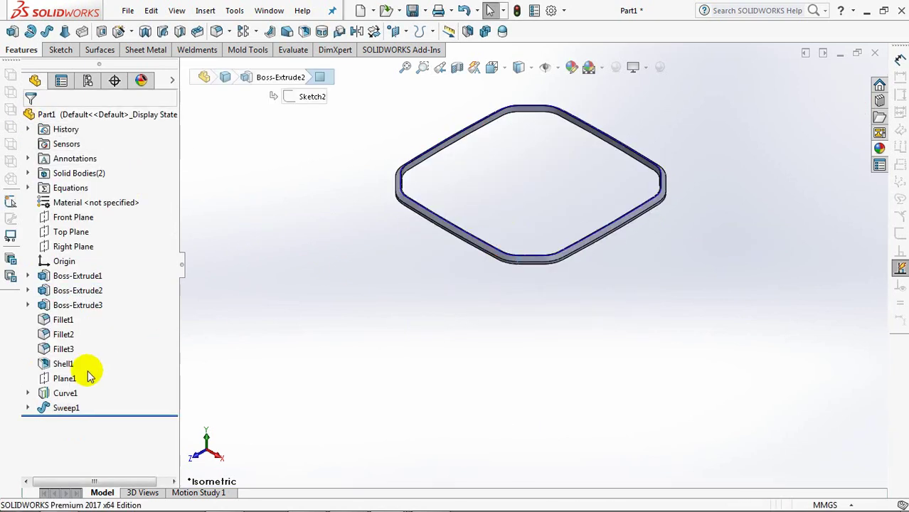
click(65, 393)
click(74, 365)
mouse_move(569, 348)
middle_down()
mouse_move(616, 257)
mouse_move(583, 337)
mouse_move(543, 393)
mouse_move(609, 365)
mouse_move(643, 246)
middle_up()
Shell the rim 1.00 mm thick, removing its lower and right inner faces
click(305, 37)
scroll(614, 356, down, 3)
scroll(619, 309, down, 3)
click(597, 388)
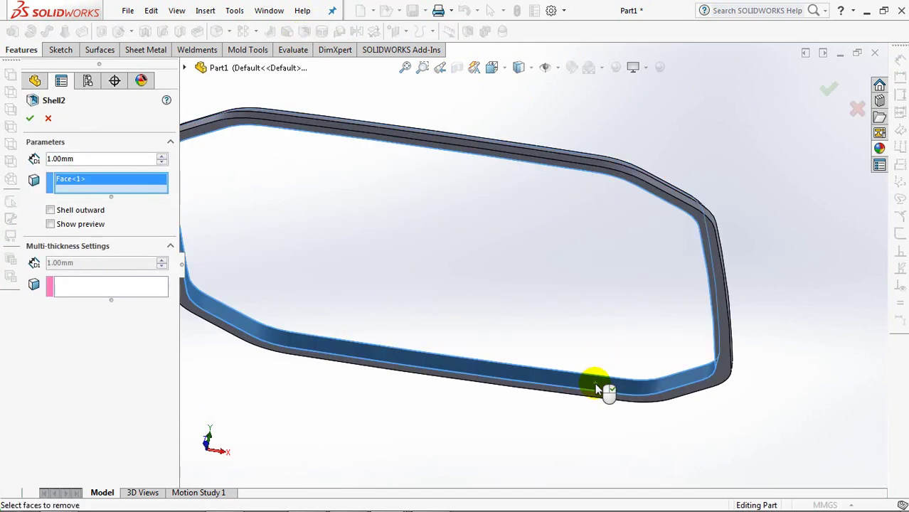
click(718, 383)
click(55, 236)
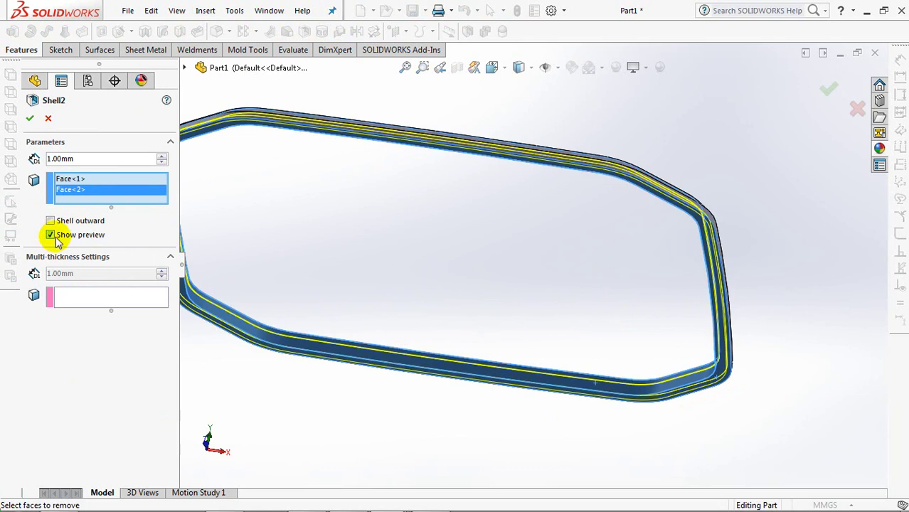
middle_drag(577, 311, 576, 395)
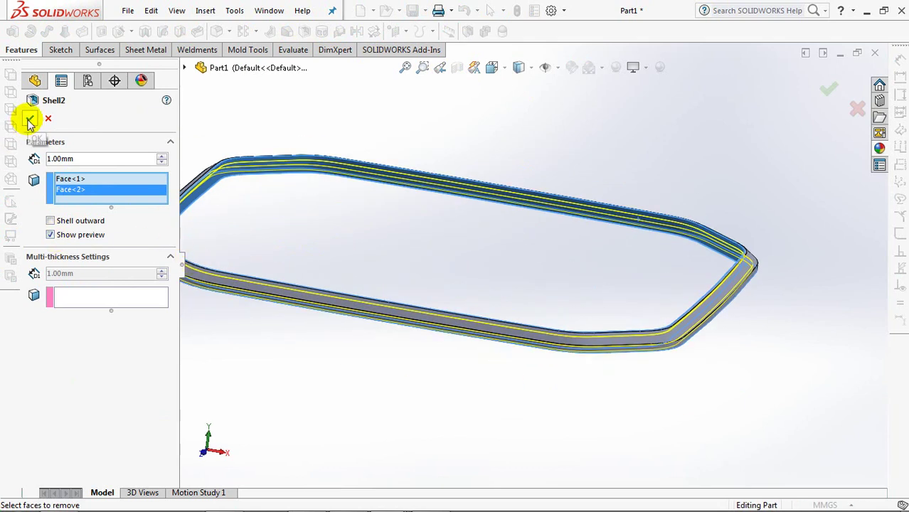
click(28, 118)
Inspect the rim's shelled profile with a section view, zooming onto the cut end
mouse_move(243, 192)
middle_down()
mouse_move(469, 262)
mouse_move(463, 191)
middle_up()
click(456, 67)
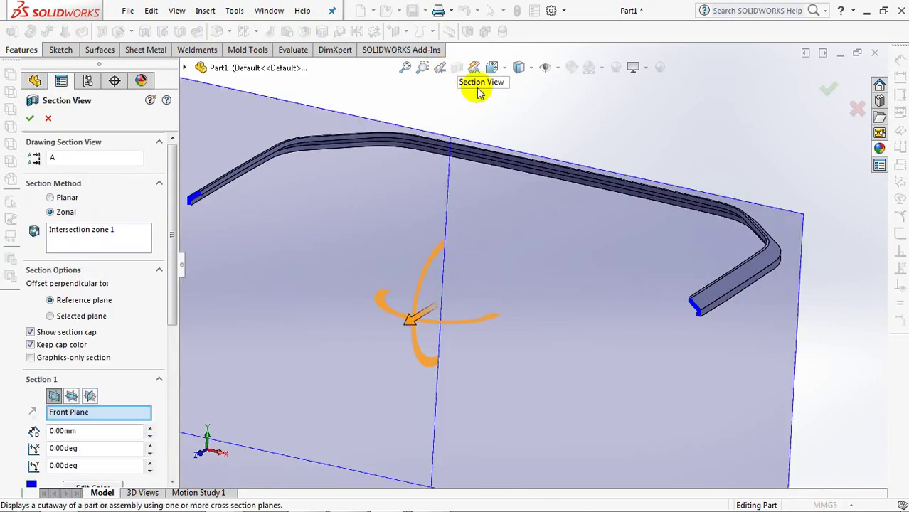
click(422, 67)
drag(675, 283, 723, 339)
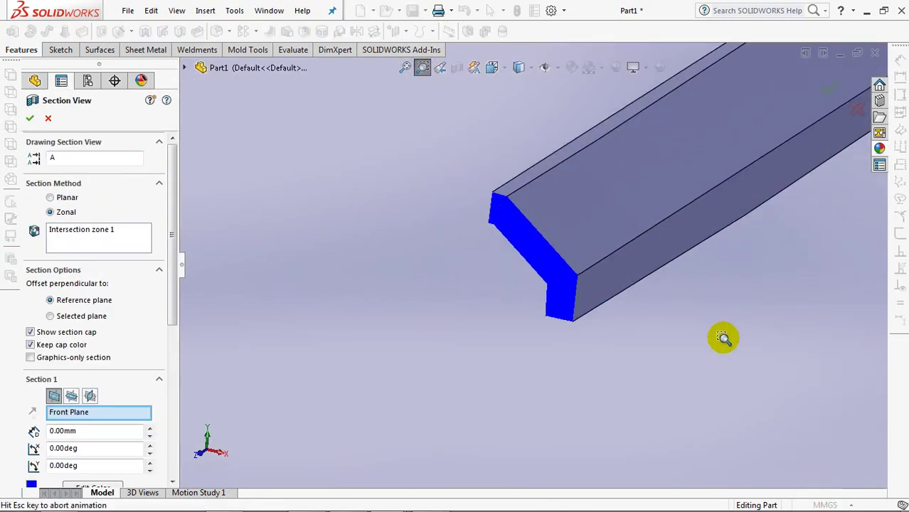
key(ctrl+shift+z)
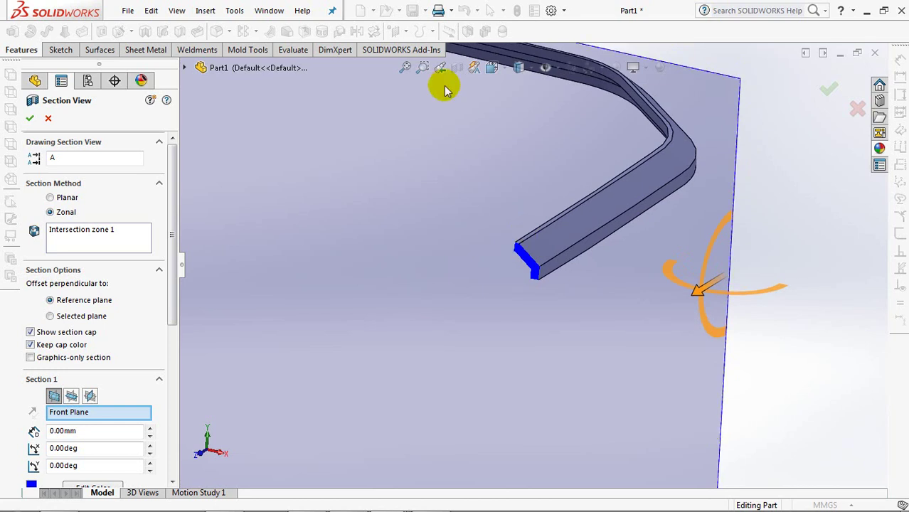
click(46, 119)
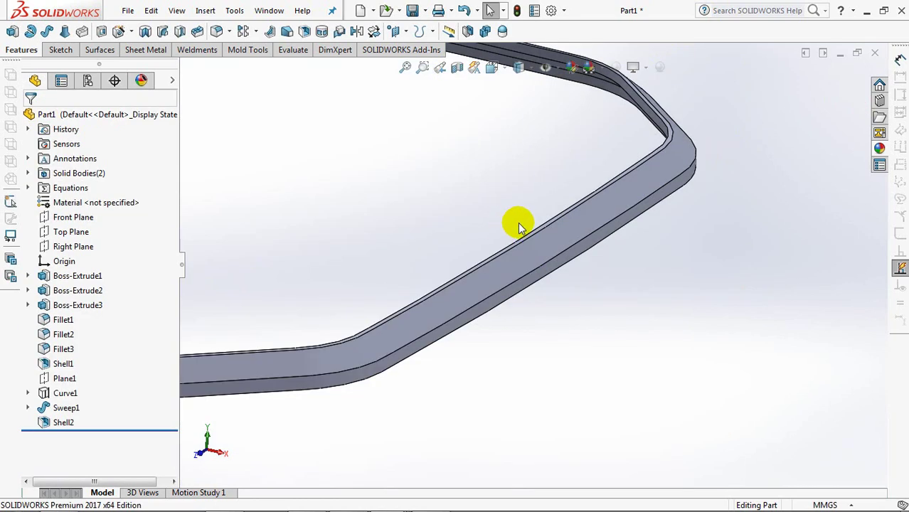
Round the rim's edge loop with a 0.80 mm fillet
scroll(650, 248, up, 5)
scroll(662, 282, up, 2)
mouse_move(662, 283)
ctrl+middle_down()
mouse_move(610, 271)
mouse_move(702, 286)
mouse_move(657, 279)
ctrl+middle_up()
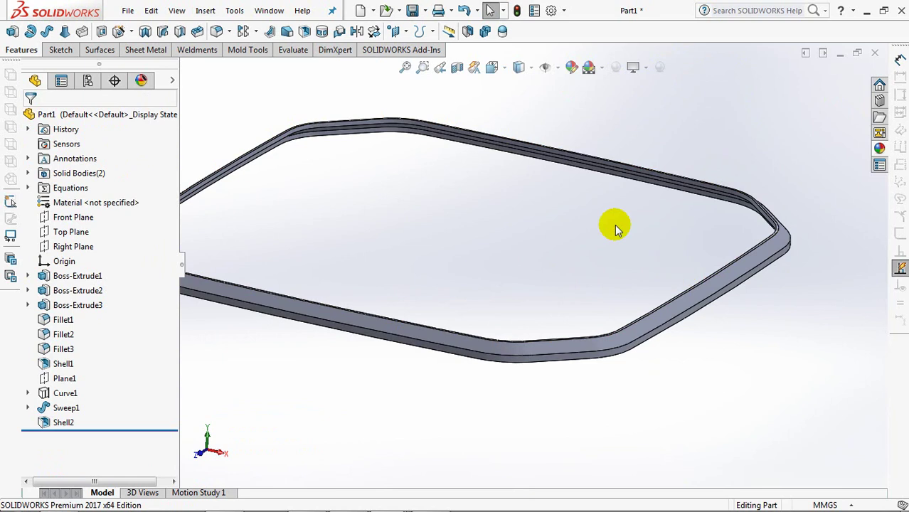
click(217, 32)
text(0.)
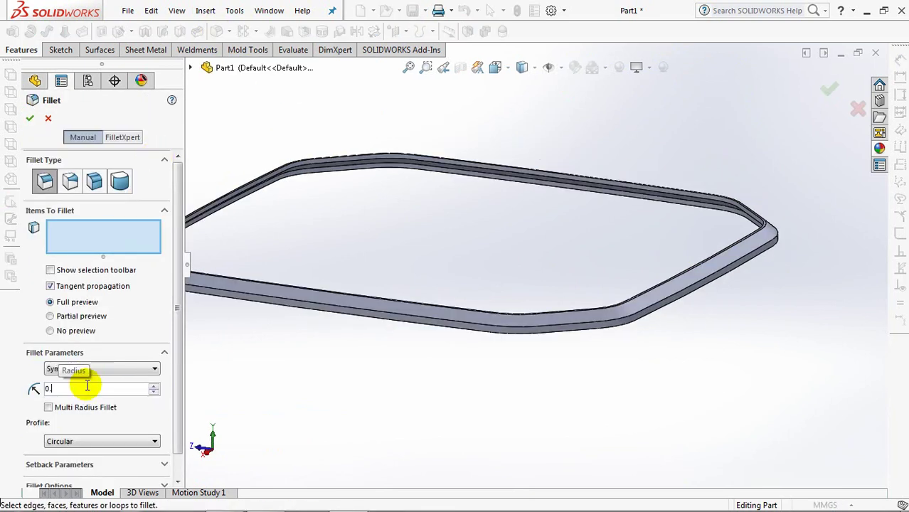
text(8)
click(100, 248)
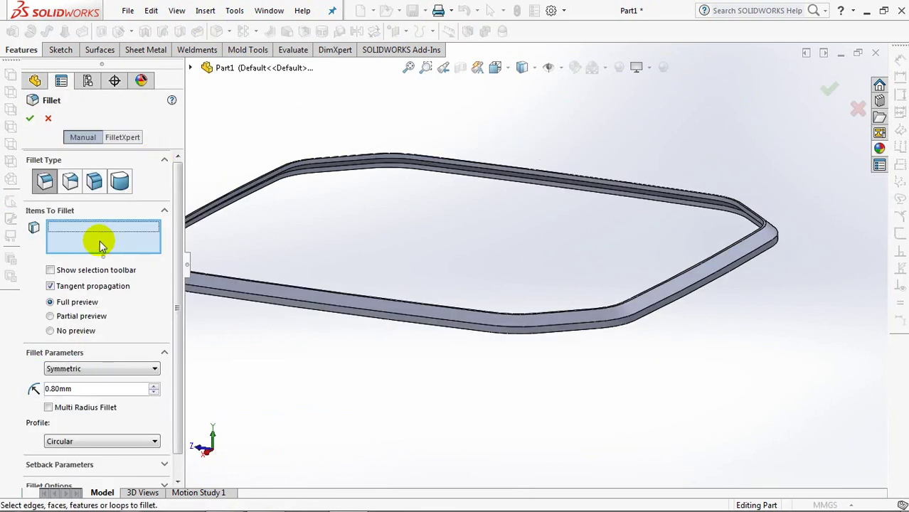
click(450, 324)
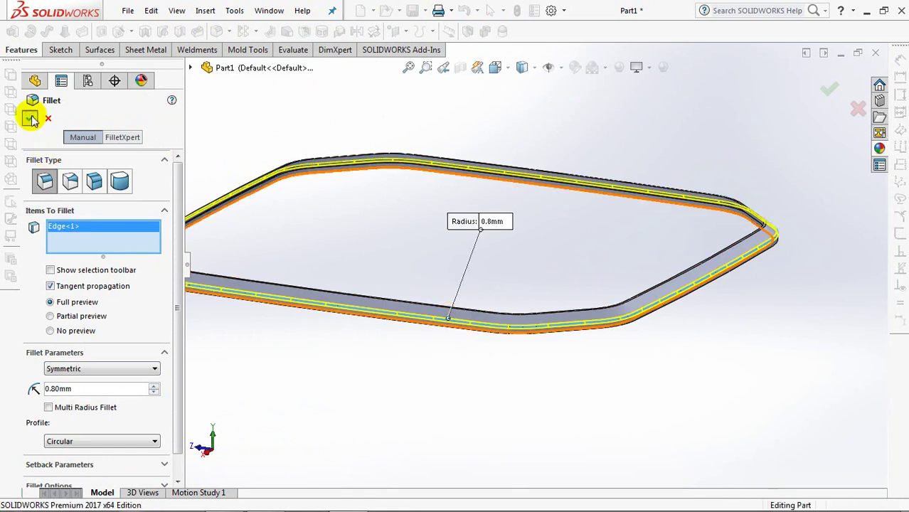
click(31, 120)
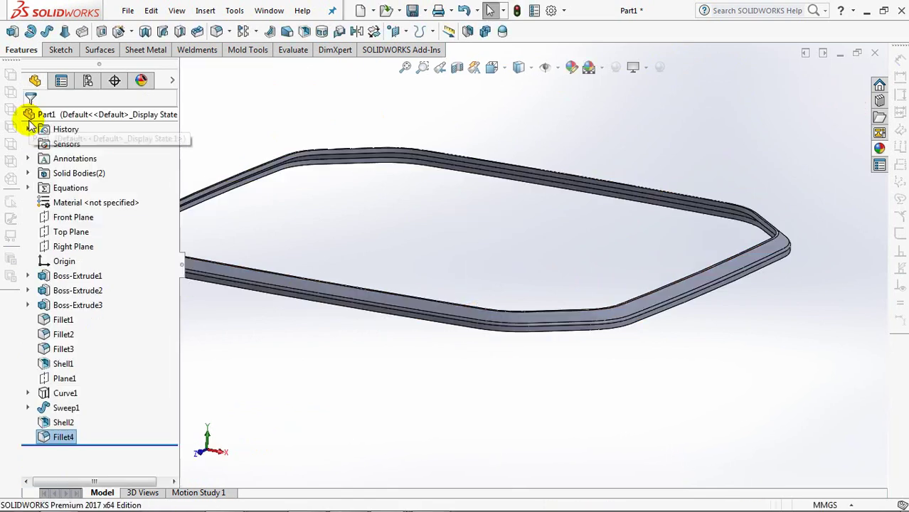
click(217, 32)
Apply a full round fillet across the rim's first side face, centre face and second side face
click(119, 183)
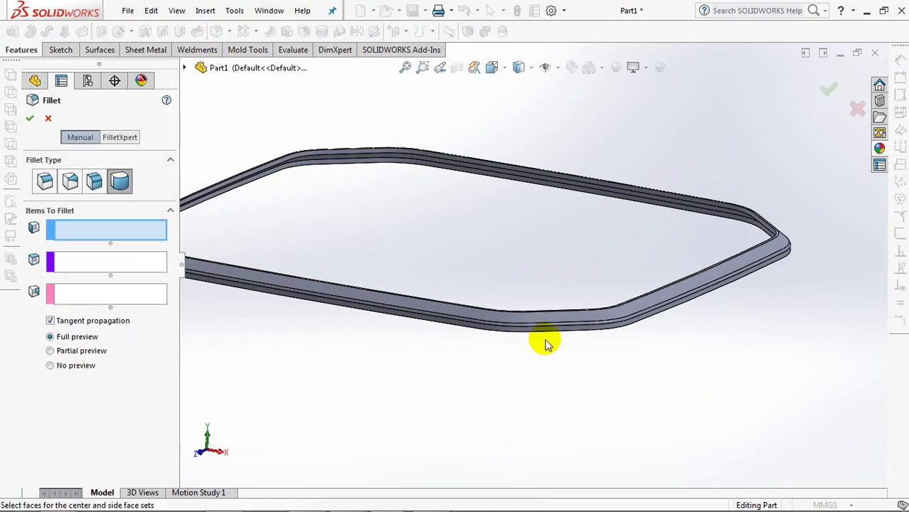
click(558, 333)
mouse_move(560, 338)
middle_down()
mouse_move(619, 214)
mouse_move(627, 286)
middle_up()
scroll(748, 233, up, 3)
mouse_move(748, 233)
middle_down()
mouse_move(710, 145)
mouse_move(680, 260)
mouse_move(605, 392)
mouse_move(625, 368)
mouse_move(701, 332)
middle_up()
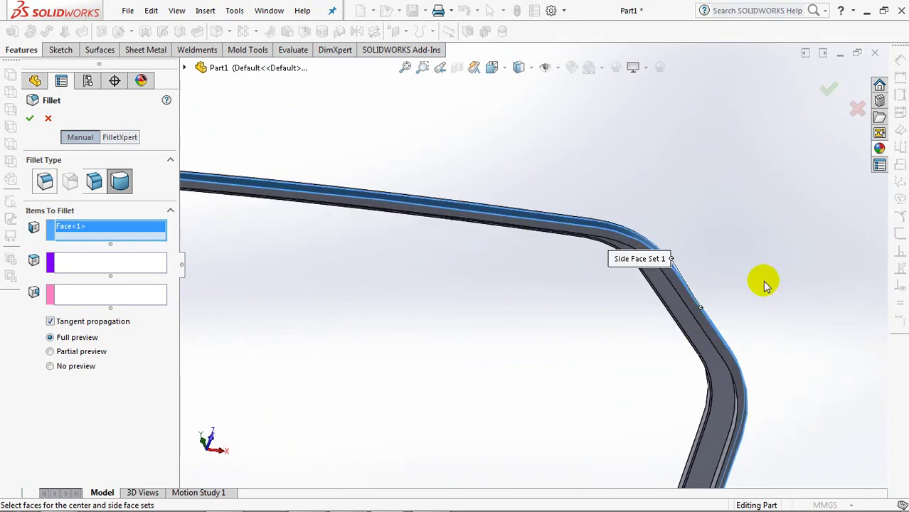
middle_drag(768, 282, 812, 251)
click(126, 273)
mouse_move(771, 346)
middle_down()
mouse_move(788, 350)
mouse_move(811, 336)
mouse_move(731, 367)
middle_up()
click(788, 349)
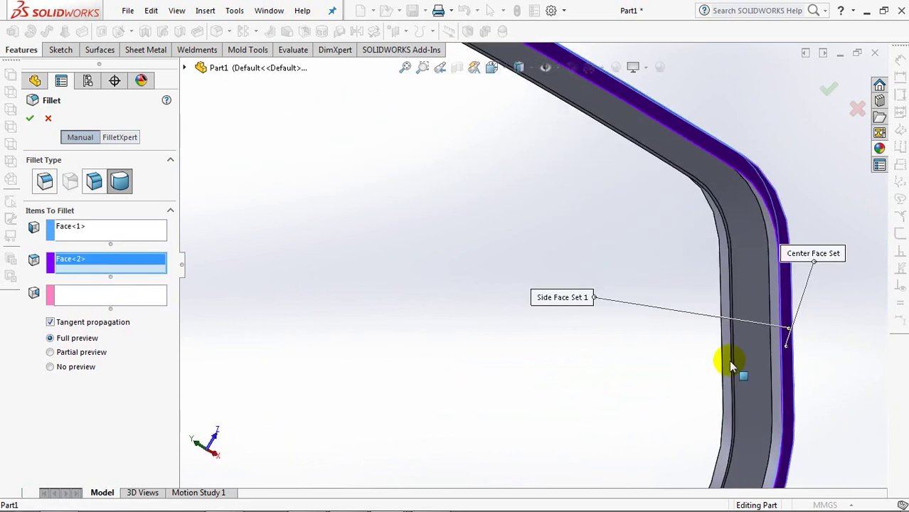
click(99, 295)
click(774, 394)
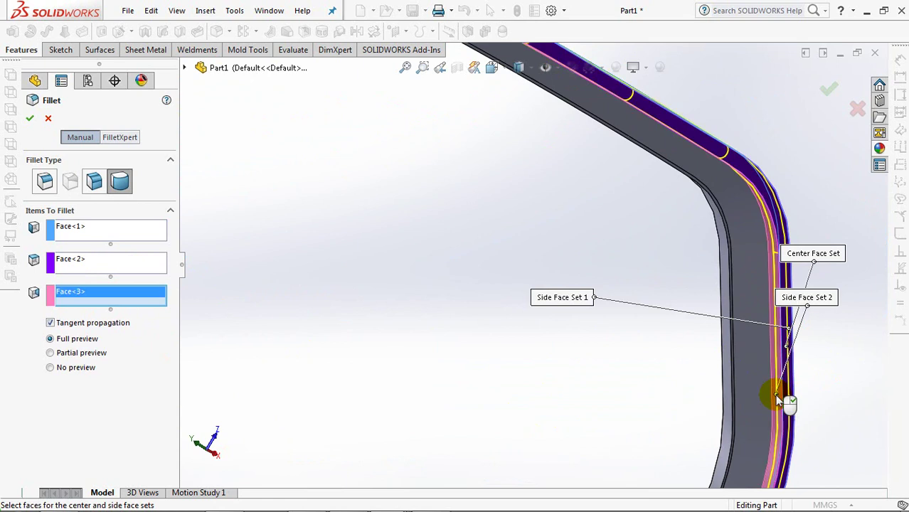
click(829, 91)
middle_drag(826, 91, 757, 379)
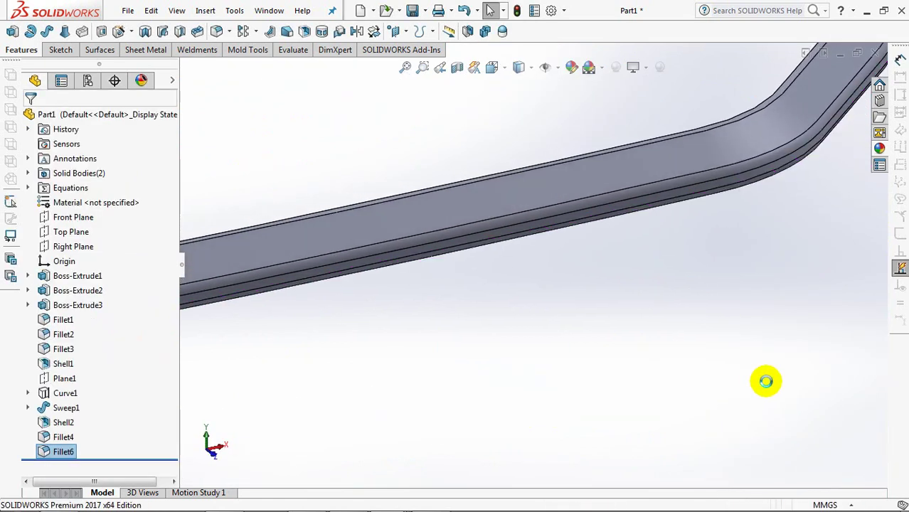
key(ctrl+7)
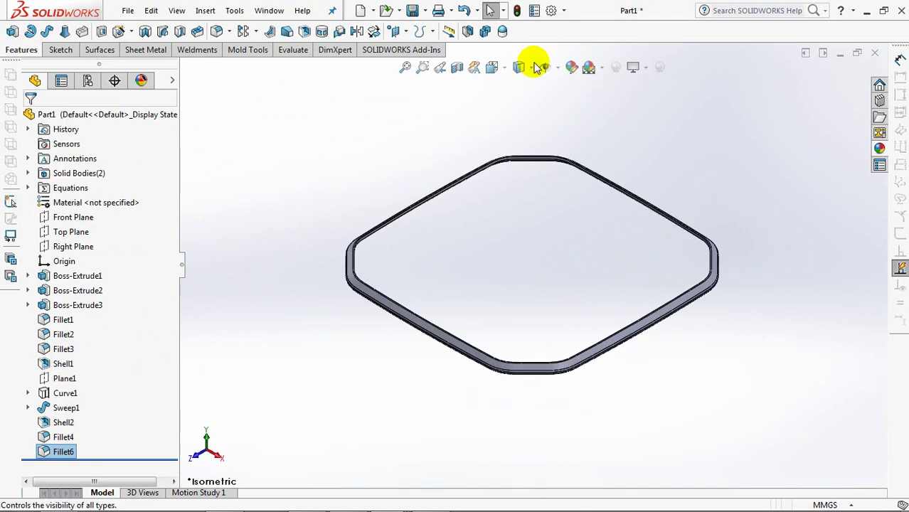
click(457, 68)
middle_drag(619, 309, 635, 286)
click(423, 67)
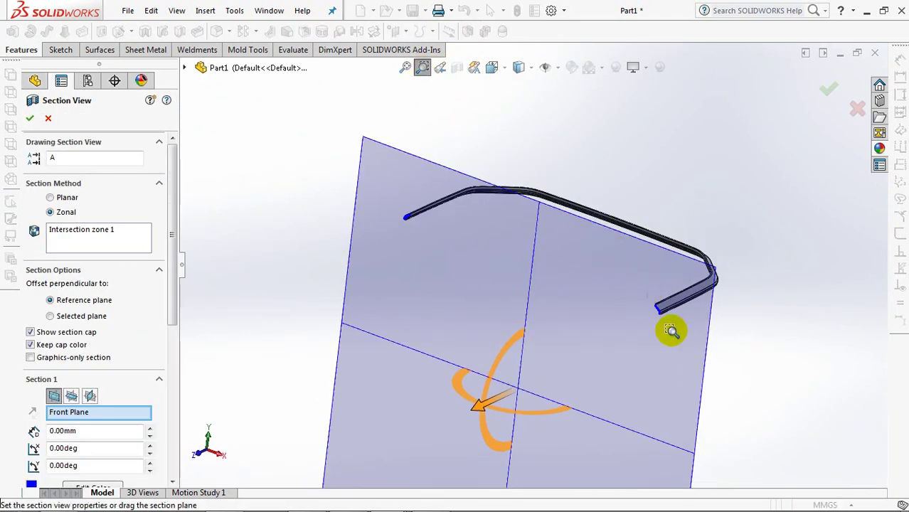
drag(646, 296, 674, 337)
mouse_move(674, 337)
middle_down()
mouse_move(613, 284)
mouse_move(635, 270)
mouse_move(600, 293)
middle_up()
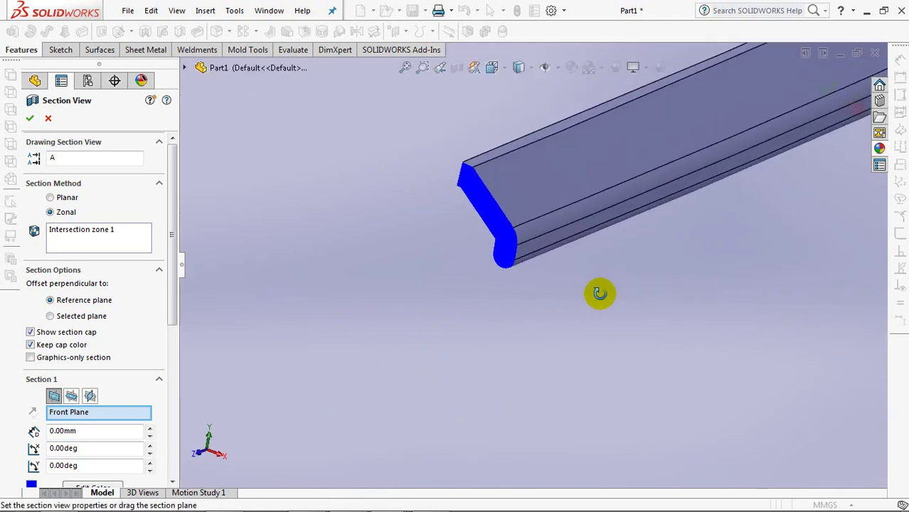
click(46, 120)
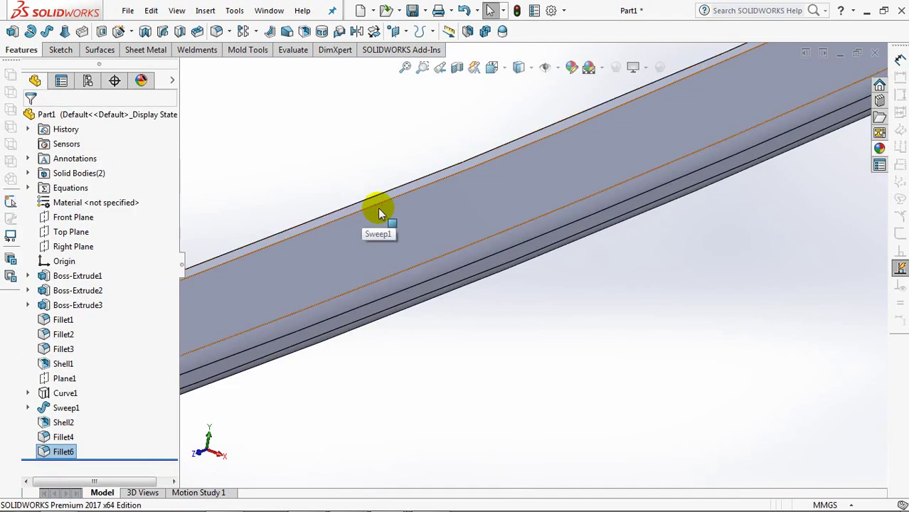
scroll(388, 235, up, 5)
key(ctrl+7)
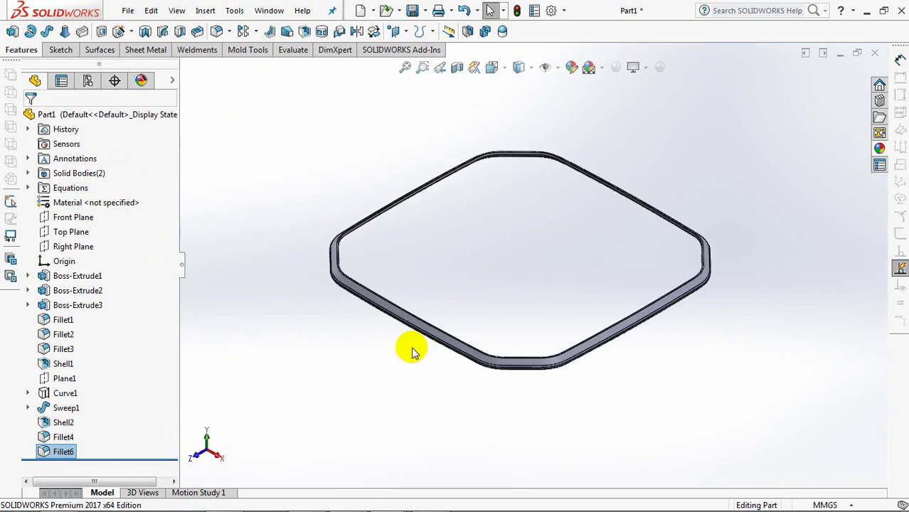
Show the hidden Shell1 container body from the Solid Bodies folder
click(28, 173)
click(60, 187)
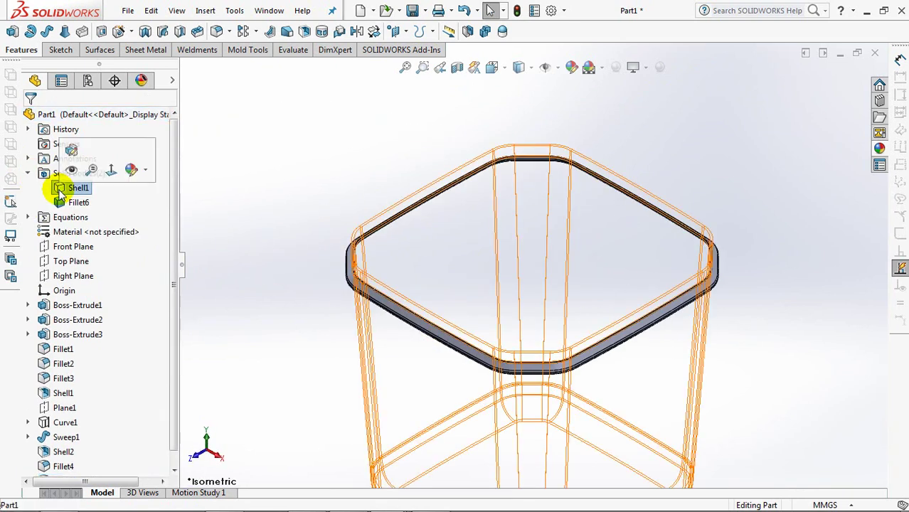
click(63, 170)
click(251, 189)
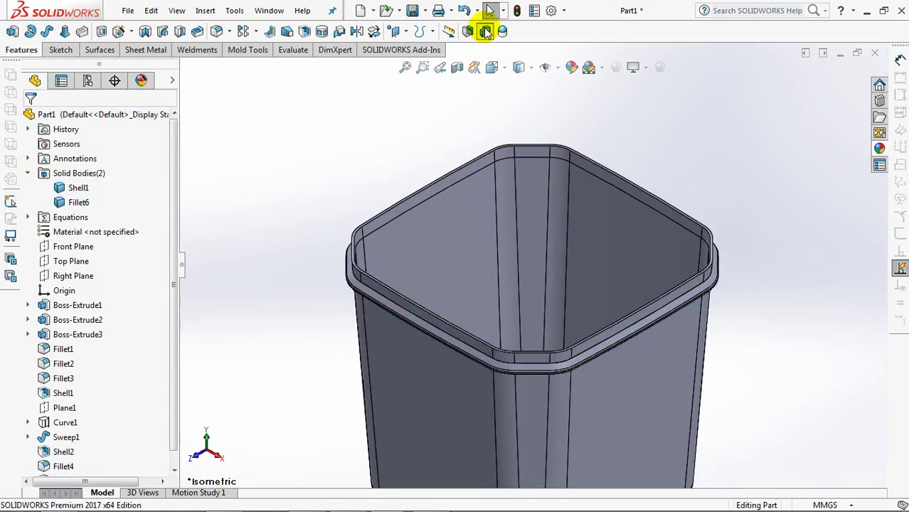
Combine the Shell1 and Fillet6 bodies with Add into Combine1
click(486, 31)
click(417, 303)
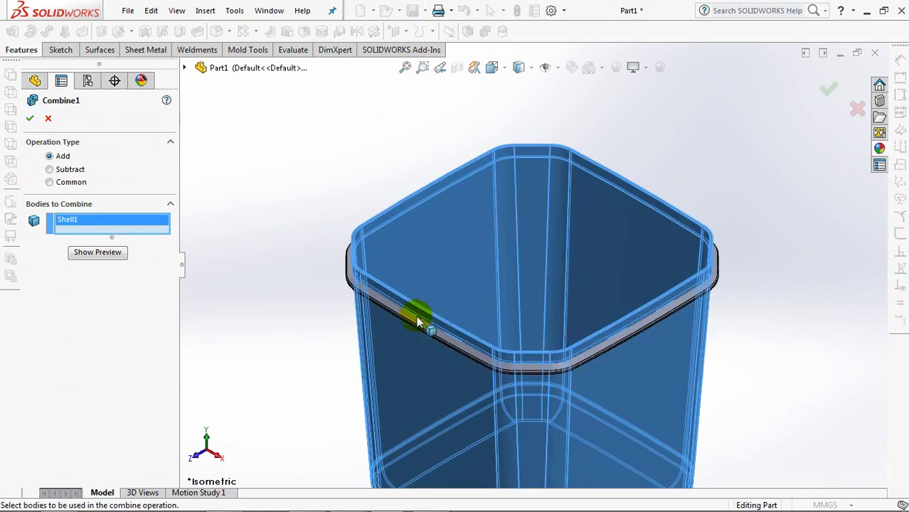
click(417, 324)
click(74, 263)
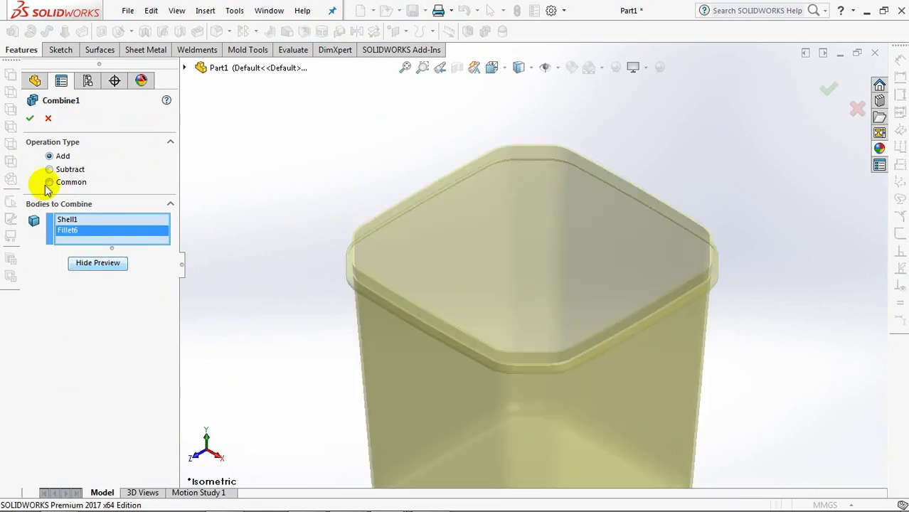
click(30, 118)
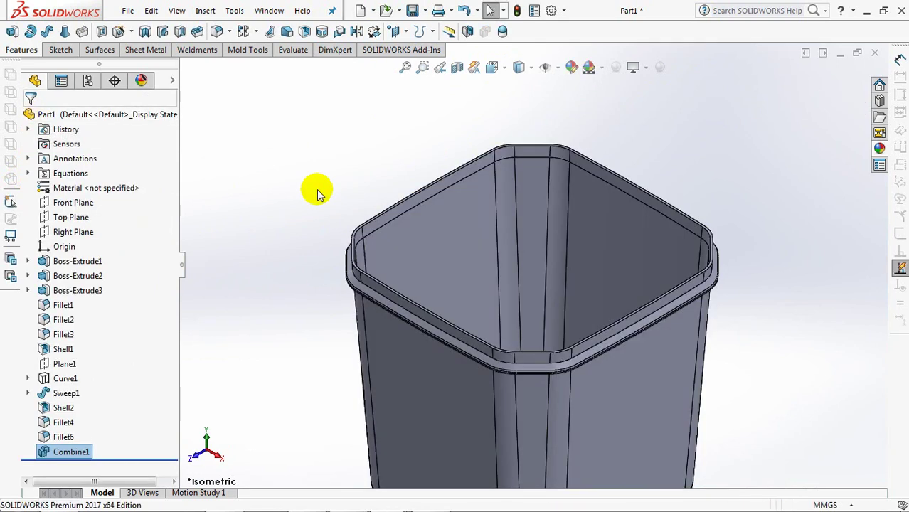
click(302, 187)
Start a new sketch on the container's bottom face
key(f)
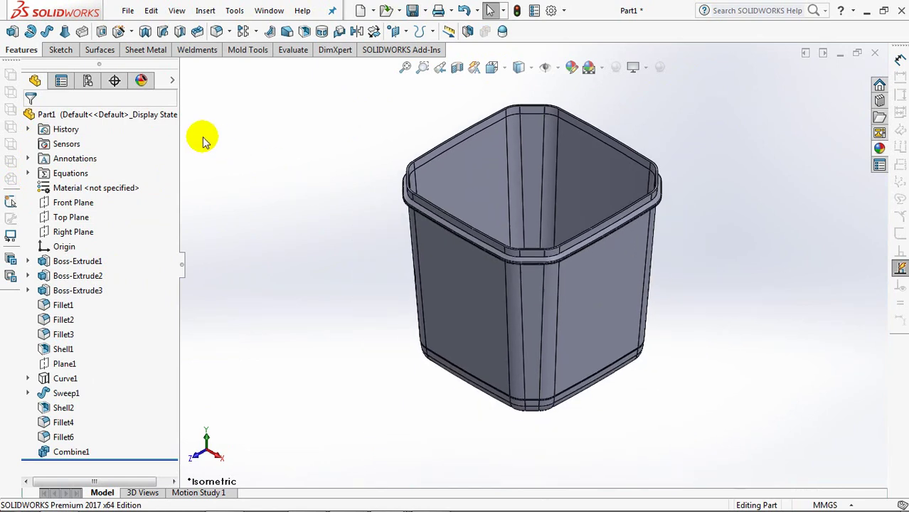
click(61, 51)
click(14, 33)
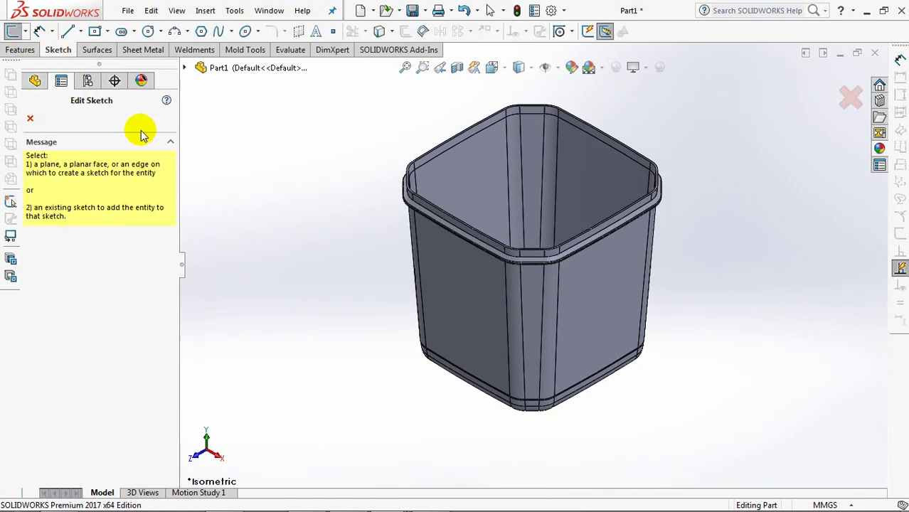
middle_drag(325, 335, 334, 128)
click(504, 305)
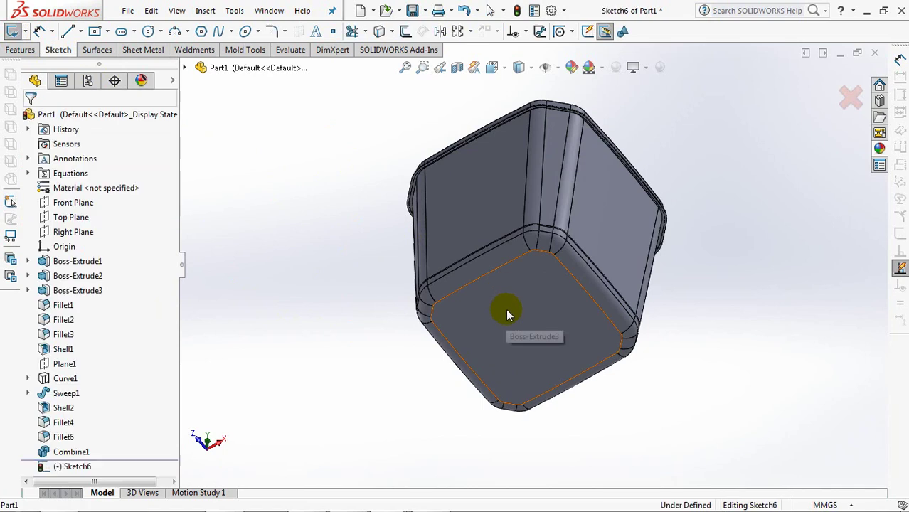
scroll(513, 284, down, 2)
scroll(530, 267, down, 2)
scroll(533, 265, down, 2)
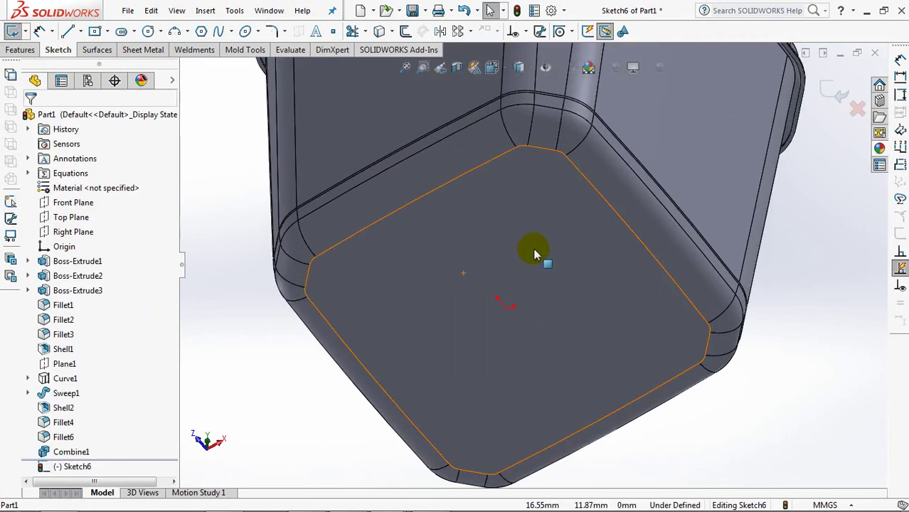
Offset the bottom face outline 5 mm inward and delete the four short corner lines
click(406, 31)
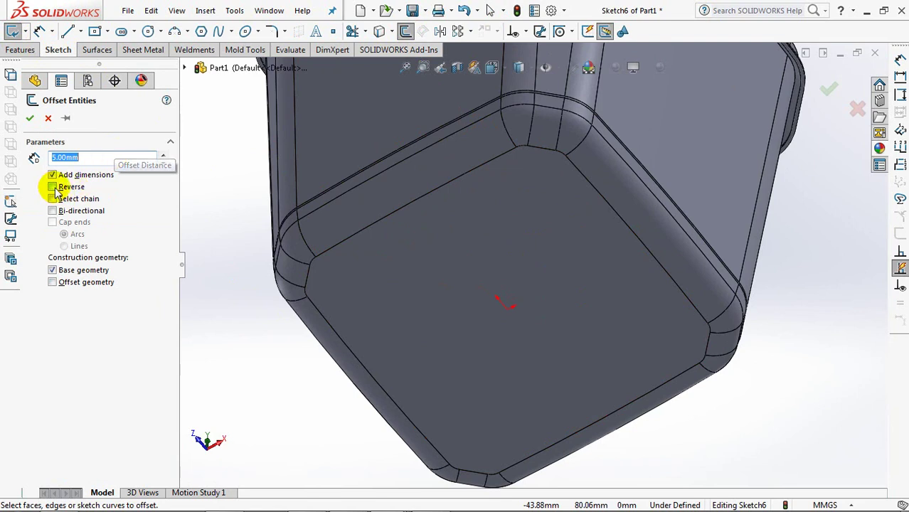
click(408, 280)
click(408, 280)
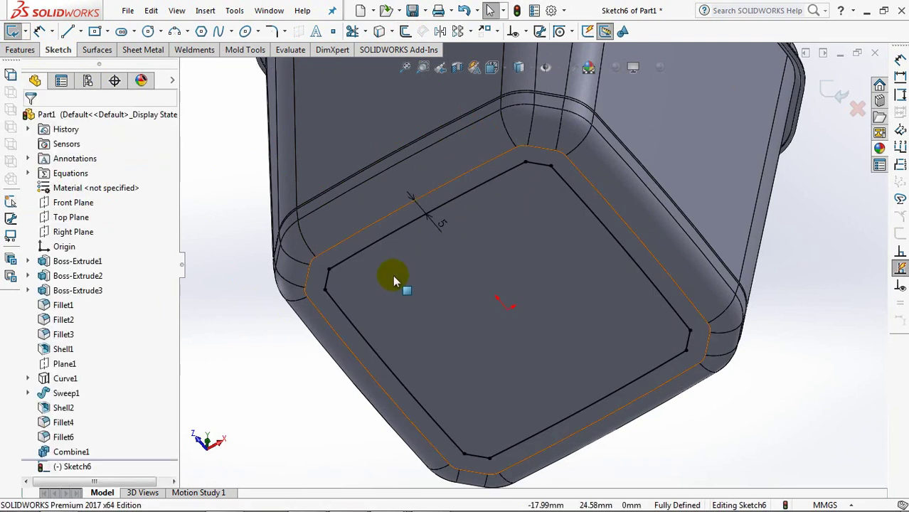
click(327, 279)
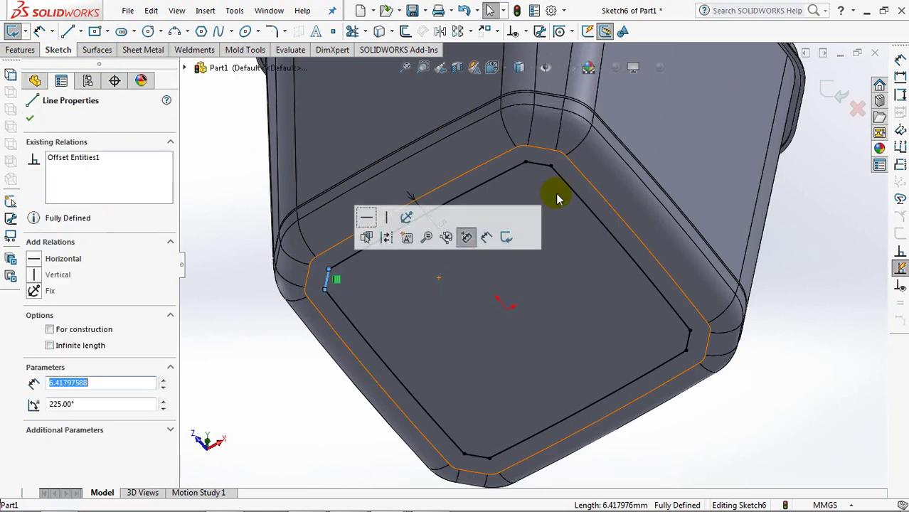
ctrl+click(538, 164)
ctrl+click(690, 343)
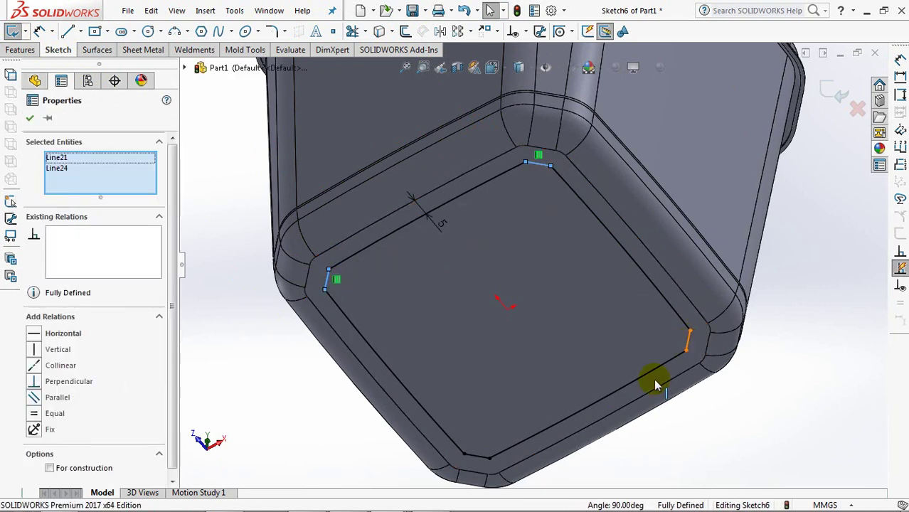
ctrl+click(481, 457)
right_click(484, 463)
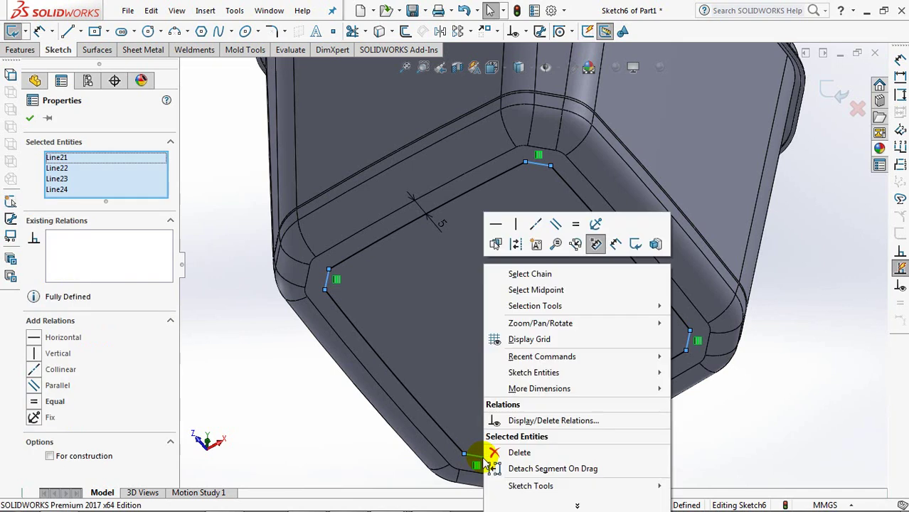
click(491, 396)
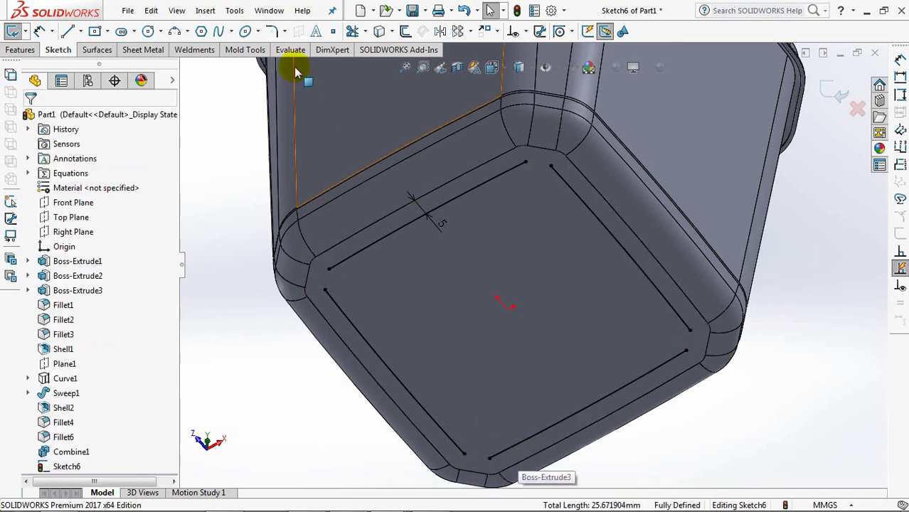
Round the loop's four corners with 10 mm sketch fillets and exit Sketch6
click(271, 31)
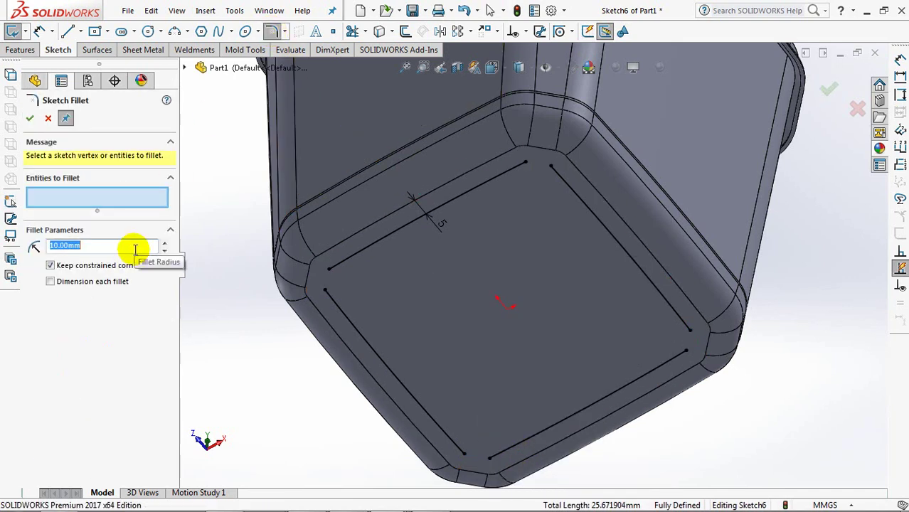
click(348, 261)
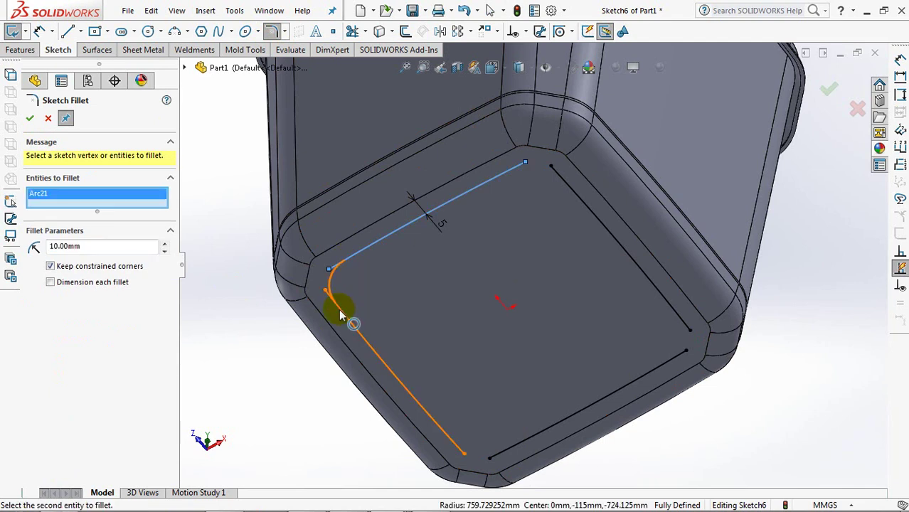
click(516, 167)
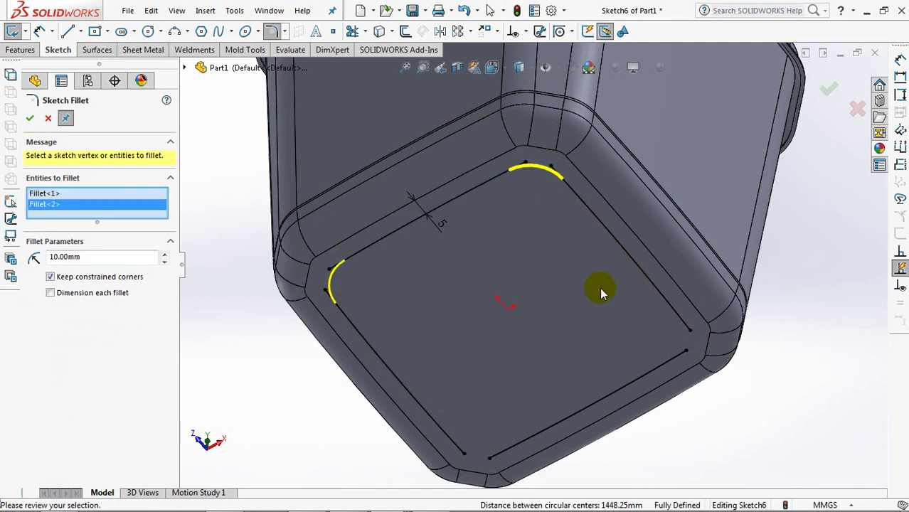
click(681, 334)
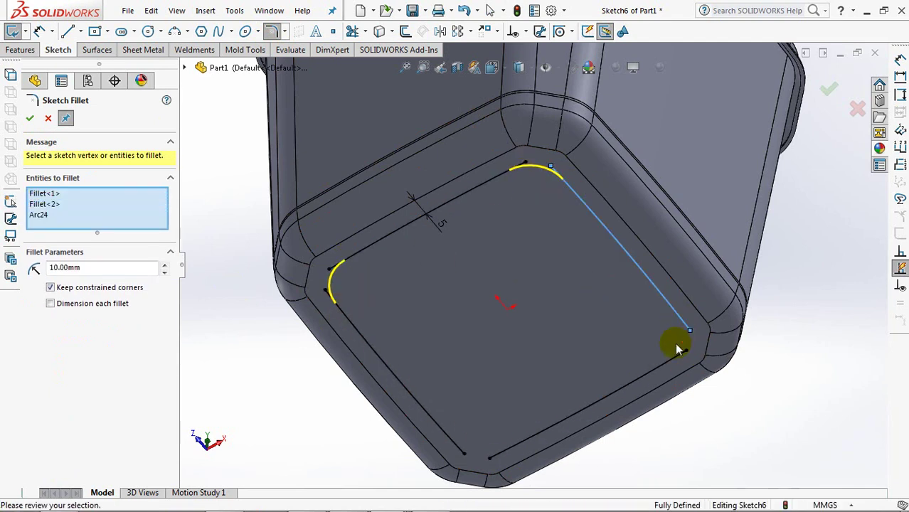
click(516, 442)
right_click(450, 441)
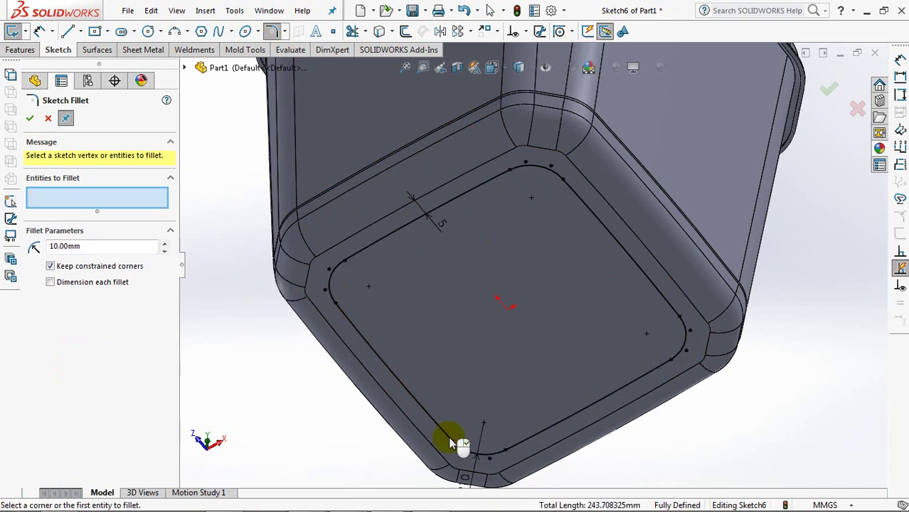
click(831, 92)
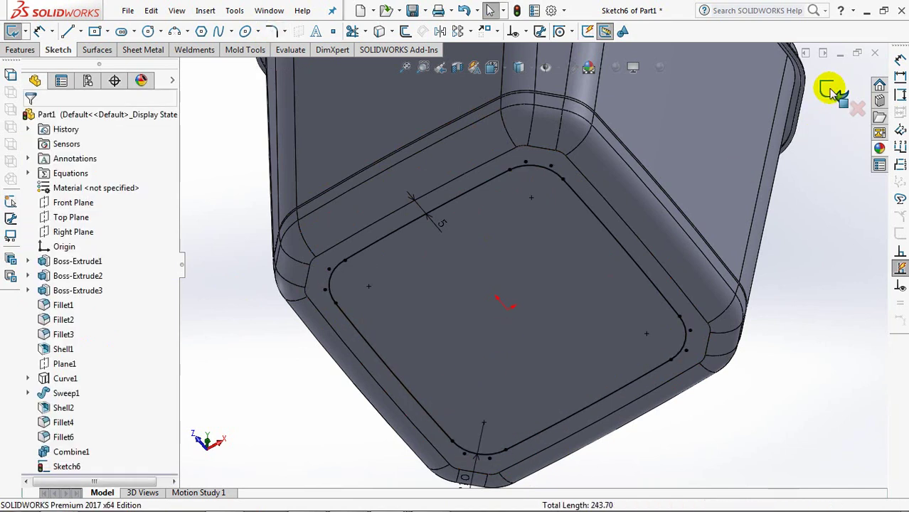
click(831, 91)
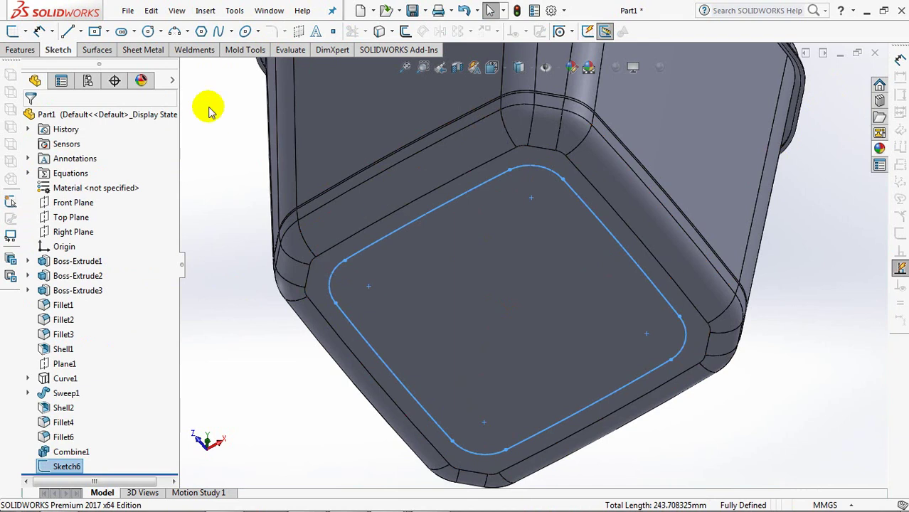
Sweep a 2 mm circular profile along the closed Sketch6 loop to create Sweep2
click(20, 50)
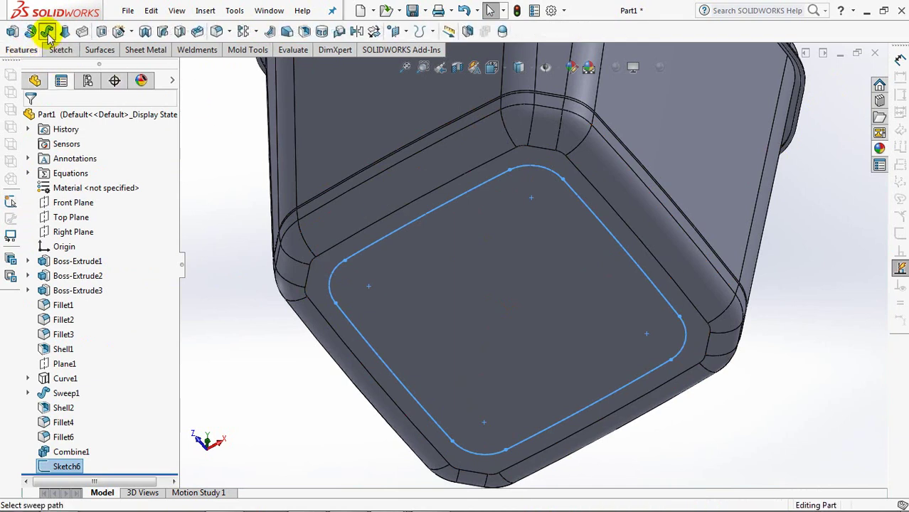
click(47, 32)
click(52, 169)
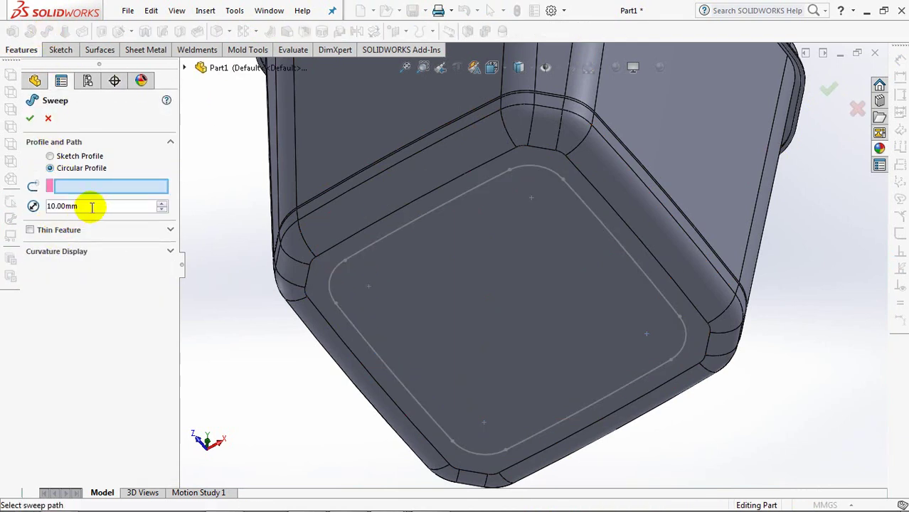
text(2)
click(103, 189)
right_click(103, 189)
click(138, 210)
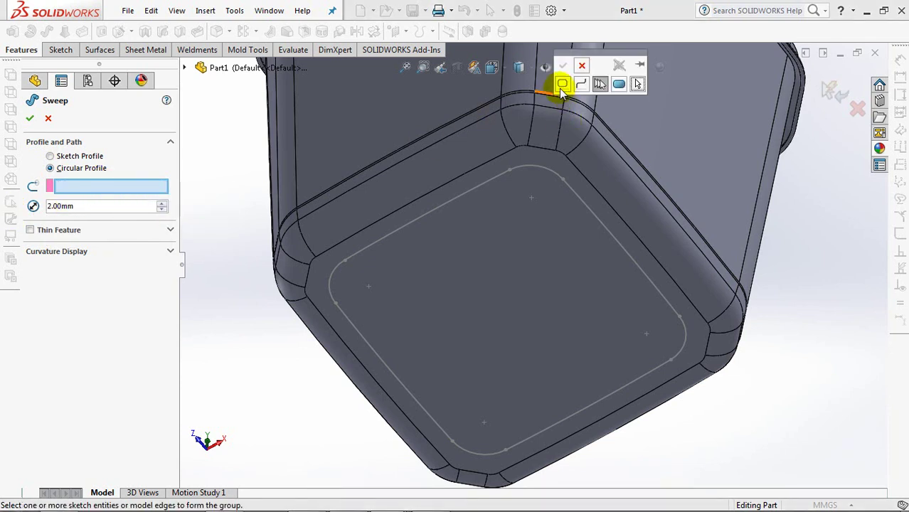
click(562, 86)
click(443, 205)
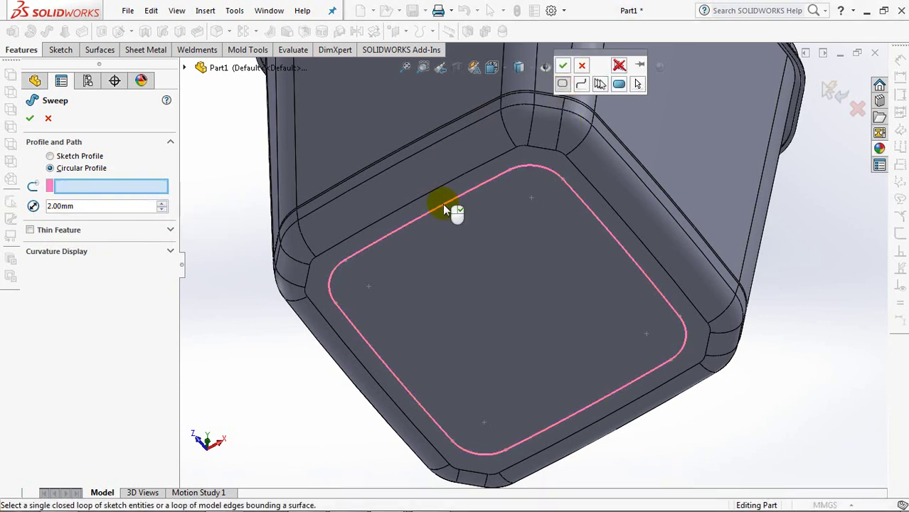
click(563, 66)
click(135, 233)
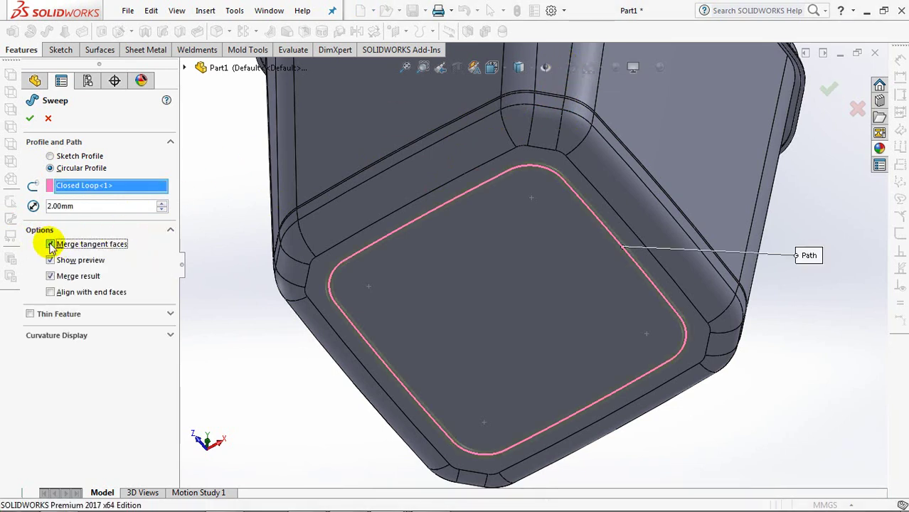
click(29, 119)
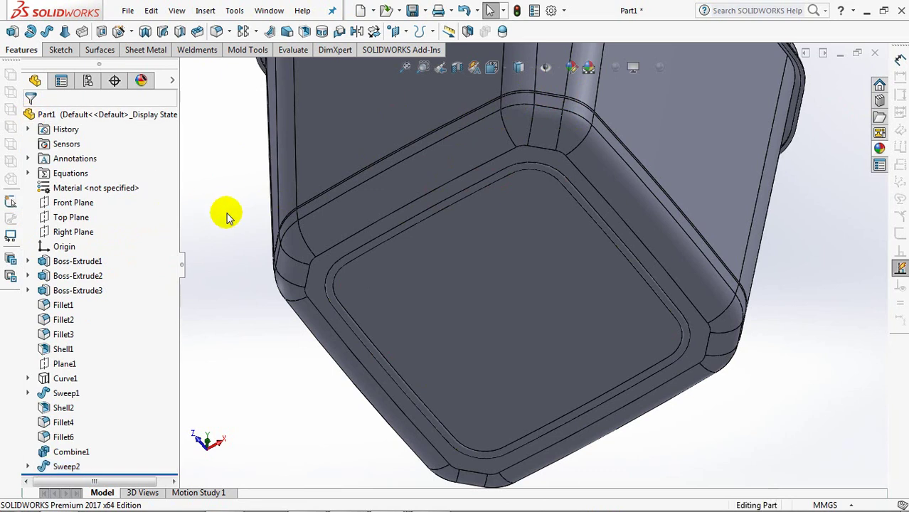
Start a new sketch on the Front Plane from an isometric view
mouse_move(237, 206)
middle_down()
mouse_move(252, 353)
mouse_move(292, 397)
middle_up()
key(ctrl+7)
mouse_move(321, 267)
middle_down()
mouse_move(327, 317)
mouse_move(323, 263)
middle_up()
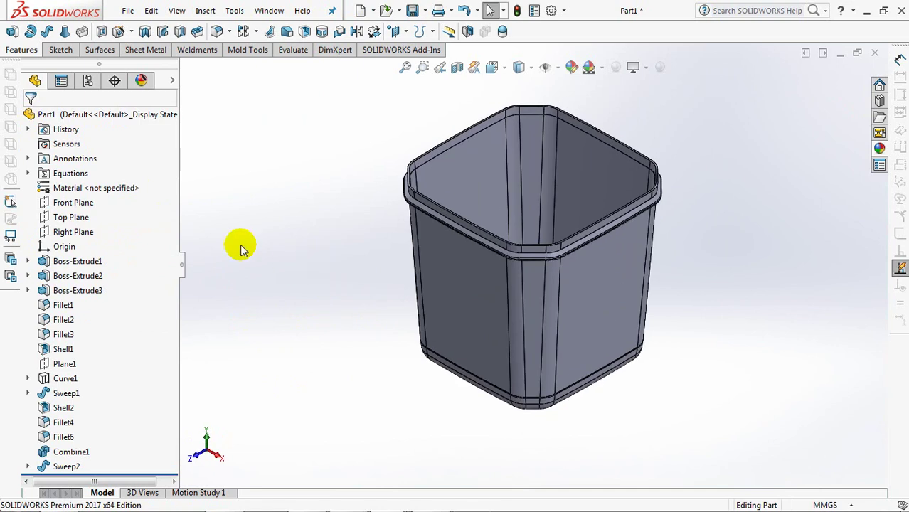
click(75, 204)
click(84, 187)
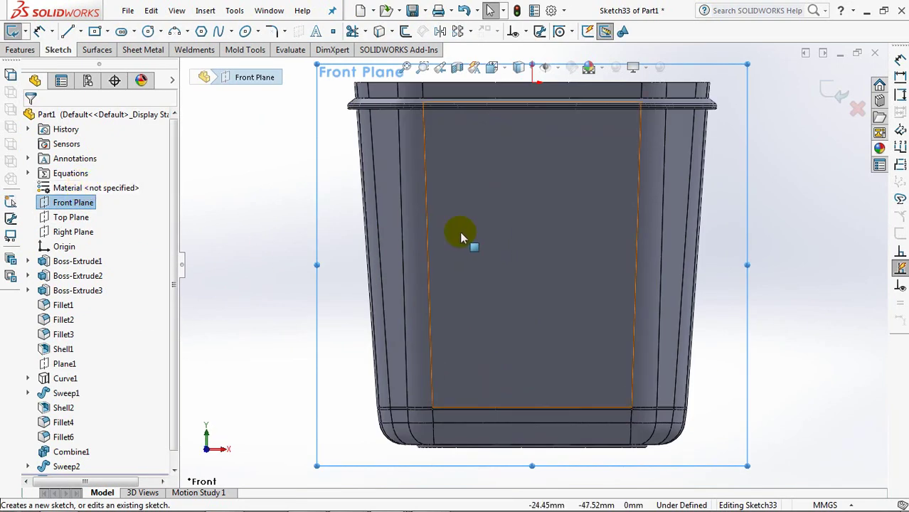
Zoom in on the rim area and apply a section view along the Front Plane
scroll(425, 280, up, 2)
ctrl+middle_drag(426, 279, 362, 360)
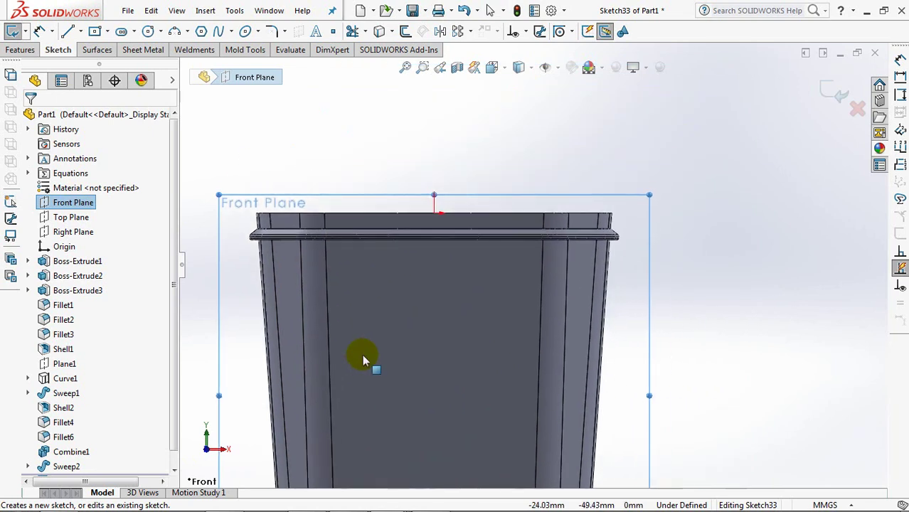
click(423, 66)
drag(583, 194, 640, 255)
right_click(641, 256)
click(658, 262)
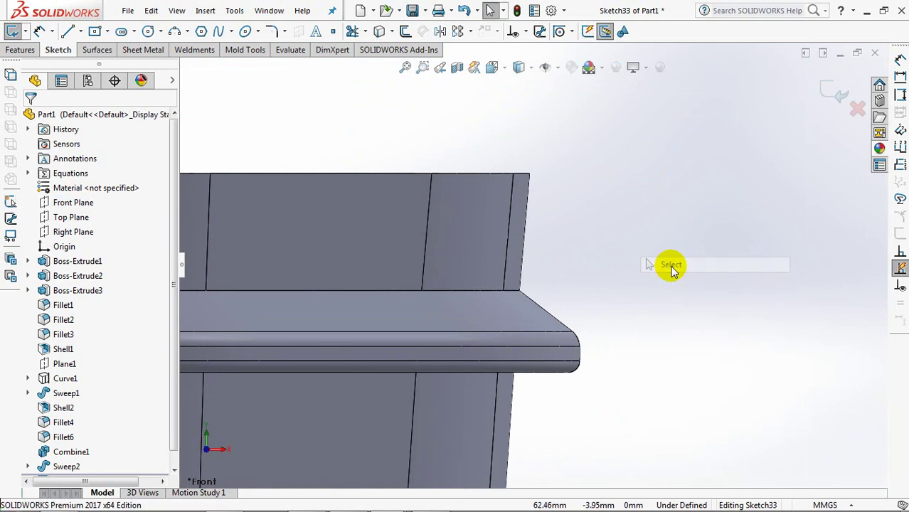
click(457, 69)
click(31, 119)
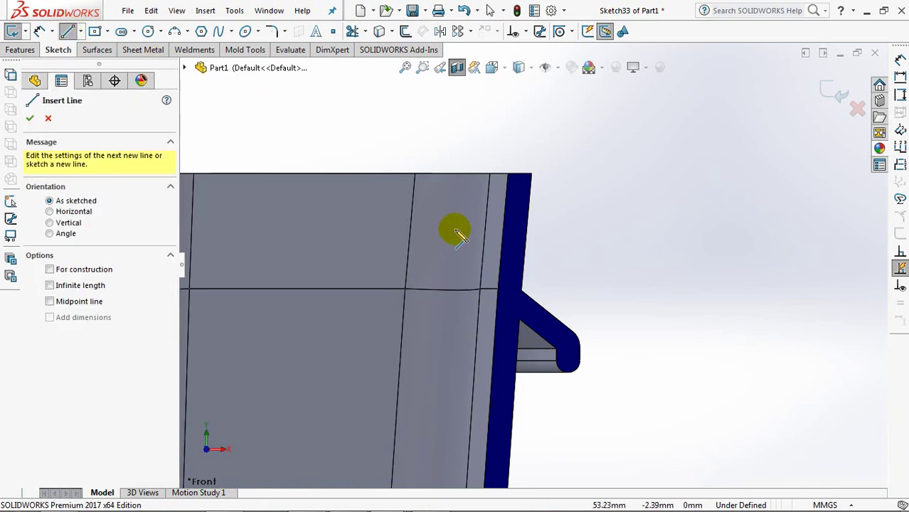
Draw three connected lines forming an open bracket over the wall top
click(471, 222)
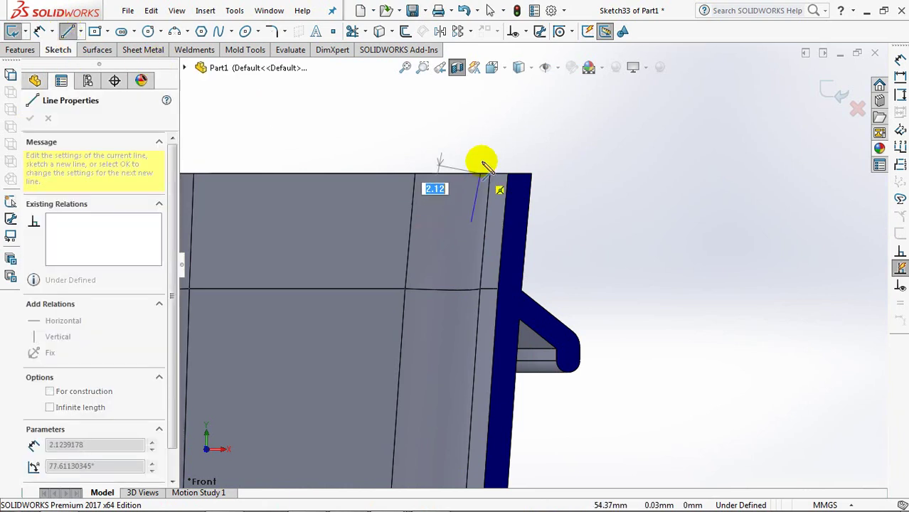
click(488, 129)
click(562, 129)
click(590, 295)
right_click(591, 295)
click(609, 307)
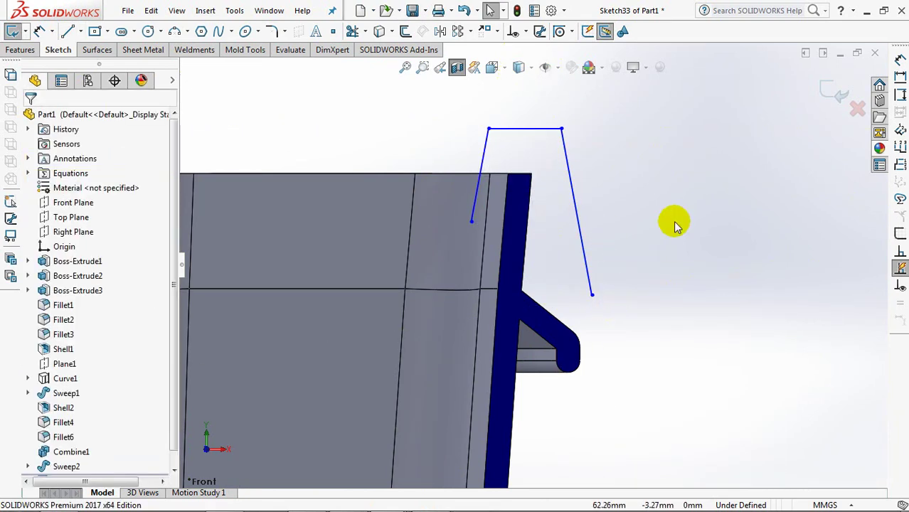
shift+middle_drag(667, 174, 683, 299)
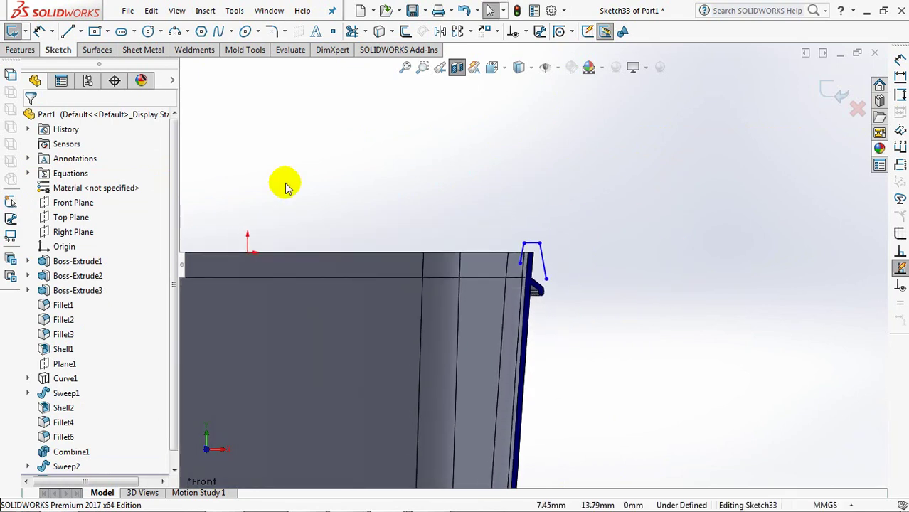
Draw a vertical centerline downward from the sketch origin
click(79, 31)
click(93, 61)
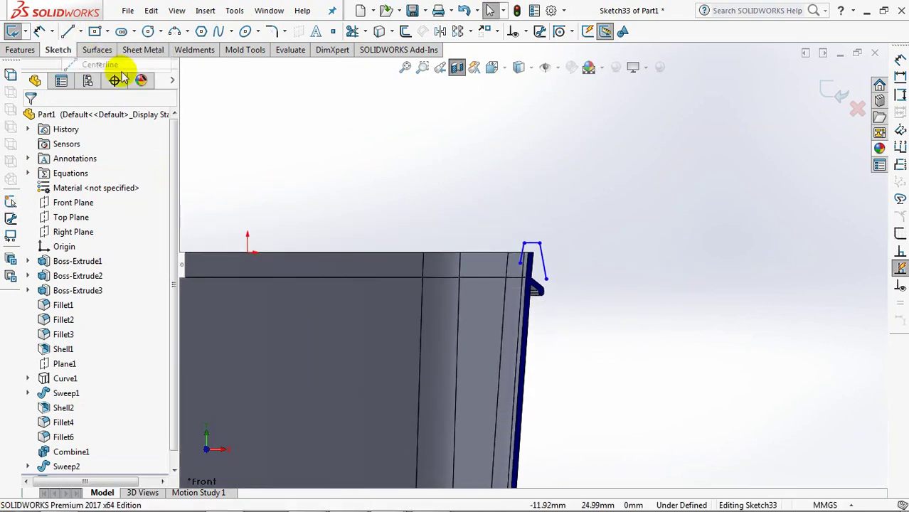
click(247, 253)
click(248, 324)
right_click(247, 325)
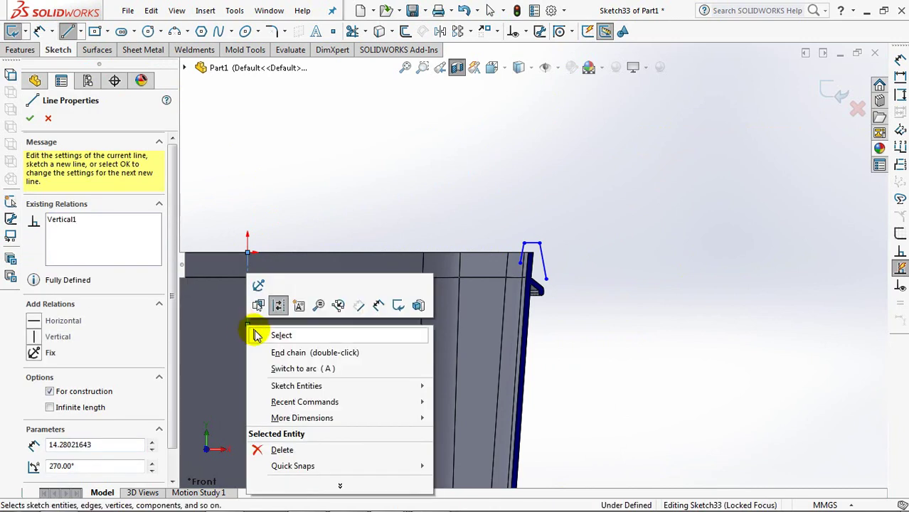
click(269, 333)
click(141, 82)
Dimension the profile's top point 115 from the centerline
click(39, 33)
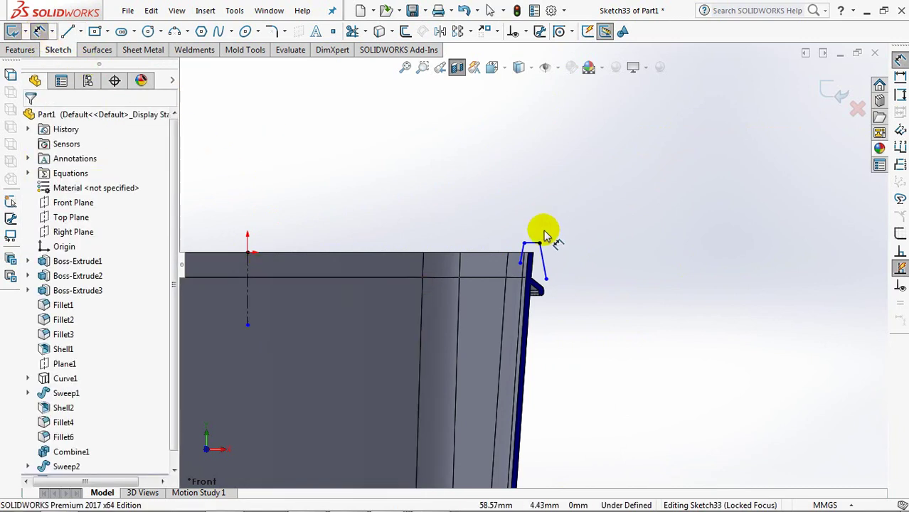
click(541, 245)
click(248, 265)
click(242, 211)
text(115)
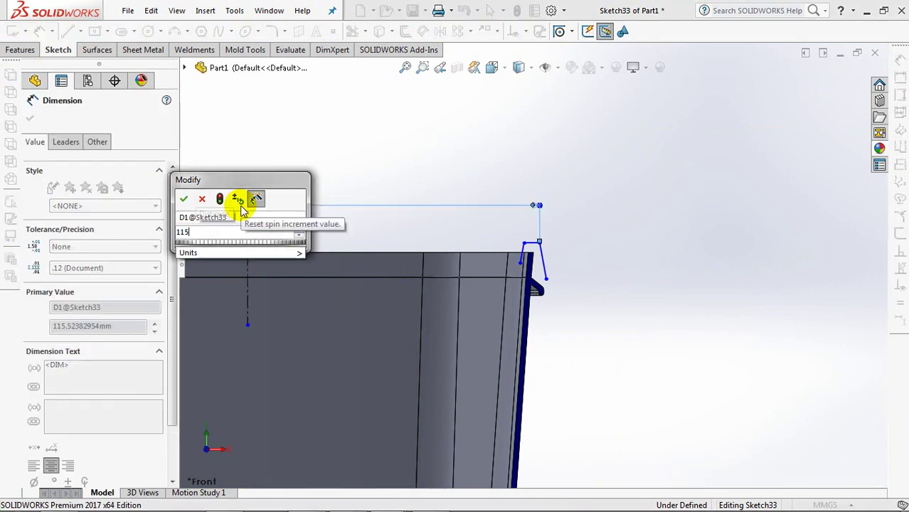
click(185, 204)
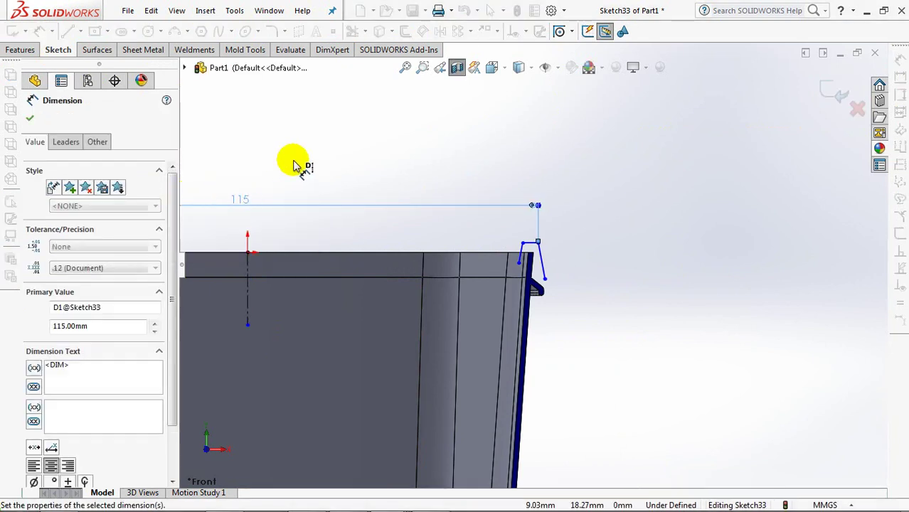
Turn off the section view and dimension the top line 3.50 wide and 1.50 high
click(423, 70)
drag(492, 225, 561, 304)
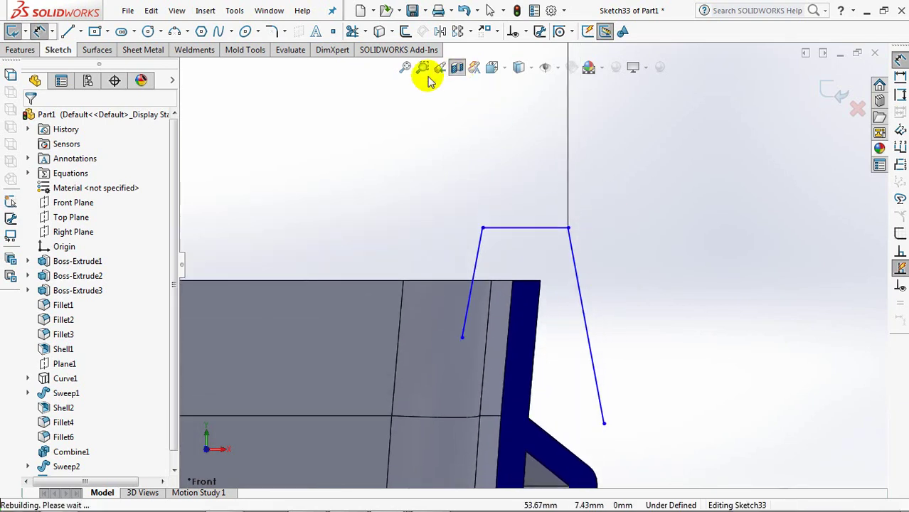
click(456, 67)
click(540, 230)
click(528, 196)
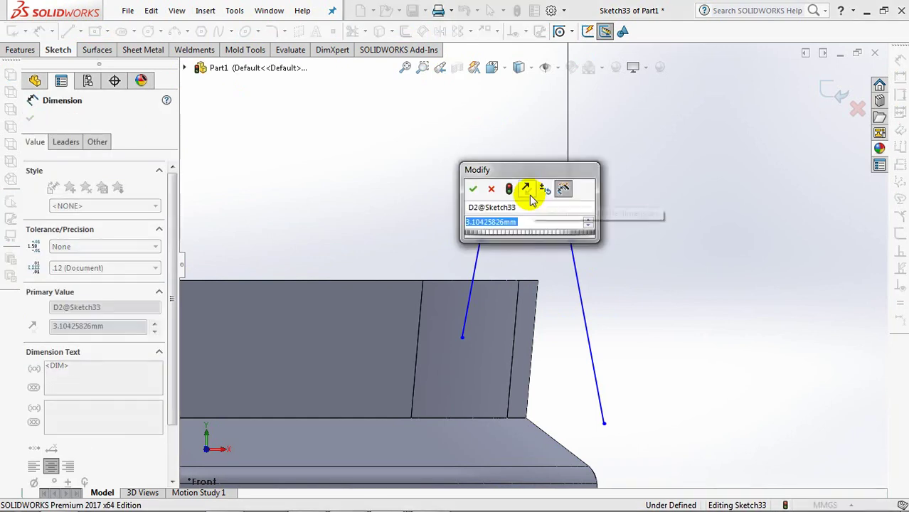
click(473, 189)
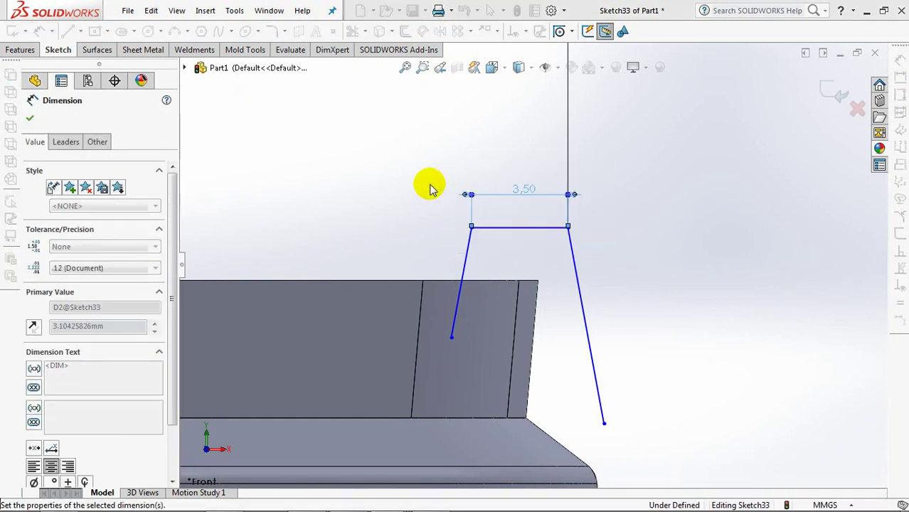
click(545, 228)
click(615, 261)
text(1.5)
click(558, 251)
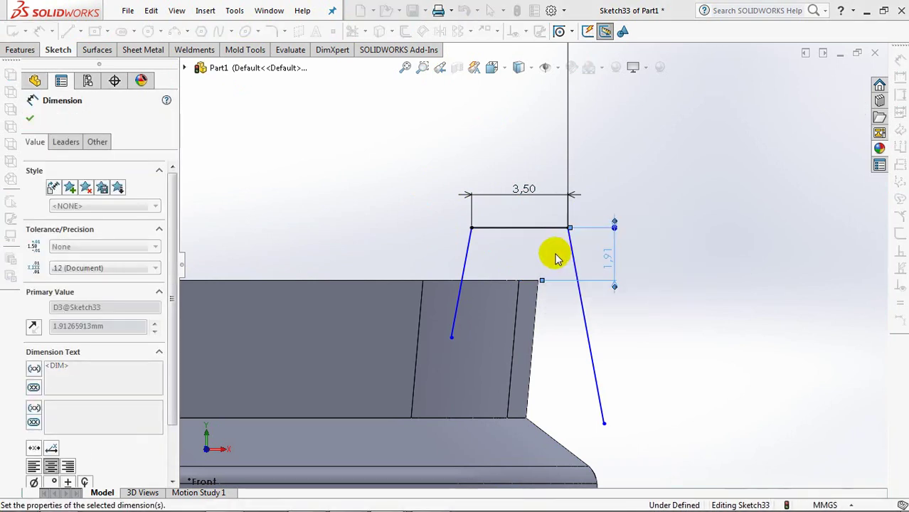
Dimension the left leg's depth below the top line as 3.50
click(452, 351)
click(484, 246)
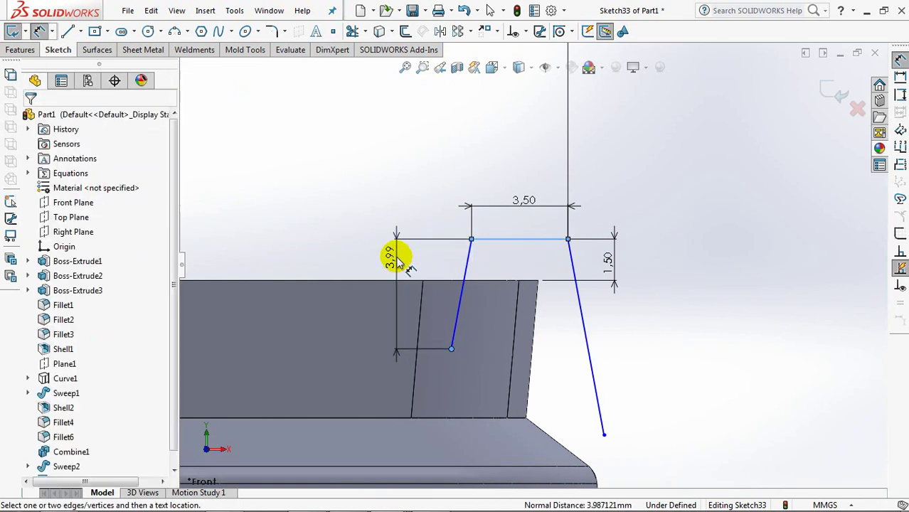
click(399, 259)
text(3,5)
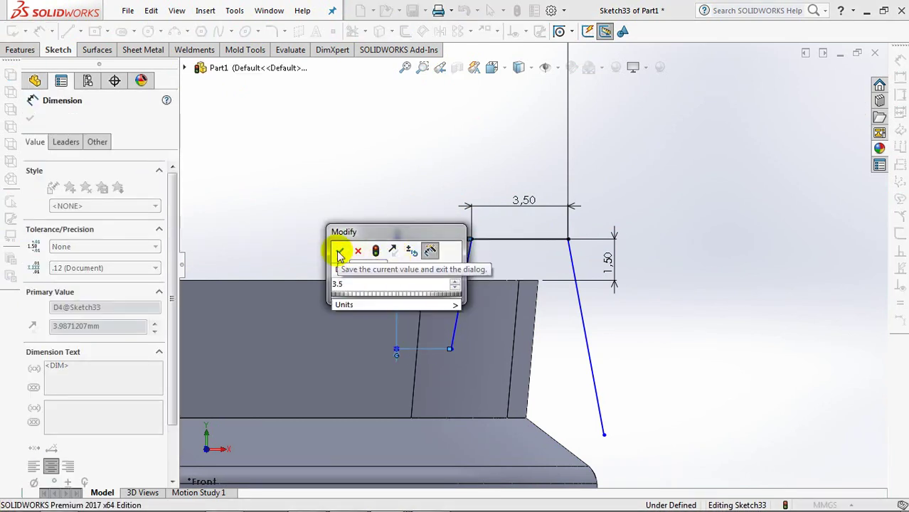
click(340, 250)
click(345, 196)
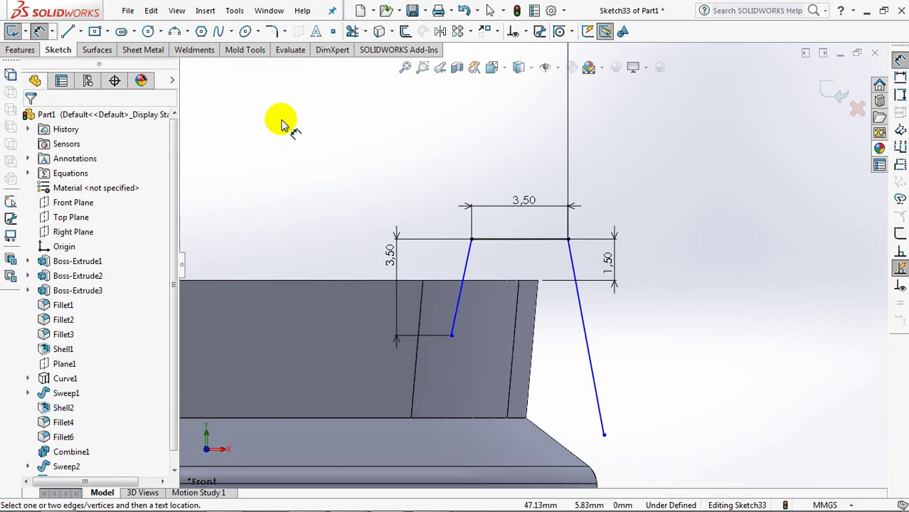
Draw a vertical centerline up from the left leg's lower end
click(78, 32)
click(100, 61)
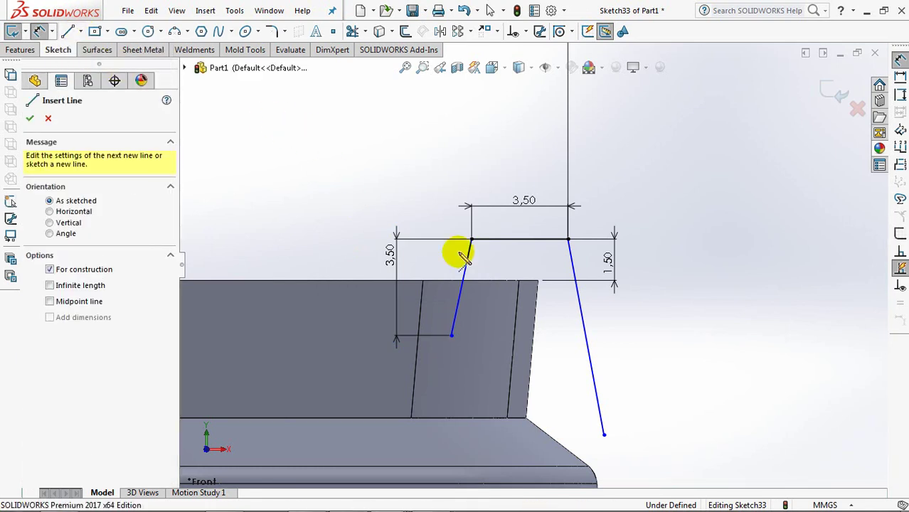
click(453, 337)
click(451, 256)
right_click(453, 258)
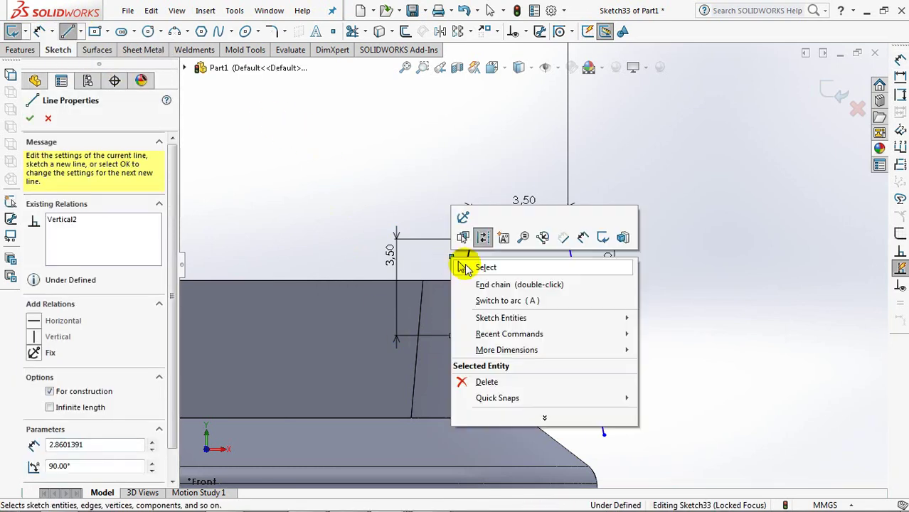
click(466, 268)
Set the left leg's angle to the vertical centerline at 3.50°
click(454, 275)
click(463, 265)
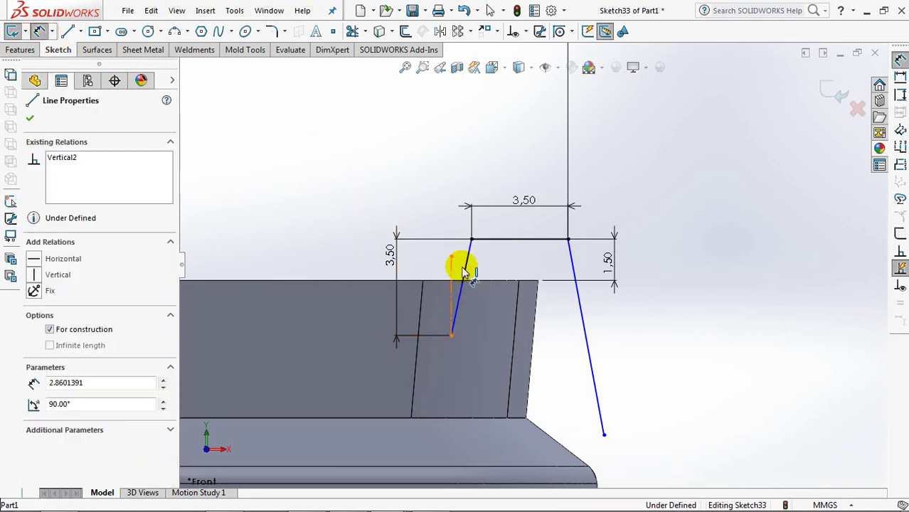
click(463, 183)
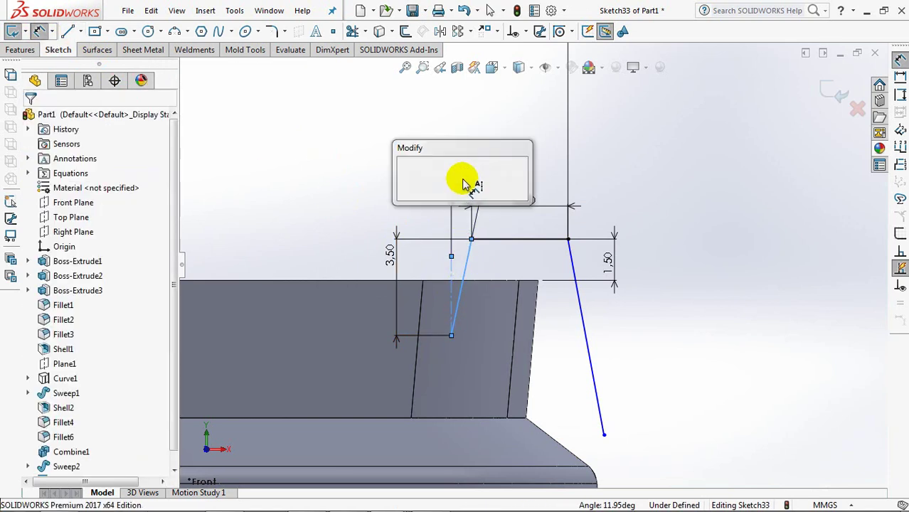
text(3.5)
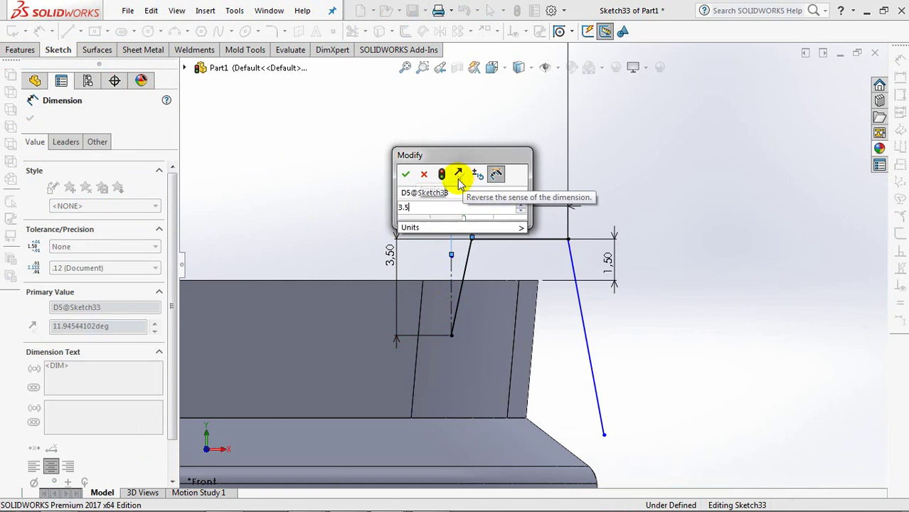
click(406, 174)
click(371, 168)
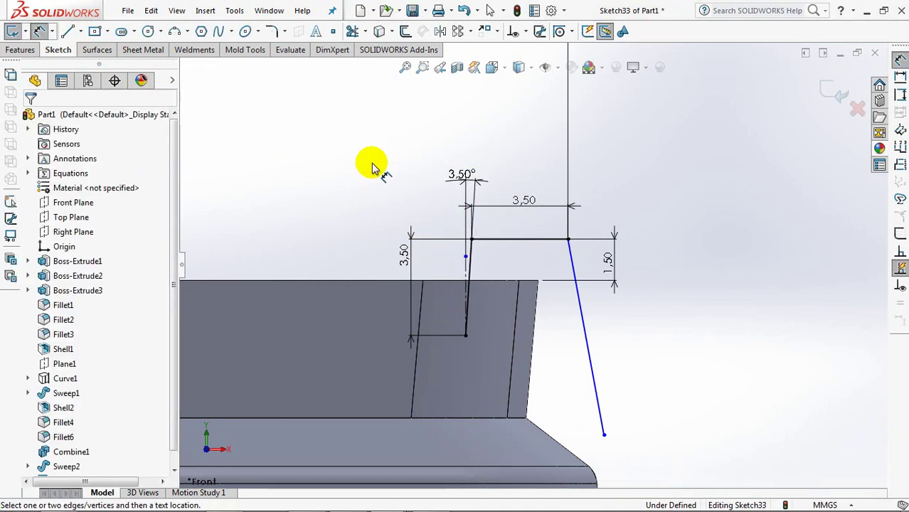
Dimension the right leg's vertical height from the top line as 7
click(552, 240)
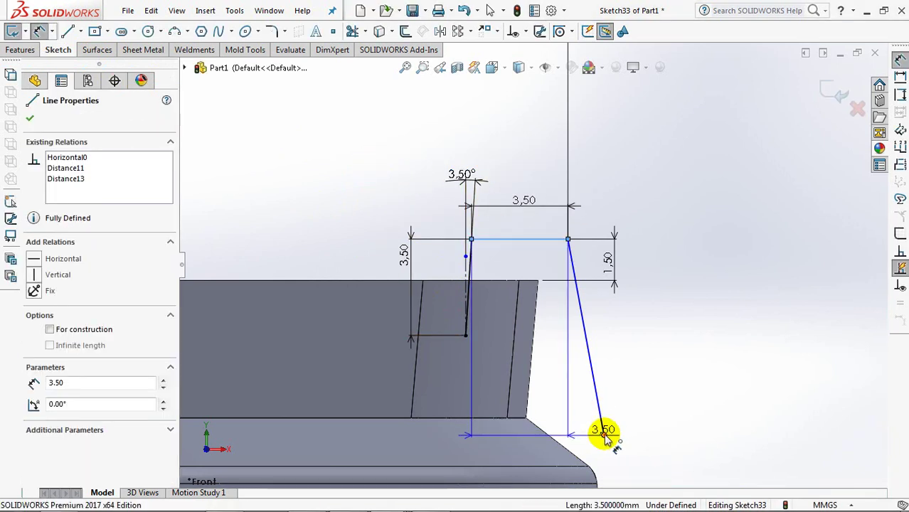
click(605, 434)
click(686, 345)
text(7)
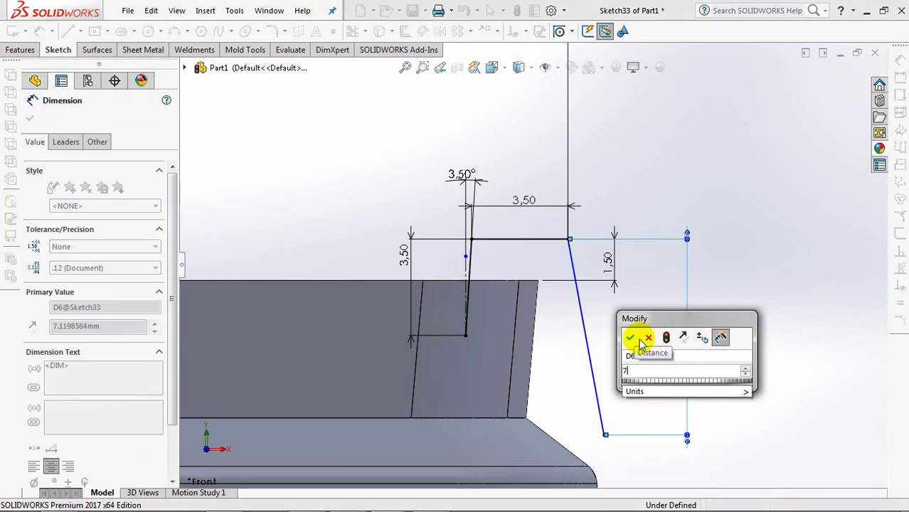
click(631, 338)
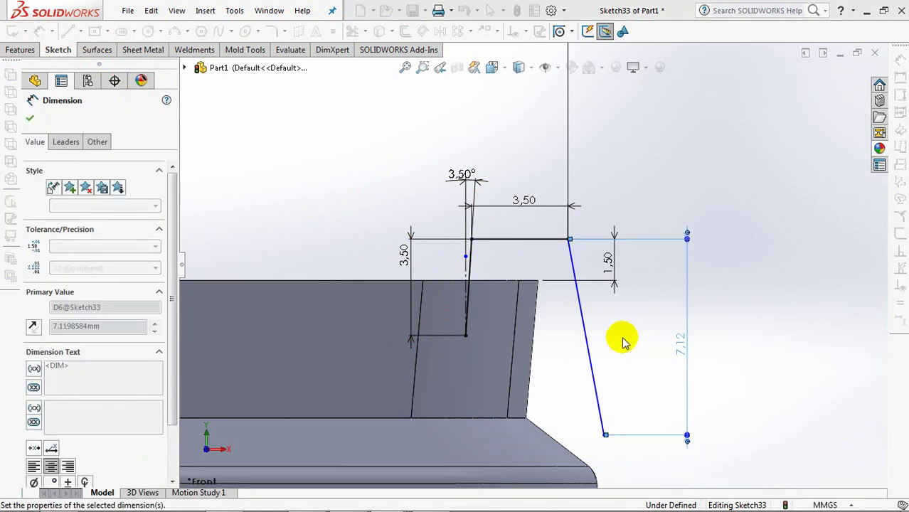
click(30, 118)
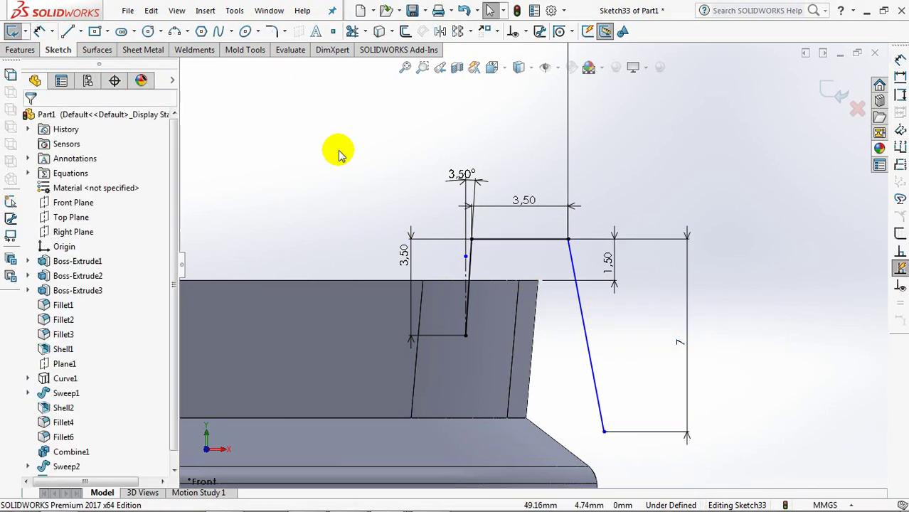
Convert the container's outer side edge into the sketch as construction geometry
click(539, 340)
click(379, 31)
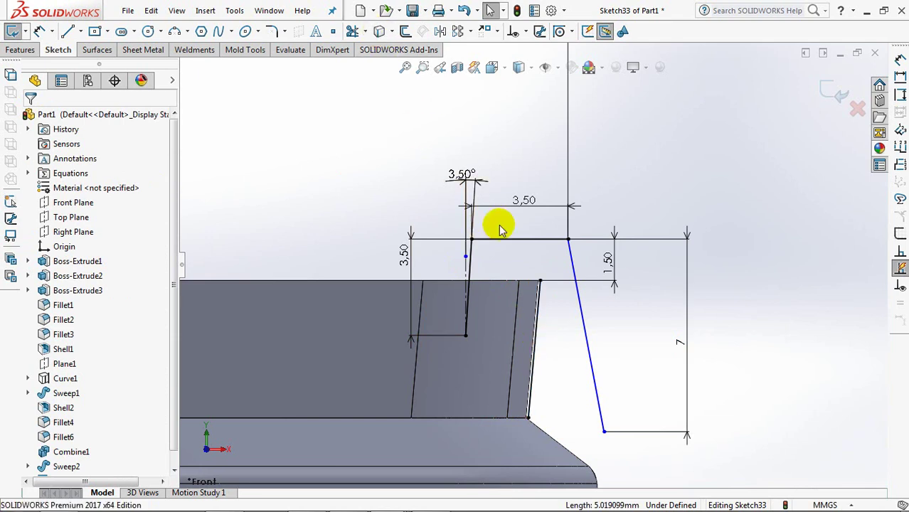
click(538, 326)
click(582, 287)
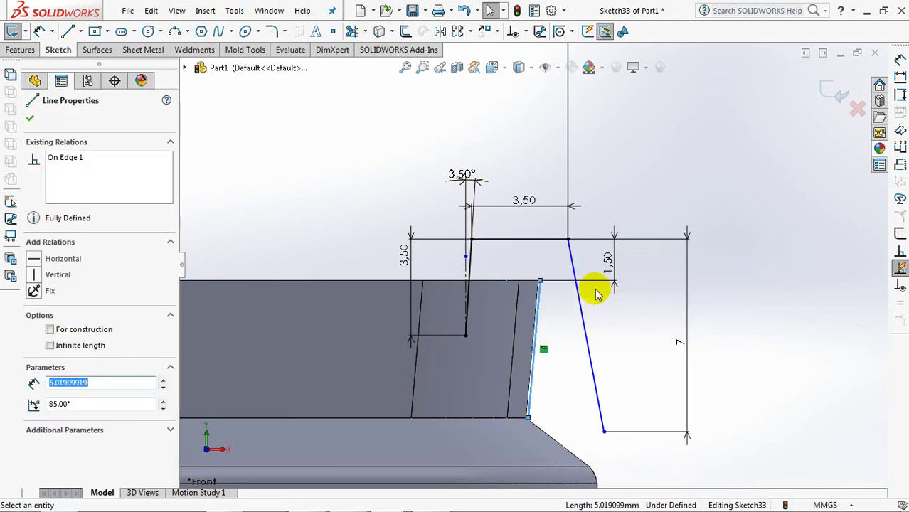
click(496, 163)
Offset the right slanted leg 0.80 inward and reposition its dimension
click(406, 31)
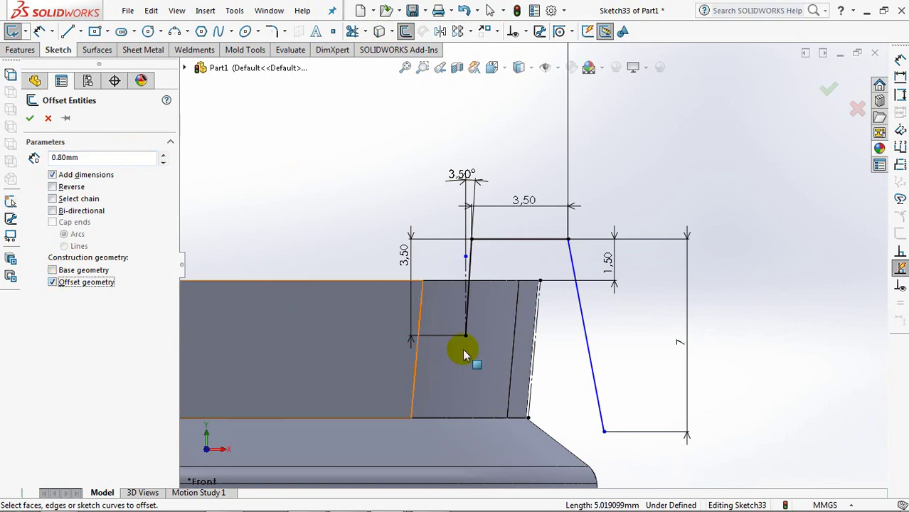
click(589, 348)
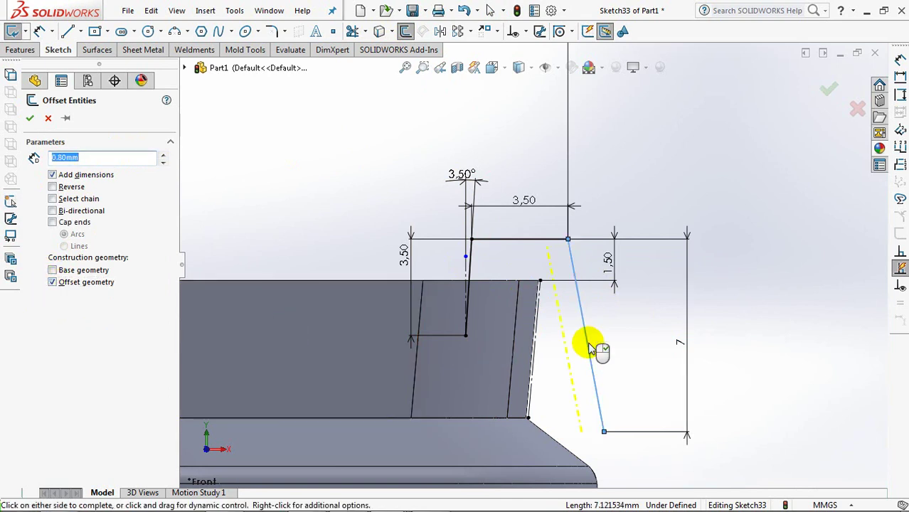
click(590, 348)
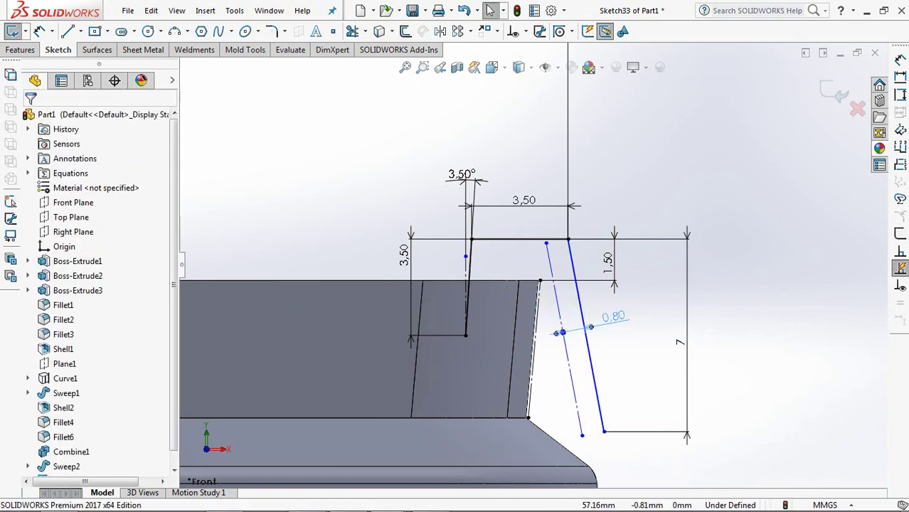
click(613, 316)
drag(614, 315, 538, 267)
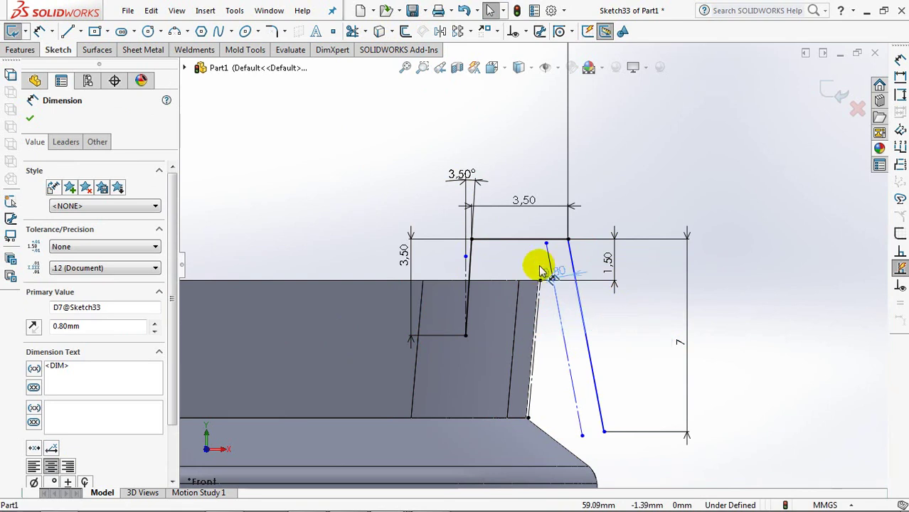
click(637, 329)
Draw a short centerline beside the offset line
click(80, 31)
click(142, 62)
drag(560, 304, 542, 342)
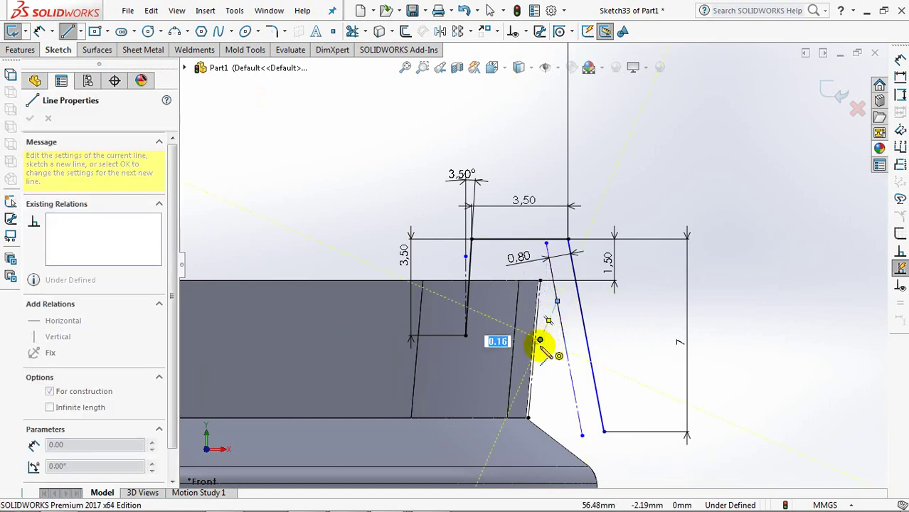
Finish the construction arc and add a Tangent relation between it and the adjacent line
click(573, 386)
right_click(575, 303)
click(609, 350)
click(572, 355)
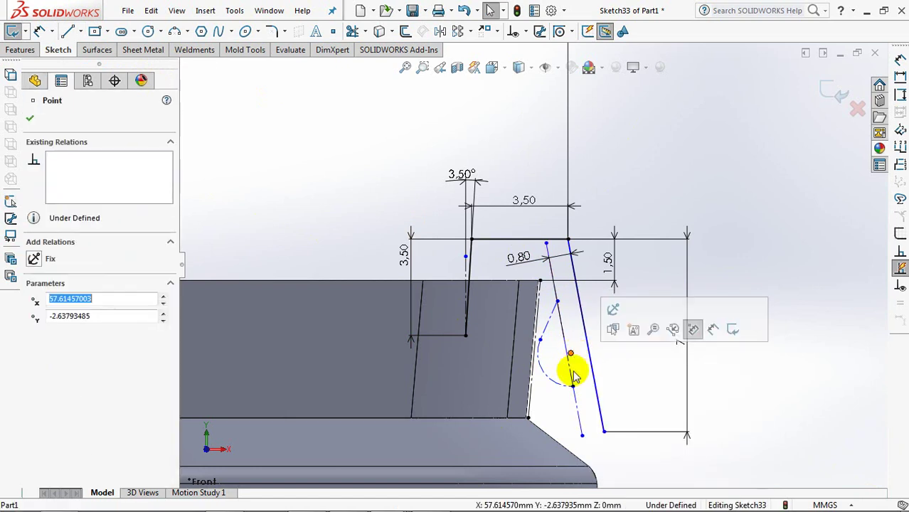
click(568, 360)
ctrl+click(570, 354)
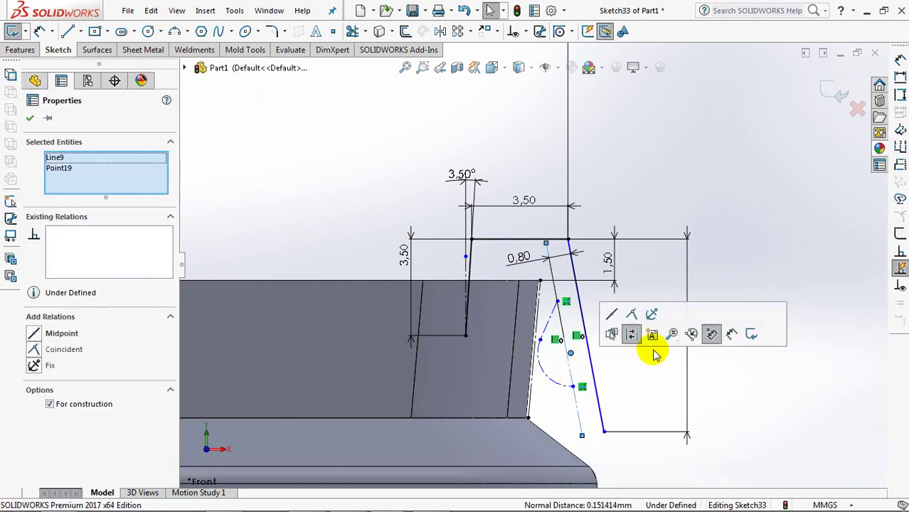
click(546, 379)
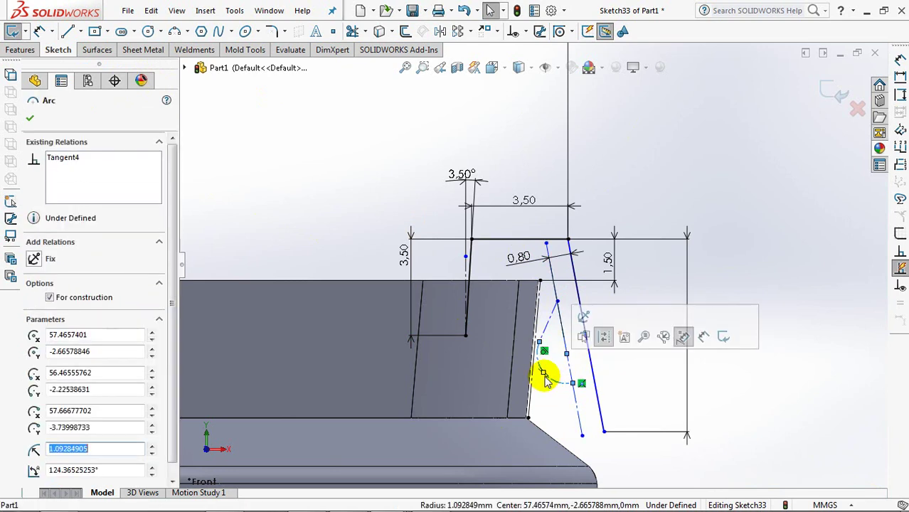
click(535, 384)
ctrl+click(533, 380)
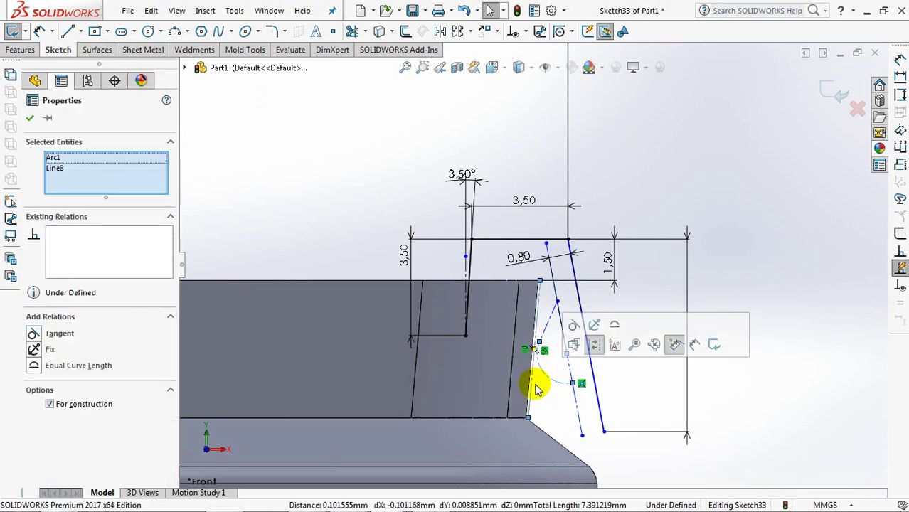
click(575, 326)
click(29, 118)
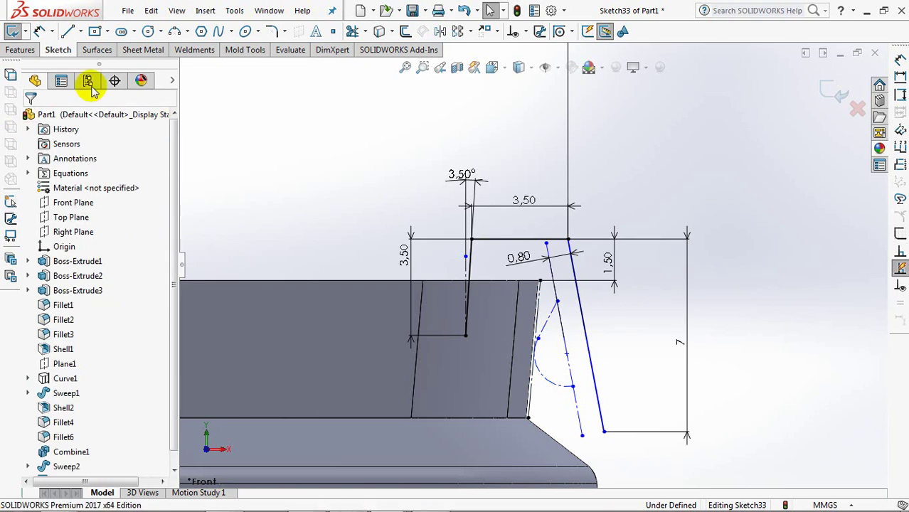
Dimension the arc radius as R1
click(552, 388)
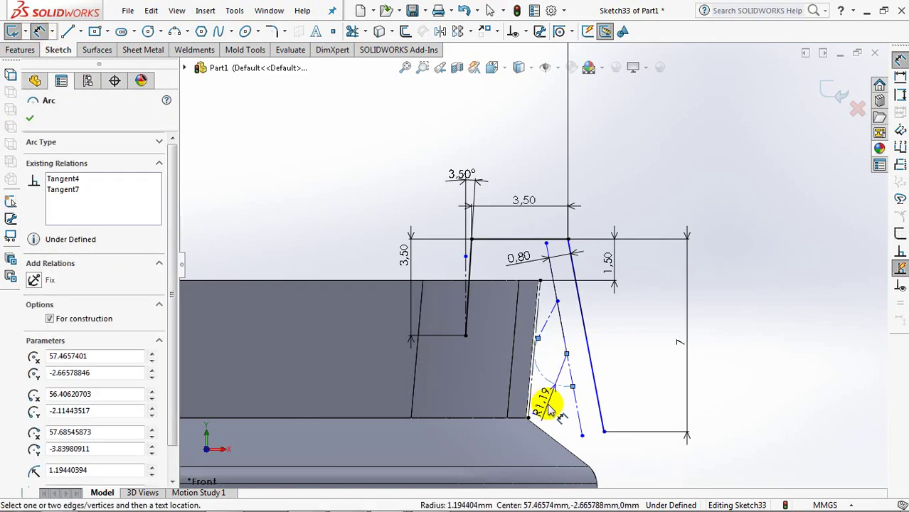
click(548, 410)
click(491, 397)
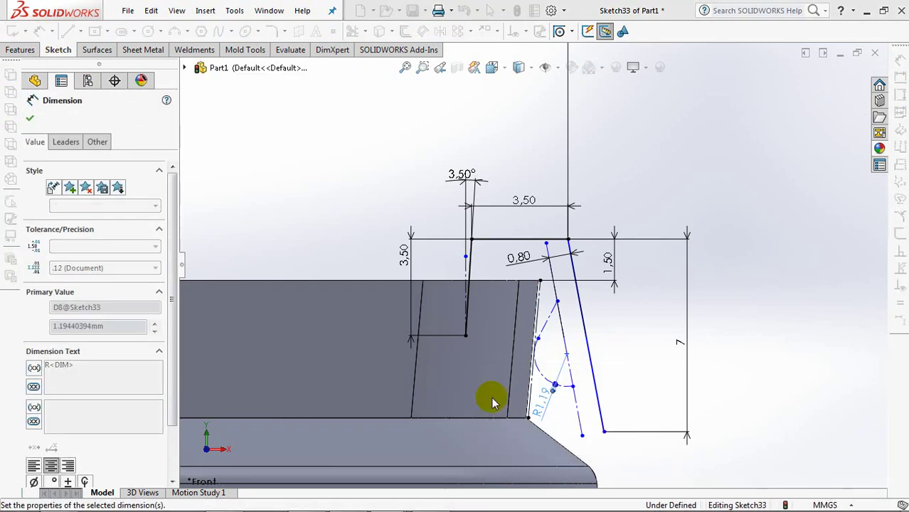
click(620, 369)
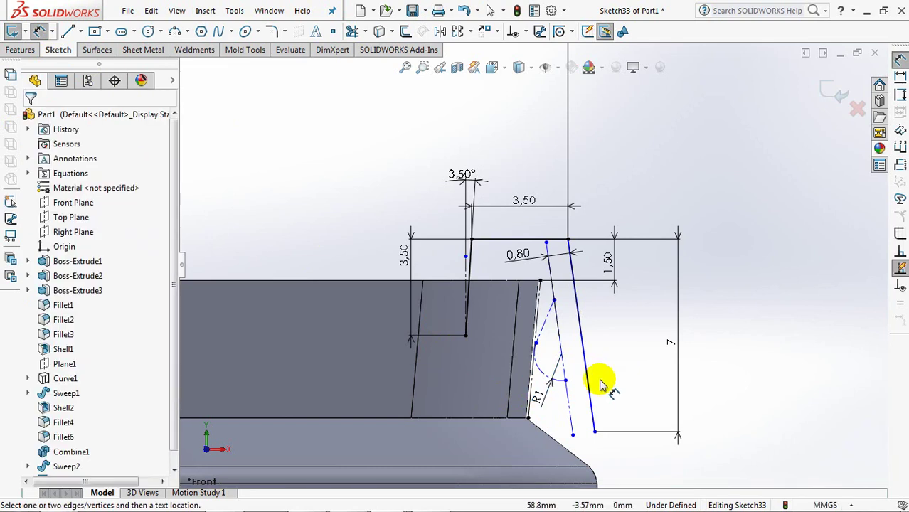
Add a 1 mm distance and a 2.70 mm vertical dimension to the profile
click(565, 381)
click(595, 432)
click(630, 415)
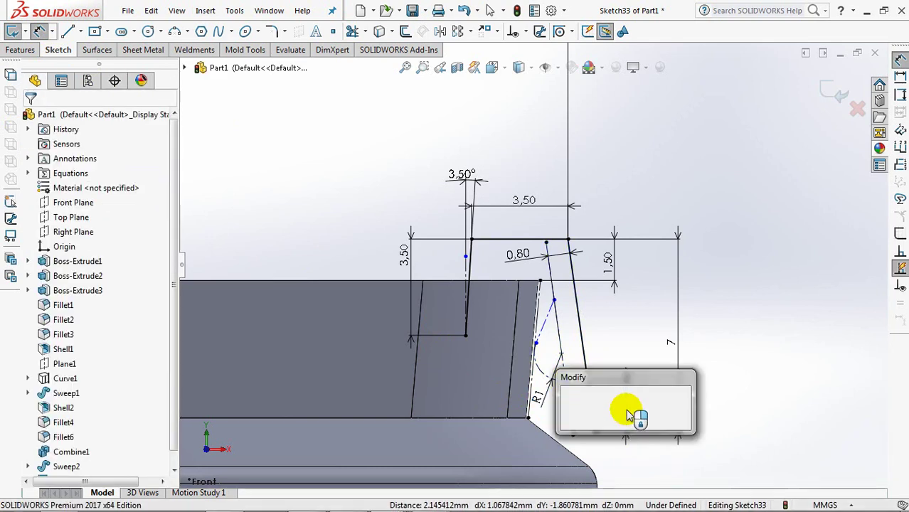
click(570, 404)
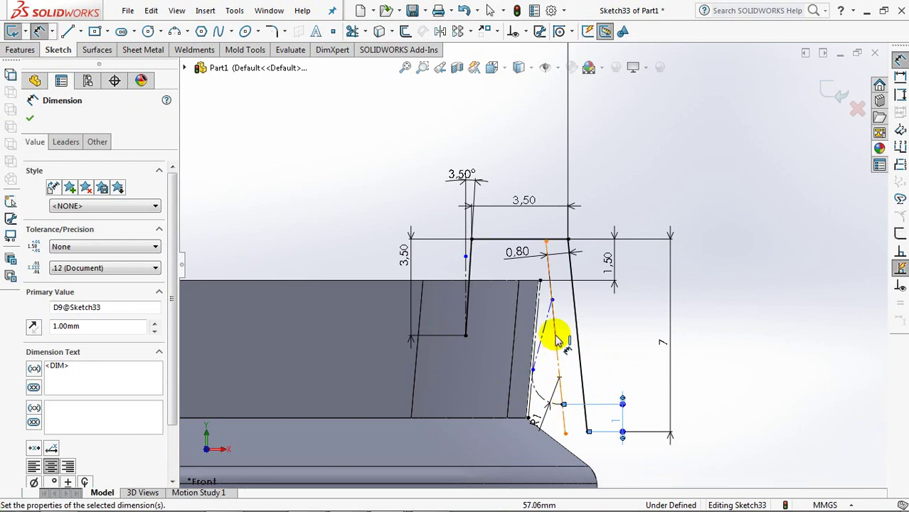
click(552, 300)
click(562, 404)
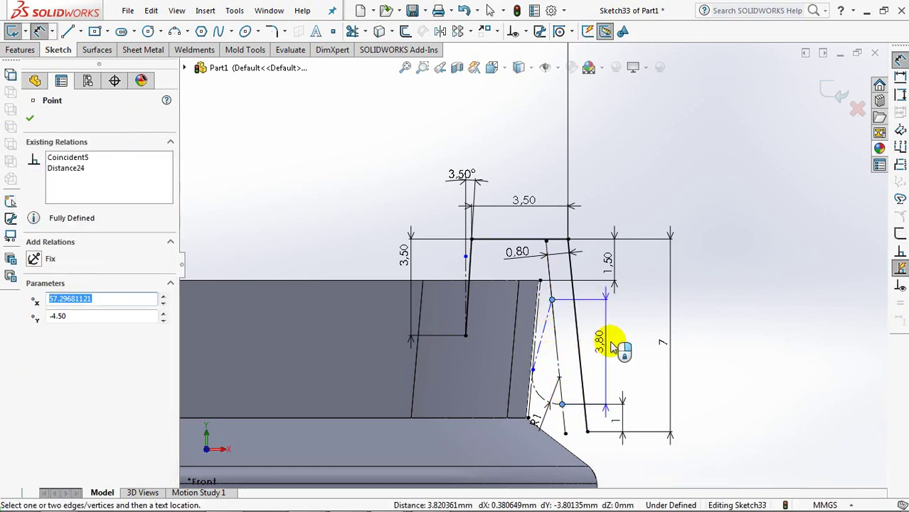
click(619, 349)
text(2.7)
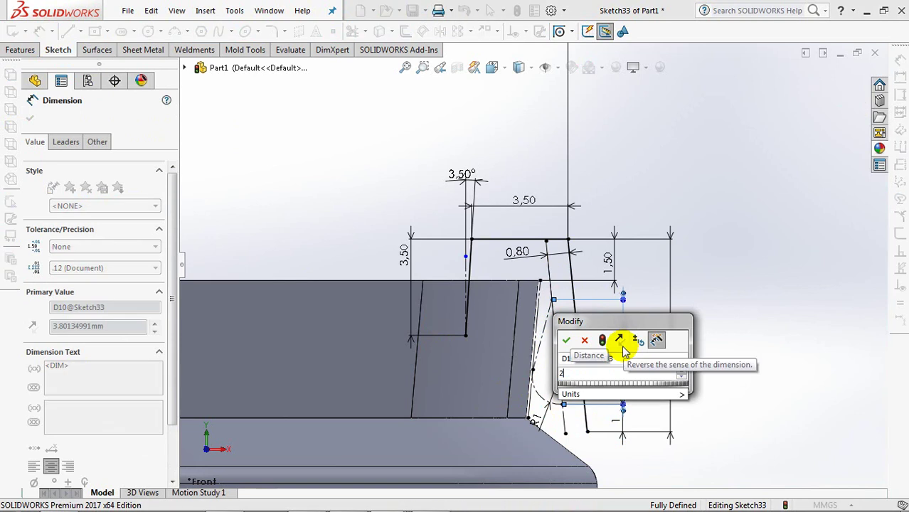
click(566, 340)
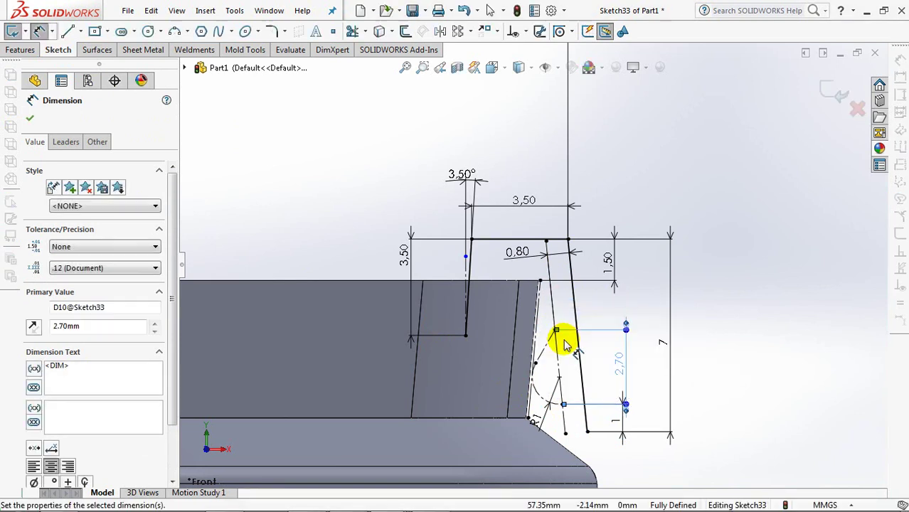
click(627, 306)
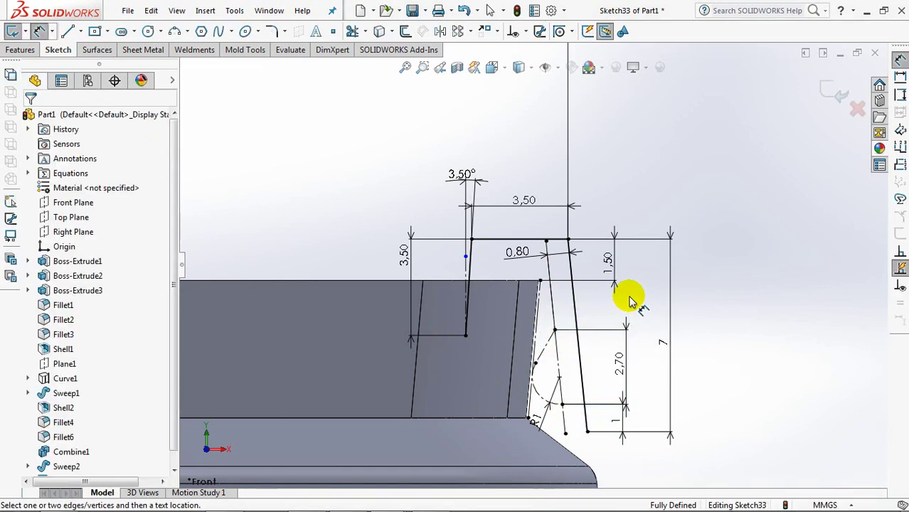
Check the 2.70 dimension and exit the fully defined Sketch33
click(619, 367)
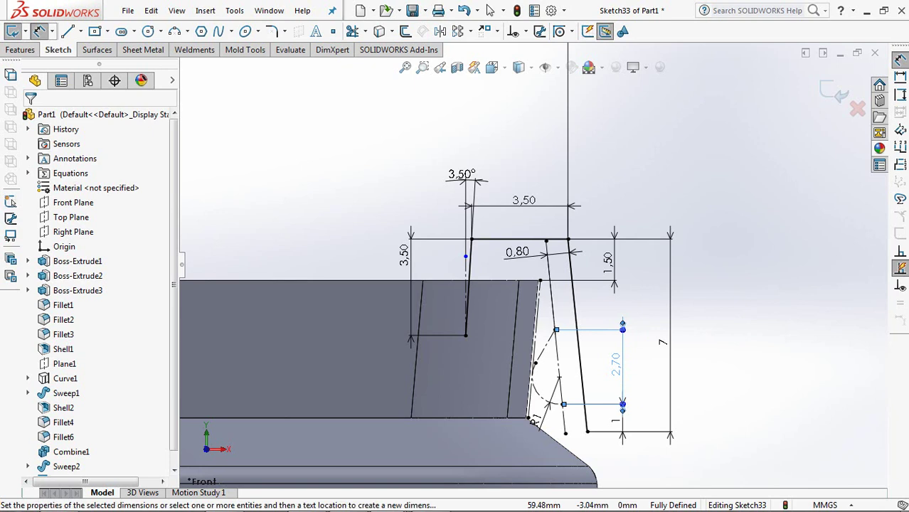
click(640, 309)
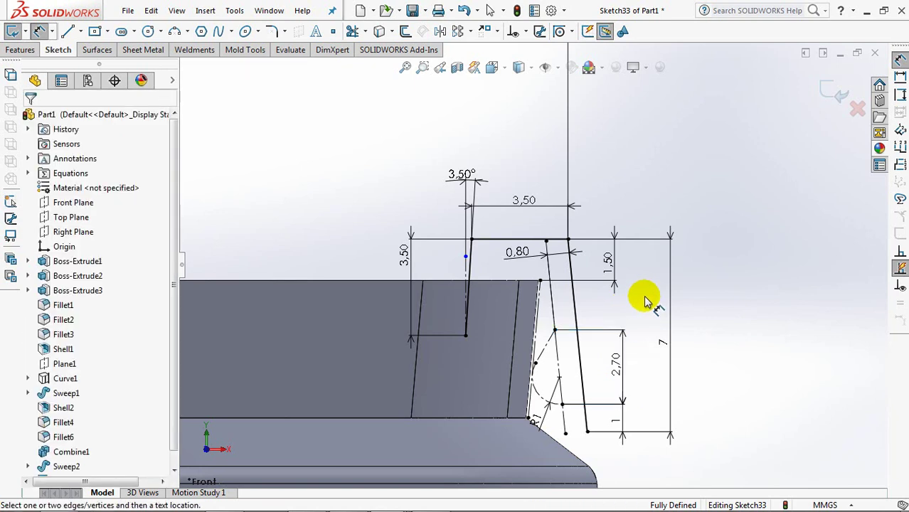
click(831, 90)
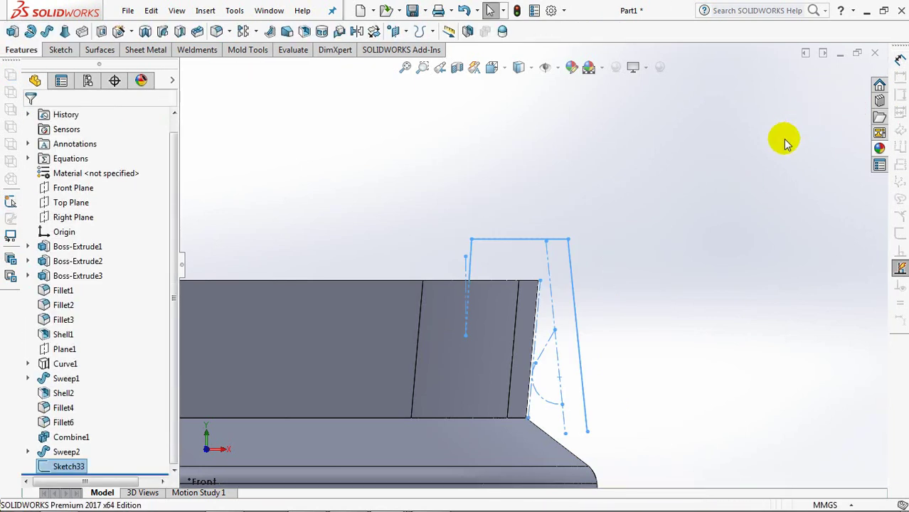
In isometric view, start a Swept Surface with Sketch33 as the profile
key(ctrl+7)
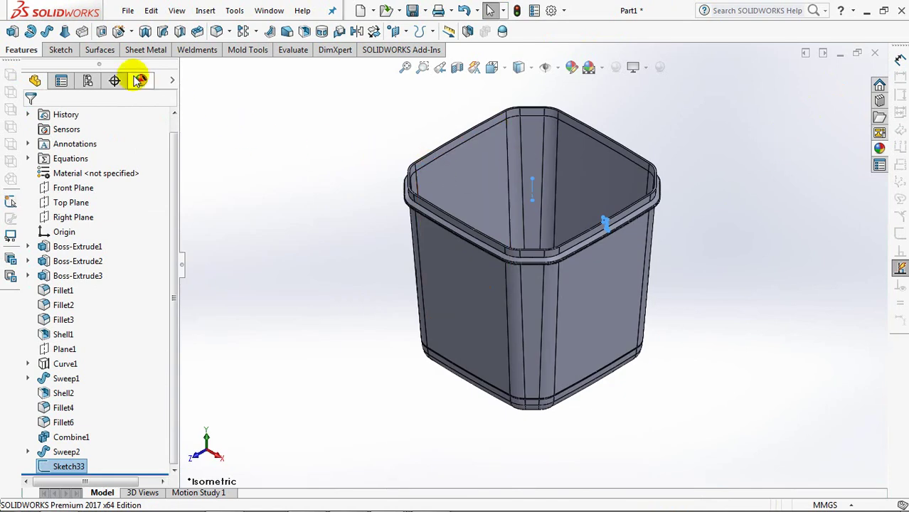
click(100, 53)
click(47, 32)
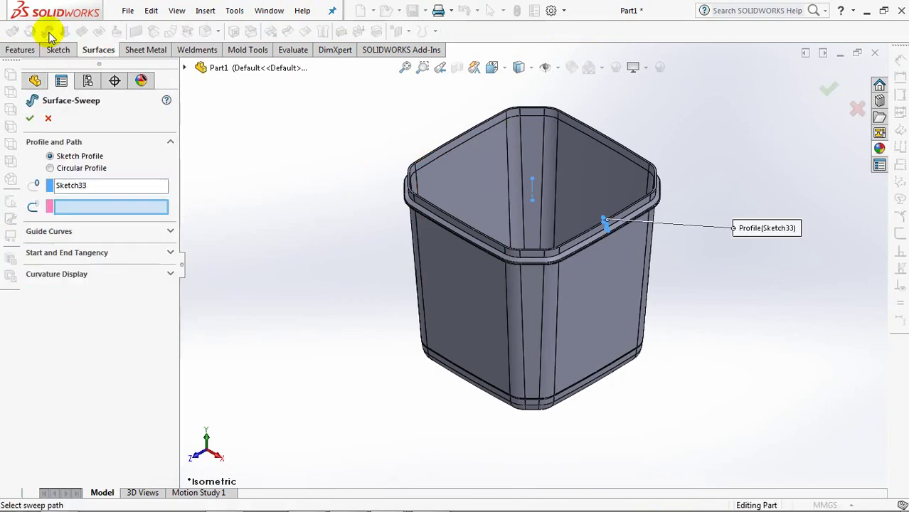
right_click(116, 208)
click(152, 228)
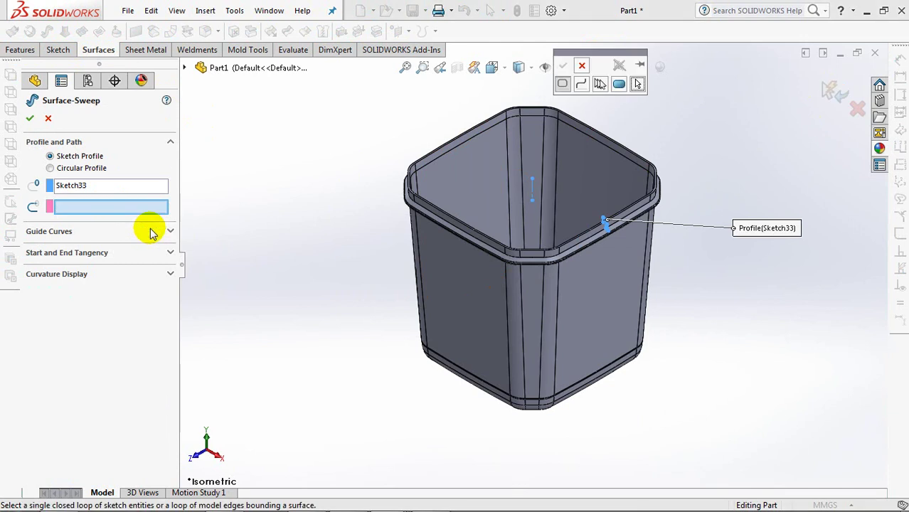
Use the container's closed top rim edge loop as the sweep path and create the surface
click(600, 84)
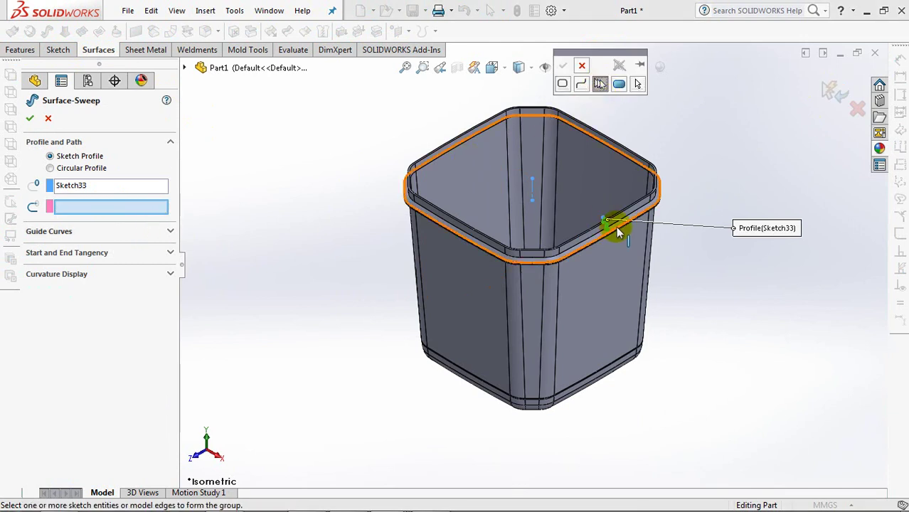
scroll(616, 227, down, 2)
scroll(619, 173, down, 2)
scroll(614, 242, down, 2)
scroll(573, 264, down, 2)
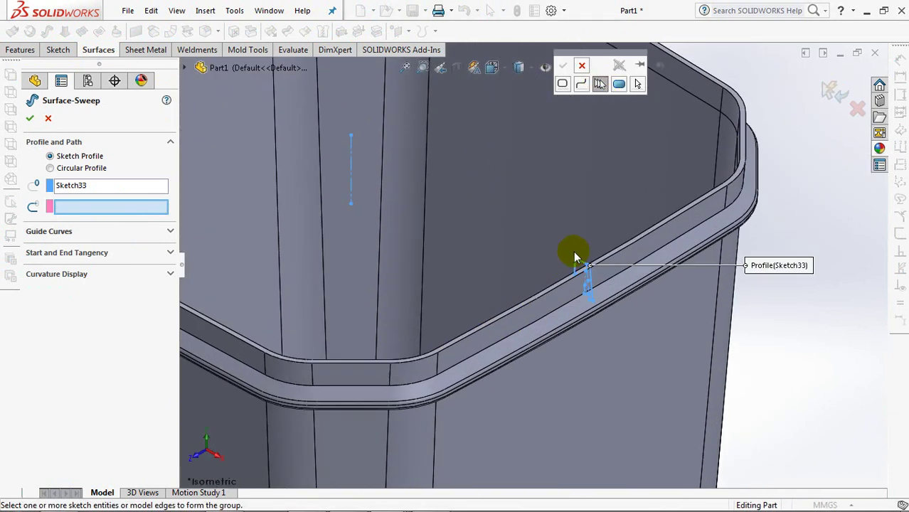
click(567, 285)
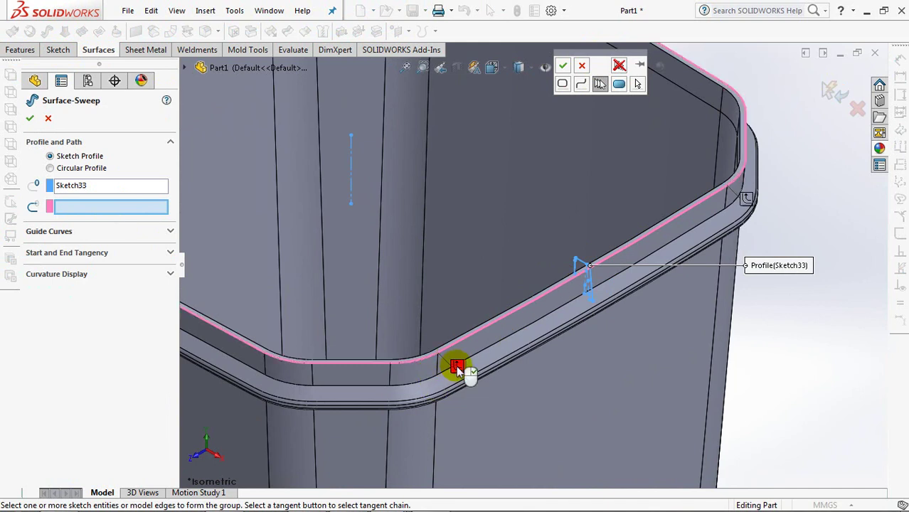
click(562, 66)
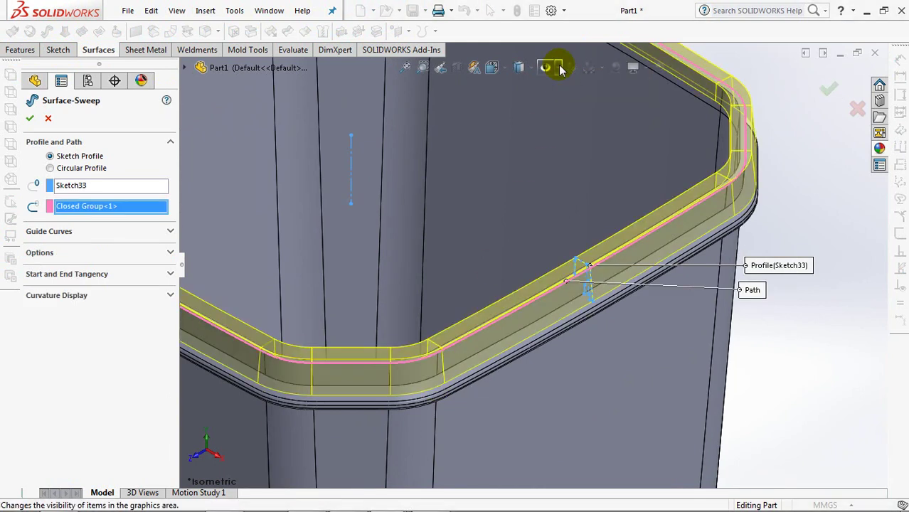
click(122, 255)
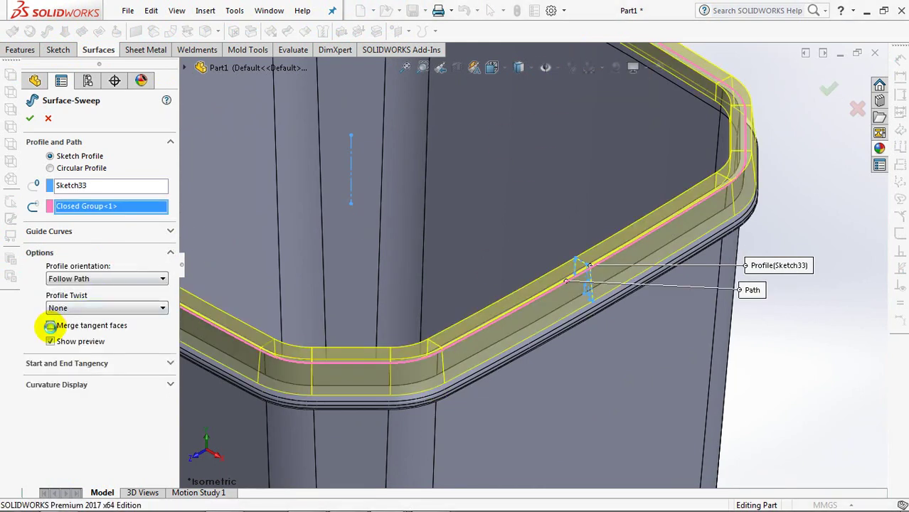
click(31, 119)
drag(491, 219, 495, 254)
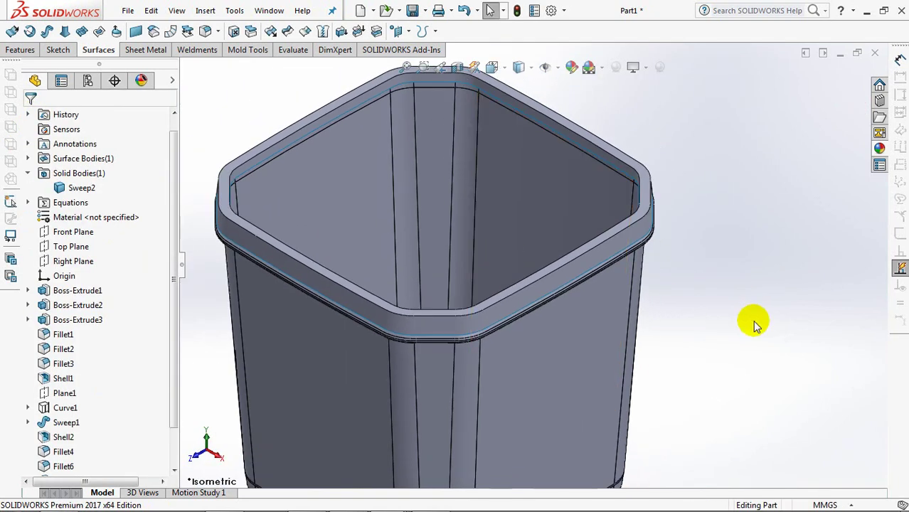
Inspect a Front Plane section of the container, then return to the uncut isometric view
click(459, 66)
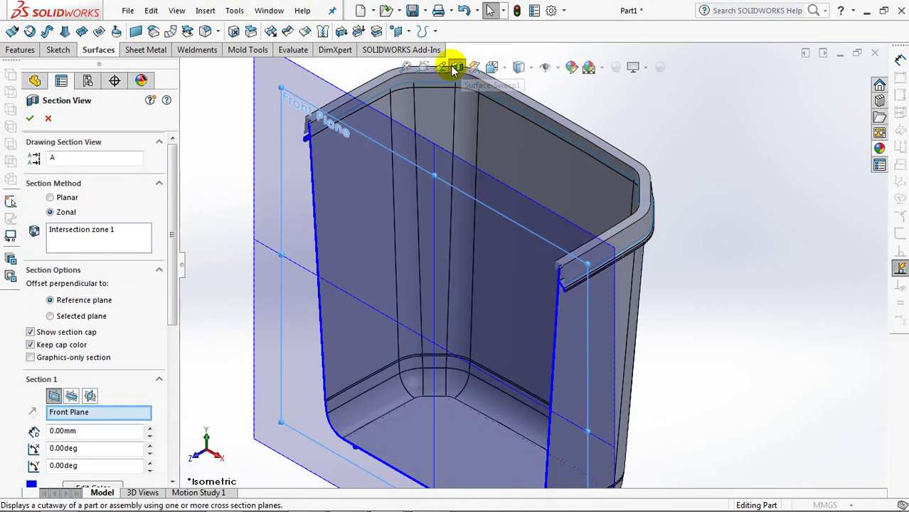
mouse_move(558, 261)
middle_down()
mouse_move(575, 232)
mouse_move(575, 311)
mouse_move(602, 194)
mouse_move(578, 274)
mouse_move(576, 331)
mouse_move(489, 313)
middle_up()
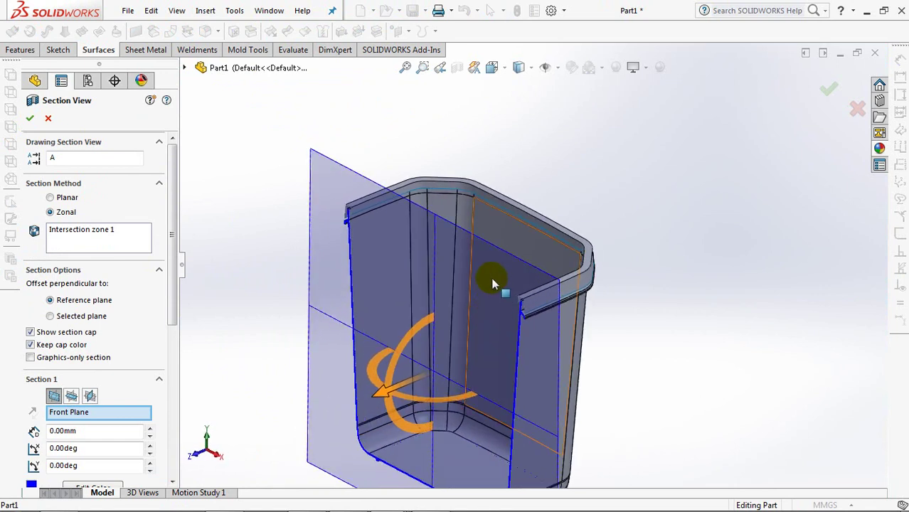
click(30, 118)
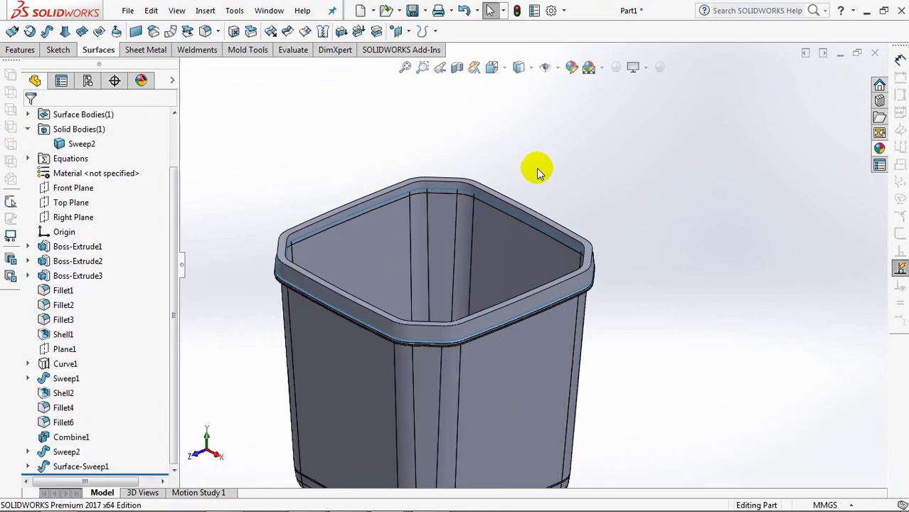
key(ctrl+7)
Hide the container body and zoom to fit the remaining swept rim band
click(474, 290)
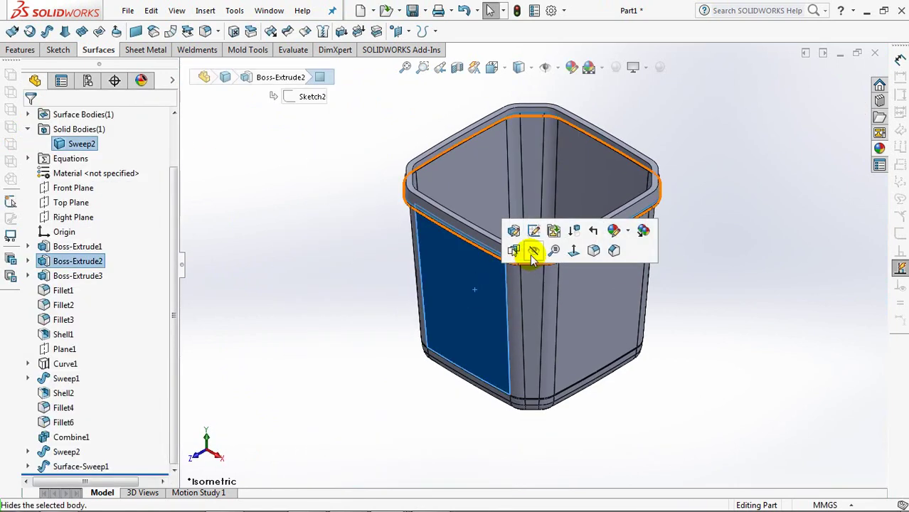
click(524, 250)
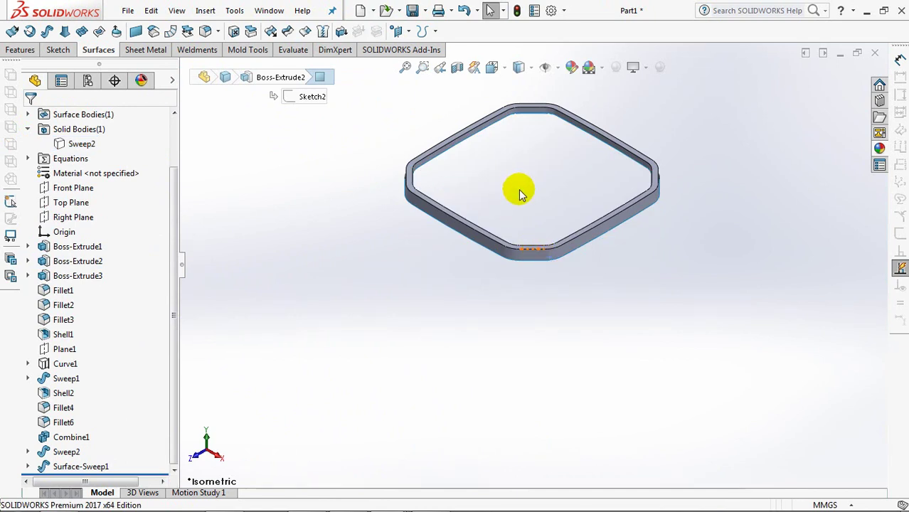
key(f)
mouse_move(330, 162)
middle_down()
mouse_move(487, 148)
mouse_move(488, 140)
middle_up()
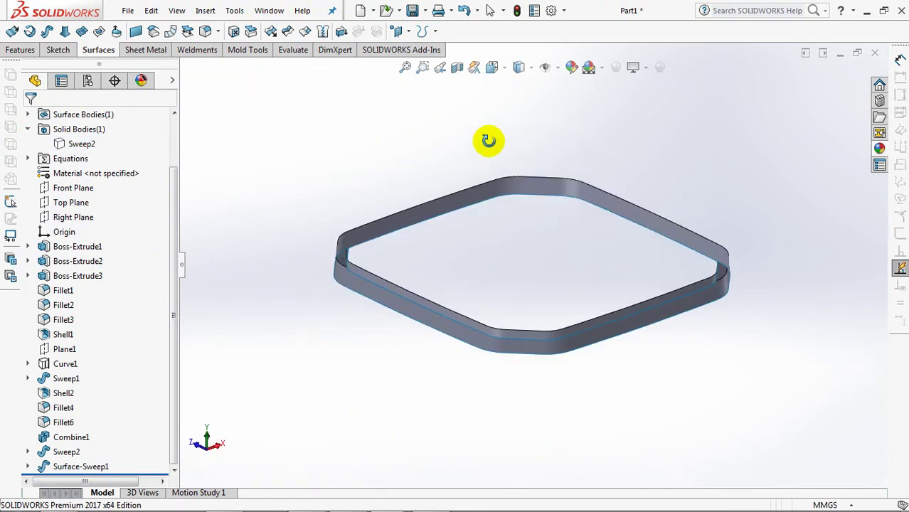
Create a planar surface bounded by the rim's two edge loops
click(136, 33)
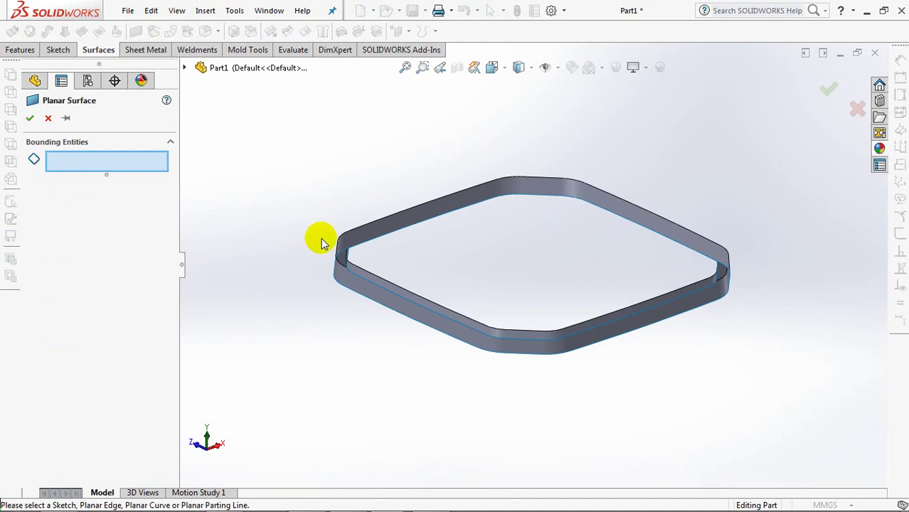
click(365, 282)
click(364, 300)
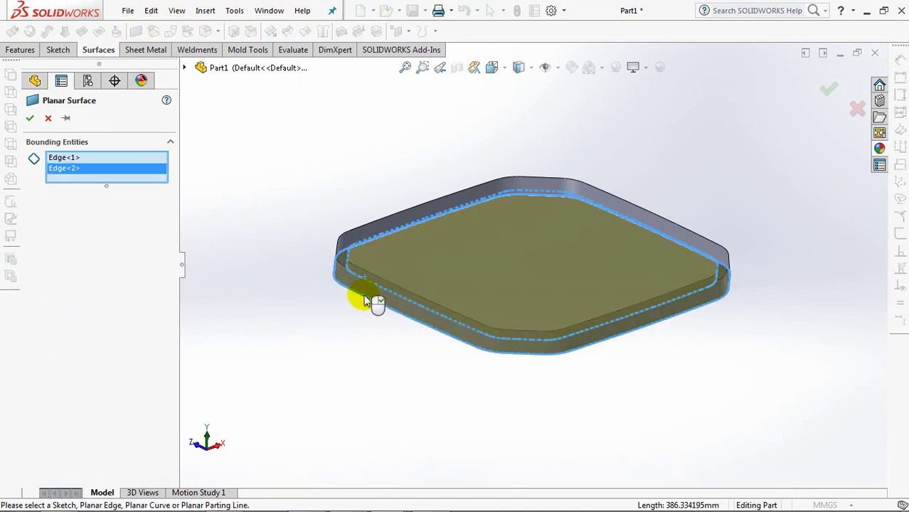
right_click(364, 301)
mouse_move(335, 207)
middle_down()
mouse_move(315, 266)
mouse_move(292, 228)
middle_up()
Check the new planar surface with a section view, then return to isometric
click(457, 67)
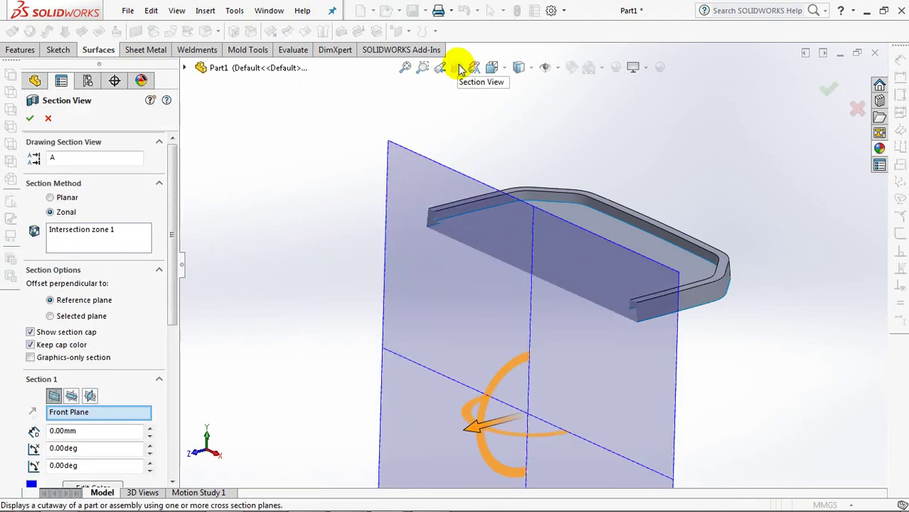
scroll(650, 306, down, 5)
scroll(670, 234, down, 2)
click(839, 92)
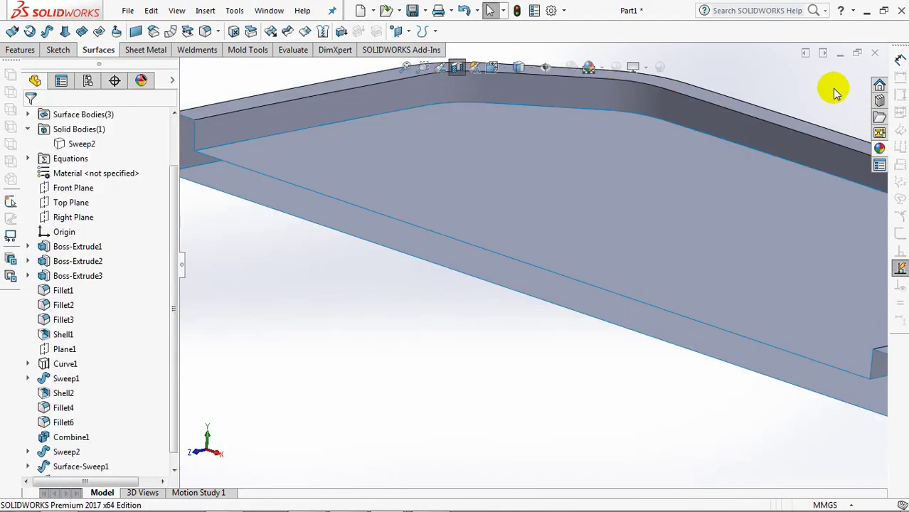
scroll(658, 181, up, 3)
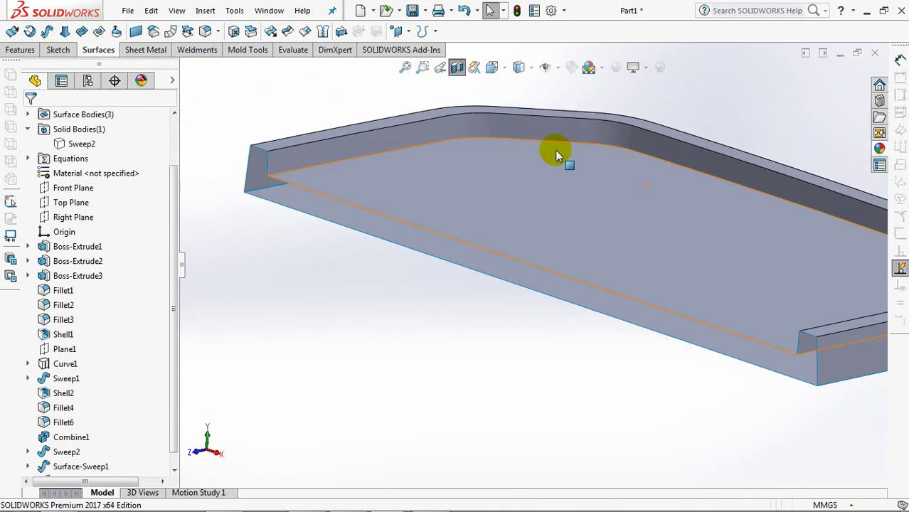
scroll(530, 146, down, 2)
key(ctrl+7)
Knit both Surface-Plane1 faces and Surface-Sweep1 into a solid with Create solid checked
click(322, 31)
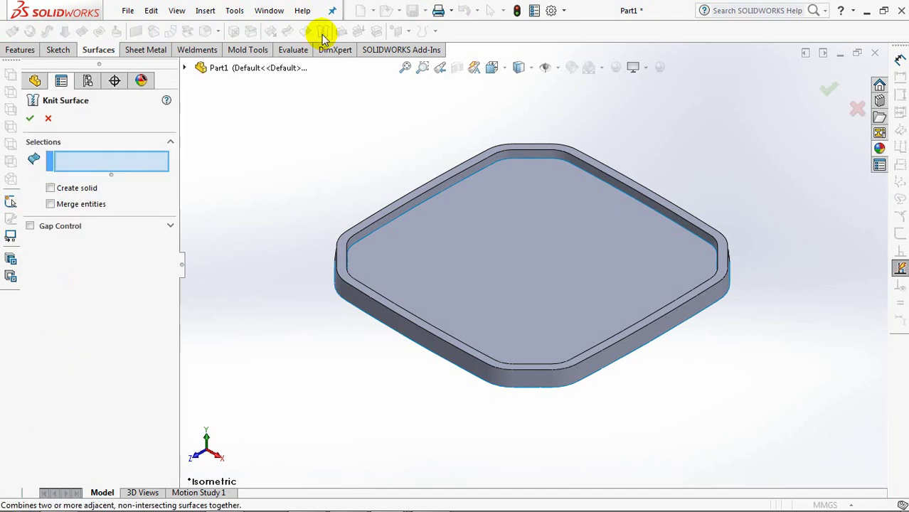
click(423, 269)
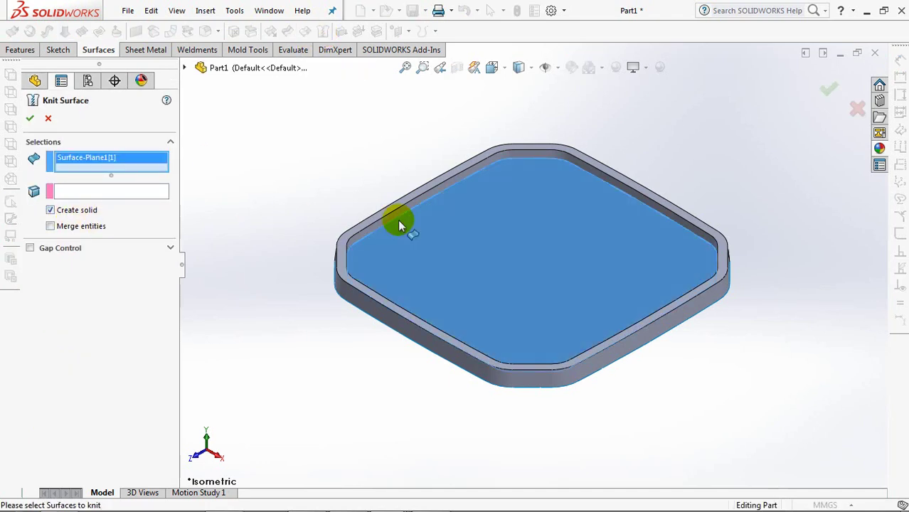
click(422, 274)
mouse_move(422, 274)
middle_down()
mouse_move(424, 143)
mouse_move(443, 268)
middle_up()
click(444, 267)
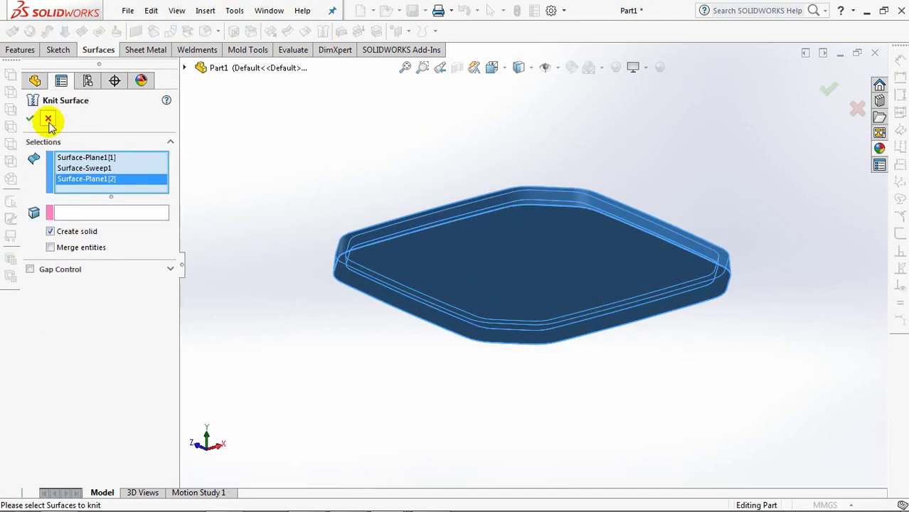
click(28, 121)
mouse_move(350, 158)
middle_down()
mouse_move(324, 268)
mouse_move(285, 163)
middle_up()
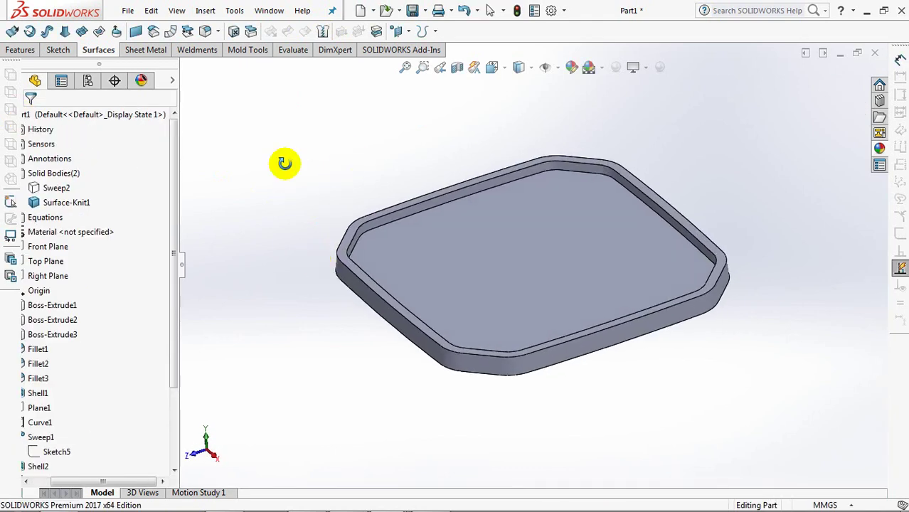
Add a full round fillet across the rim's inner side, top centre and outer side faces
click(205, 31)
click(387, 219)
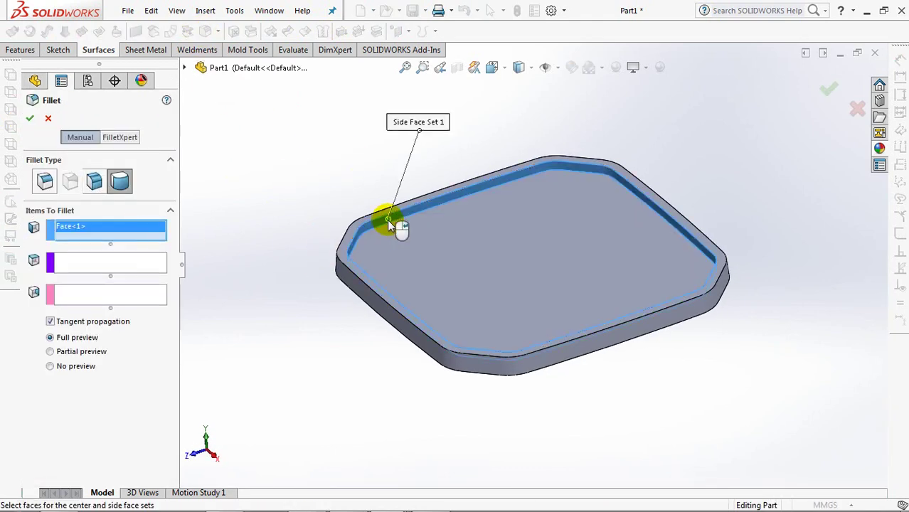
click(142, 260)
click(359, 226)
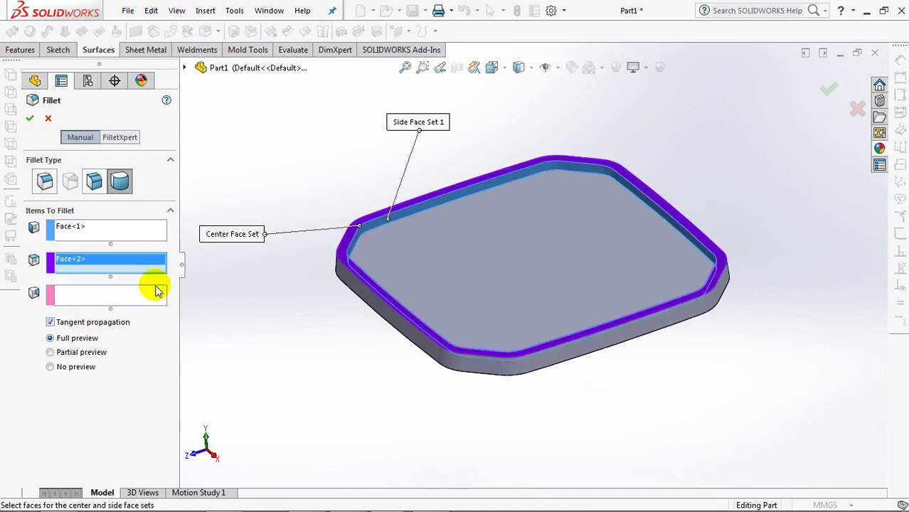
click(158, 290)
click(379, 308)
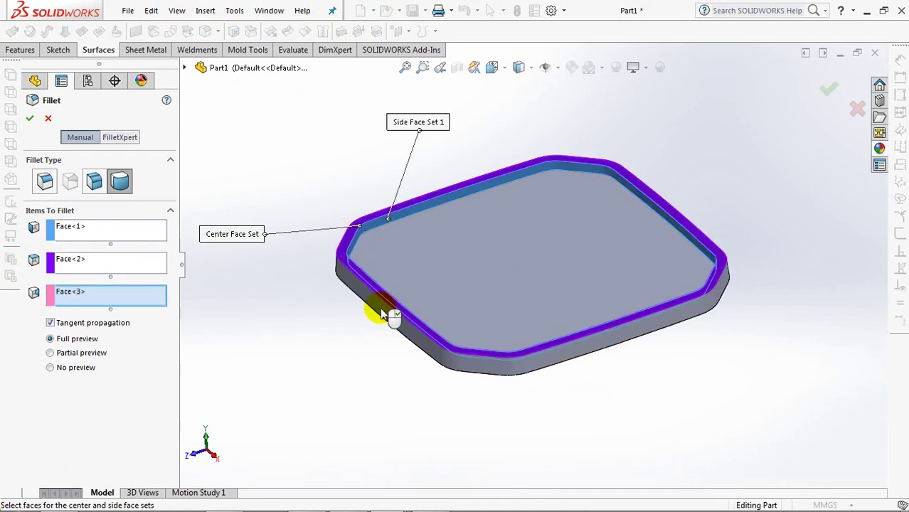
click(30, 118)
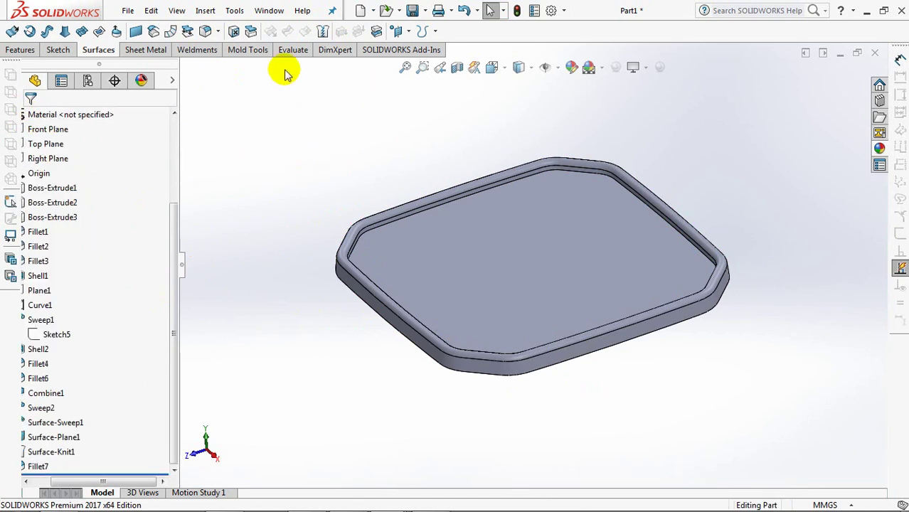
Shell the lid to 0.8 mm walls with its bottom face removed
click(304, 32)
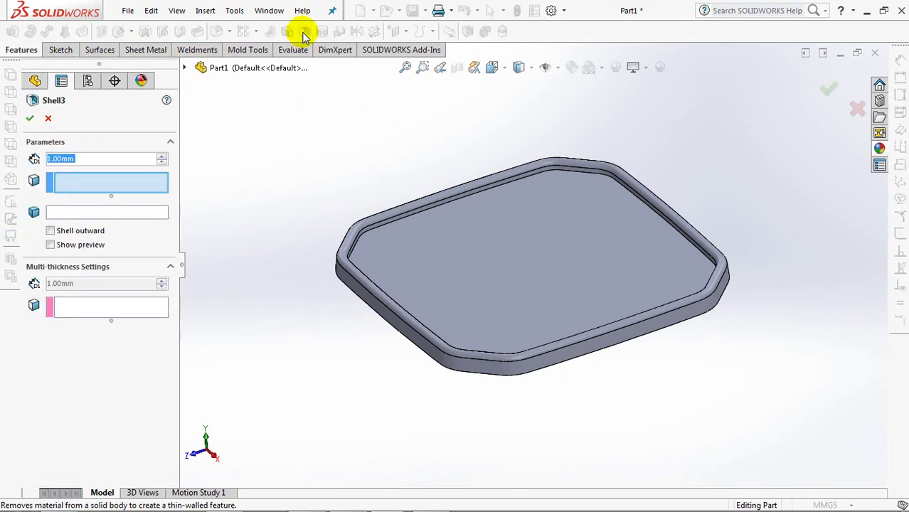
double_click(100, 158)
text(0.8)
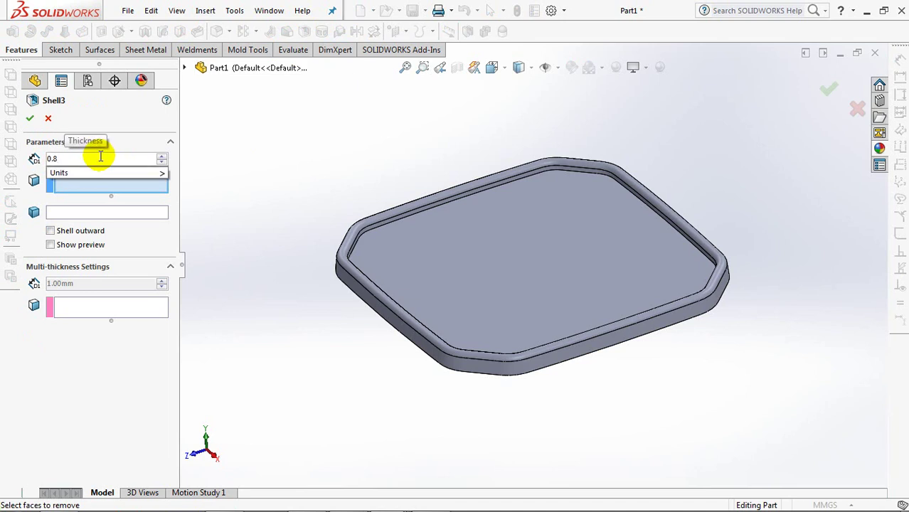
click(111, 185)
middle_drag(311, 329, 319, 201)
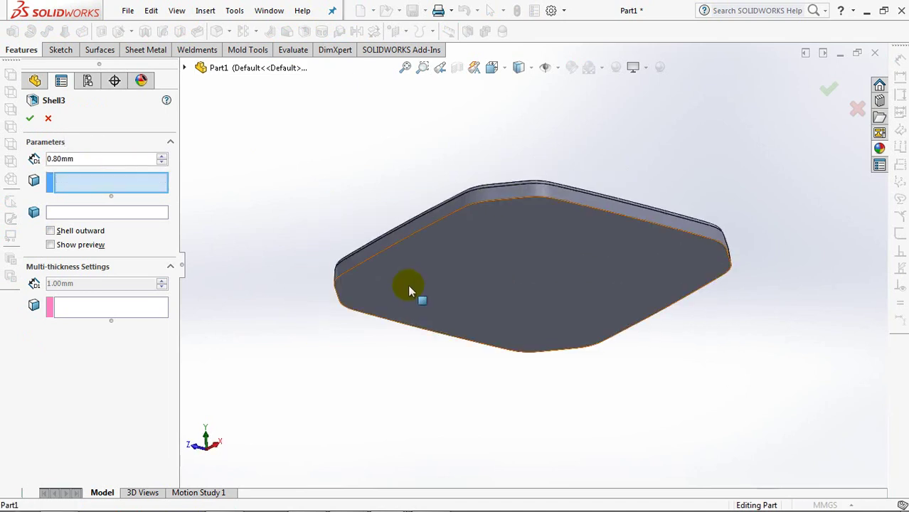
click(407, 284)
click(51, 225)
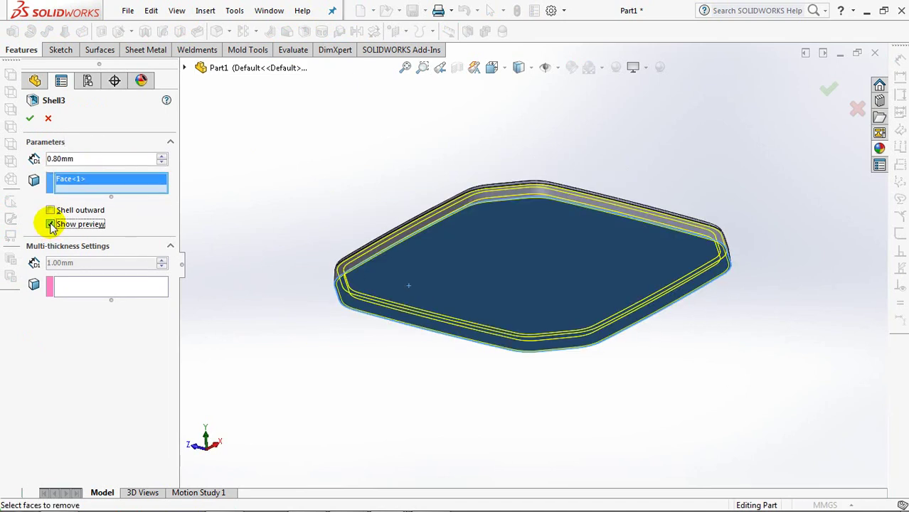
click(29, 118)
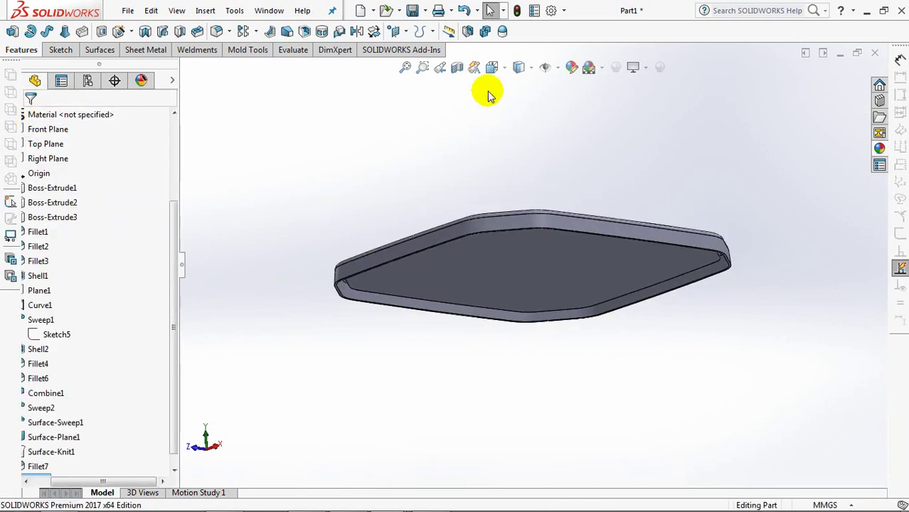
Open a section view and zoom in on the shelled lid's thin wall profile
click(456, 69)
middle_drag(637, 194, 661, 201)
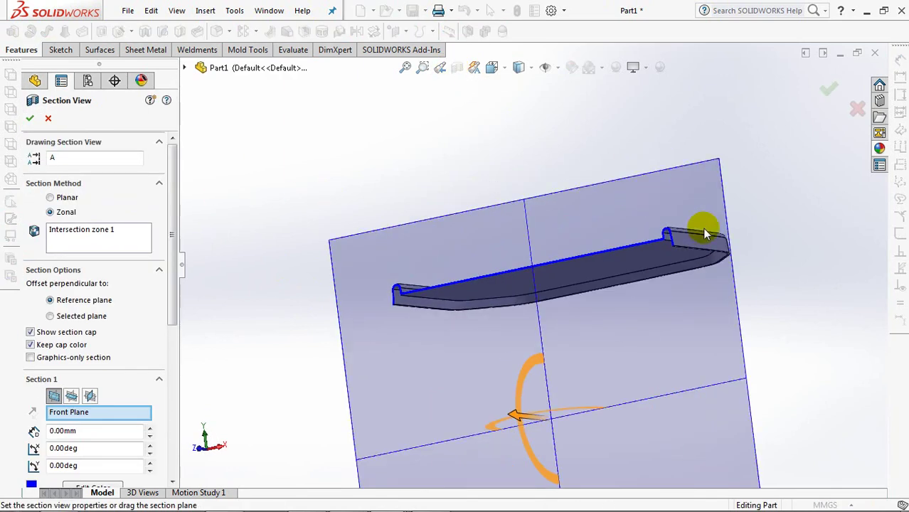
scroll(707, 233, down, 3)
scroll(731, 189, down, 2)
scroll(680, 259, down, 2)
Close the section view and start an Extruded Boss/Base sketched on the lid's flat face
scroll(710, 224, down, 2)
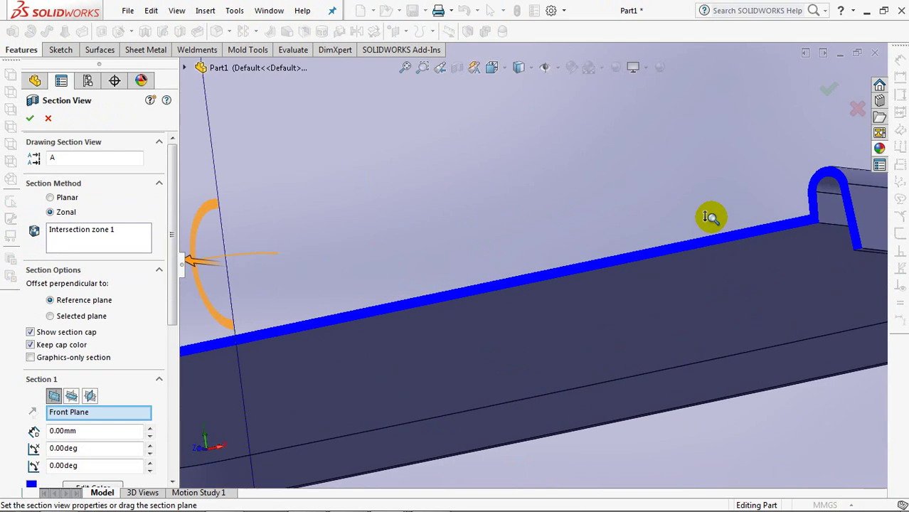
scroll(712, 217, up, 5)
click(48, 118)
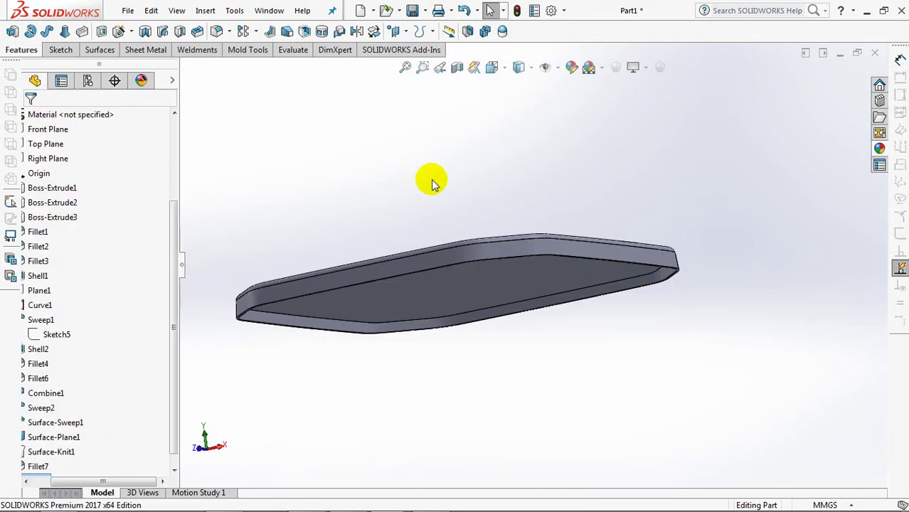
mouse_move(468, 185)
middle_down()
mouse_move(528, 288)
mouse_move(507, 238)
mouse_move(524, 349)
mouse_move(512, 237)
mouse_move(496, 274)
mouse_move(498, 211)
middle_up()
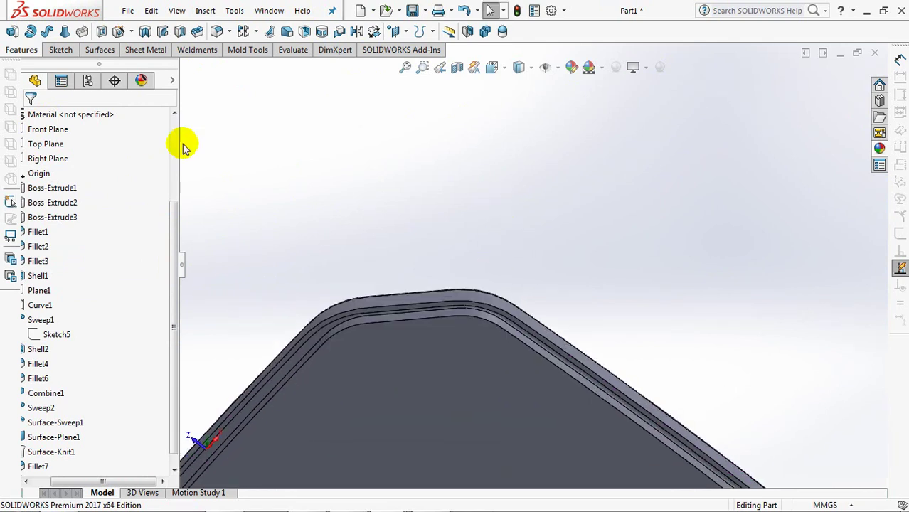
click(12, 33)
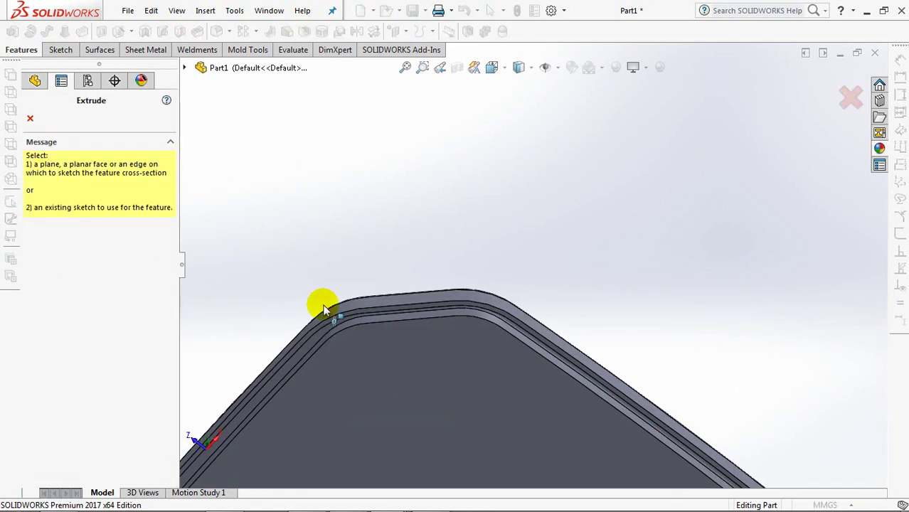
click(387, 311)
Convert the lid's outer edge chain into sketch lines and view the sketch face head-on
click(387, 314)
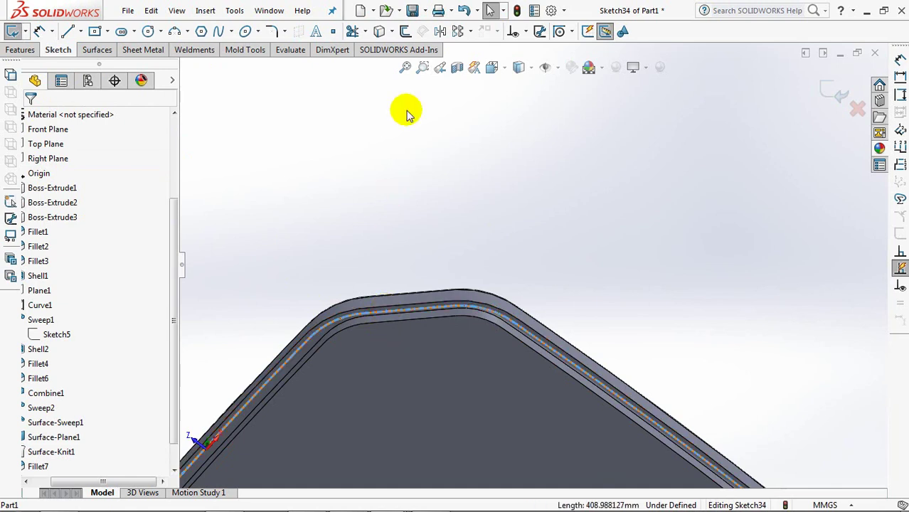
click(380, 32)
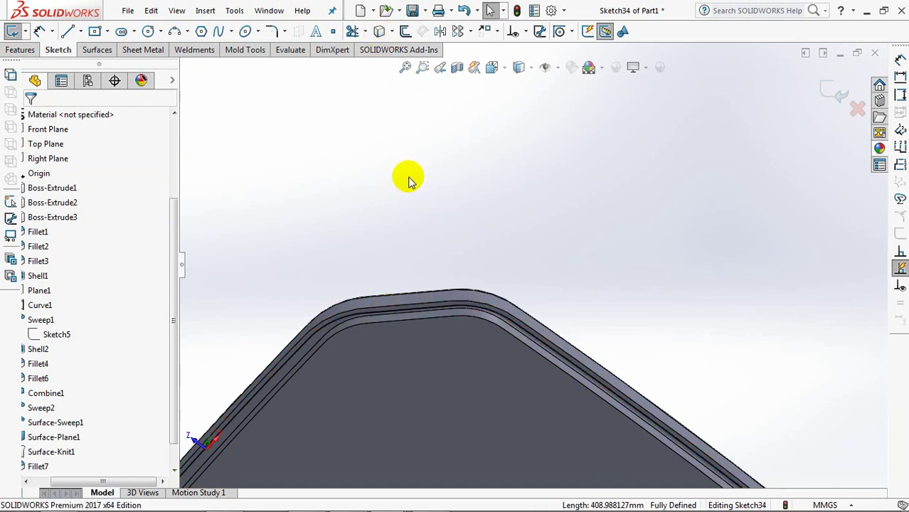
key(ctrl+8)
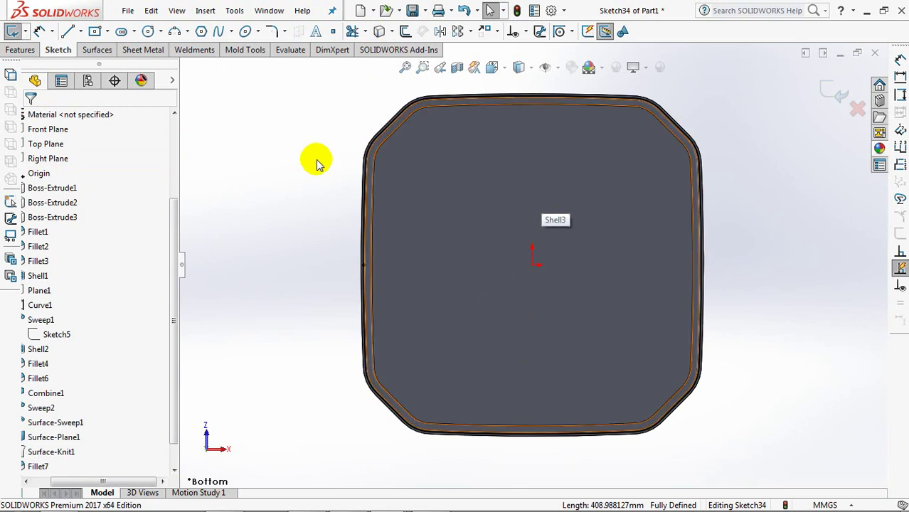
click(423, 67)
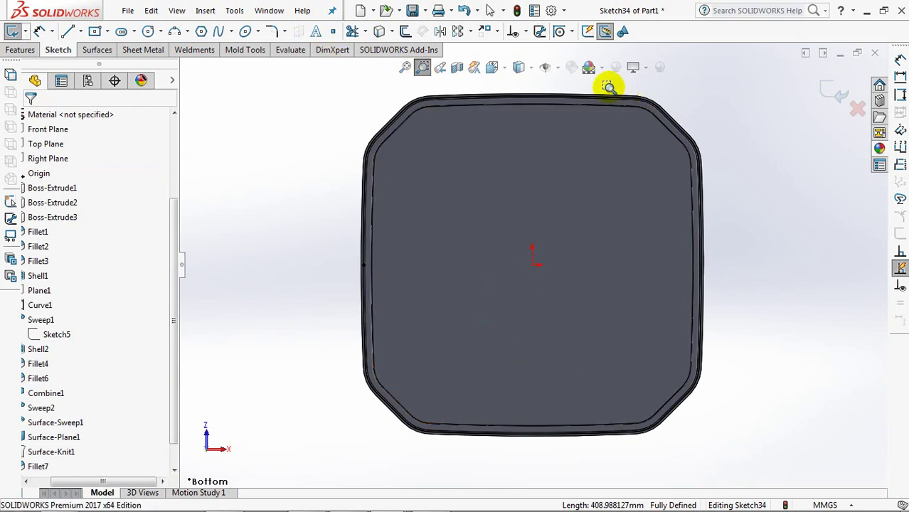
drag(615, 142, 766, 295)
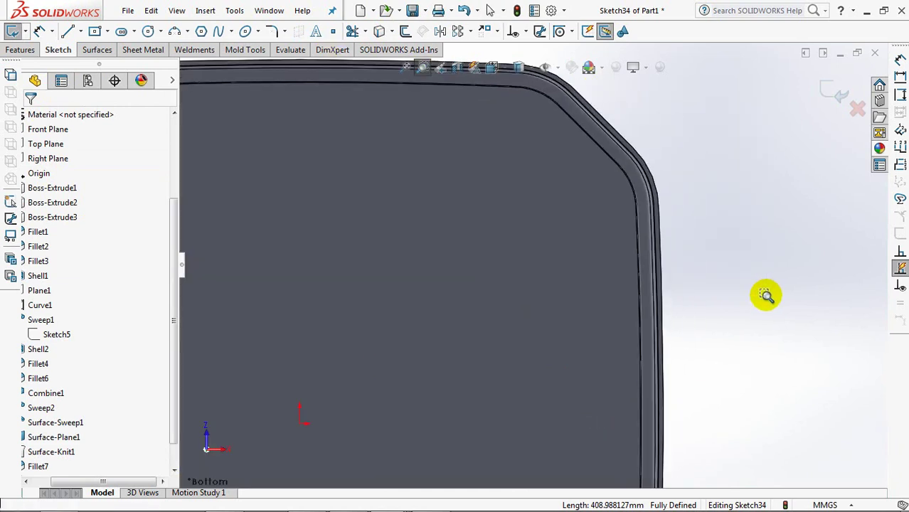
right_click(759, 288)
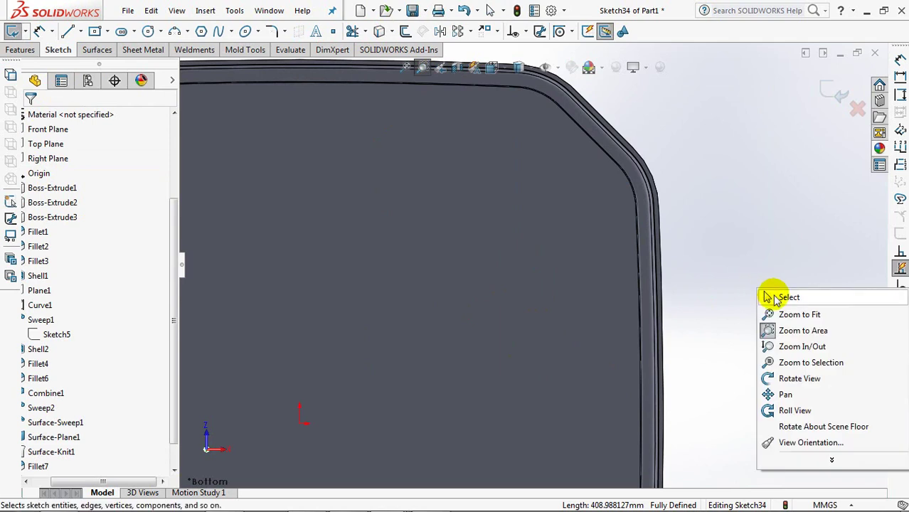
click(768, 298)
key(z)
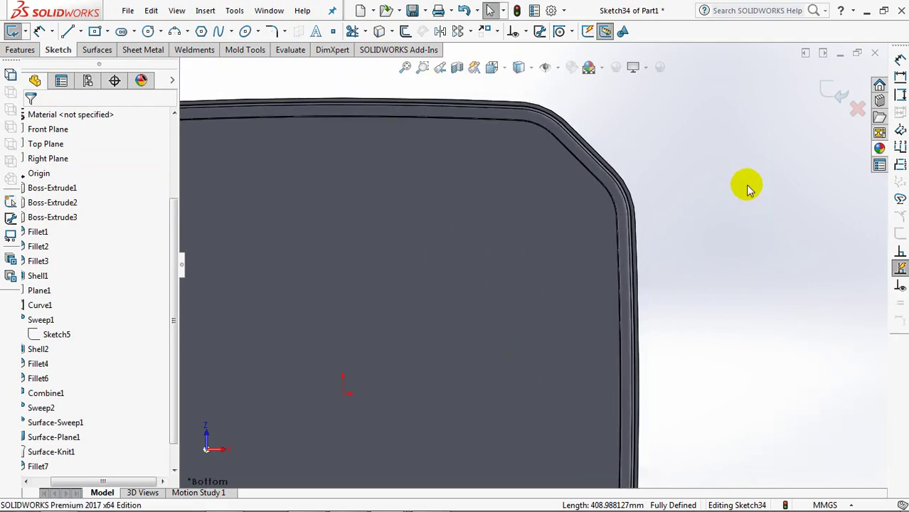
Draw a vertical centerline from the top edge to the origin and a 45° centerline to the chamfer edge
click(81, 31)
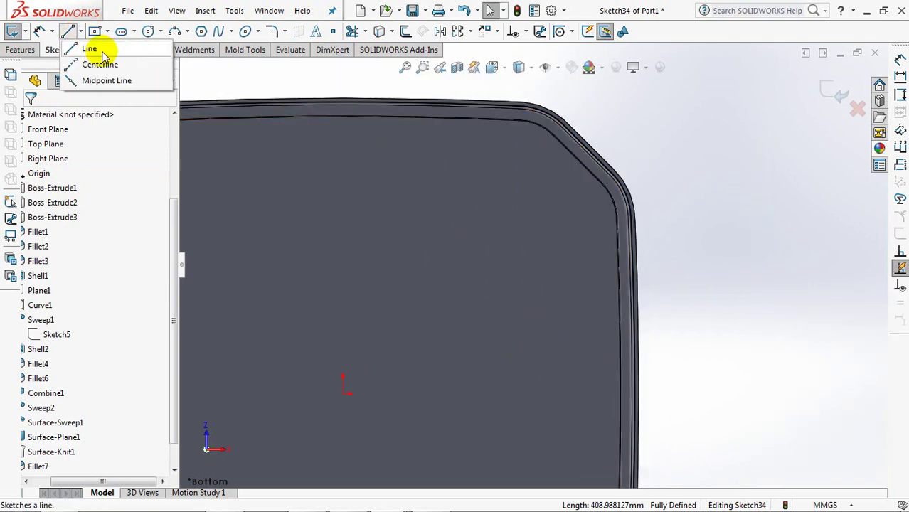
click(146, 62)
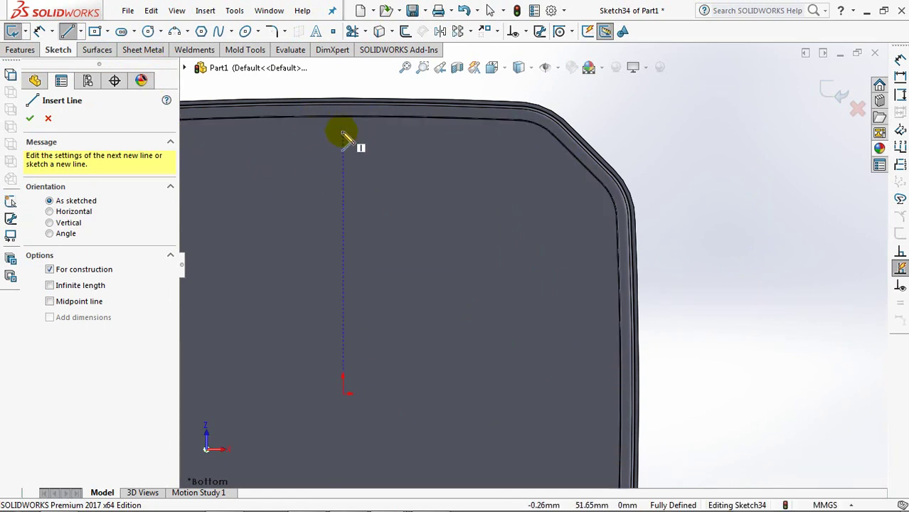
click(343, 116)
click(343, 393)
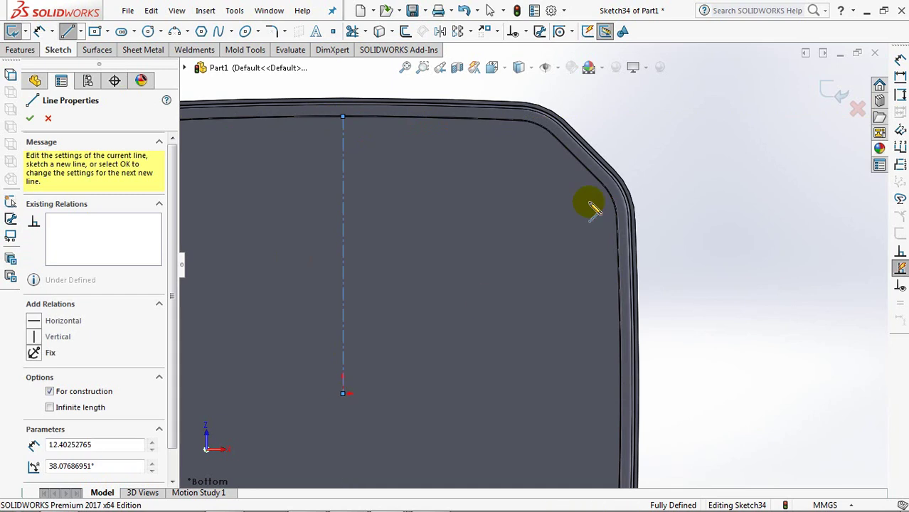
click(597, 152)
key(Escape)
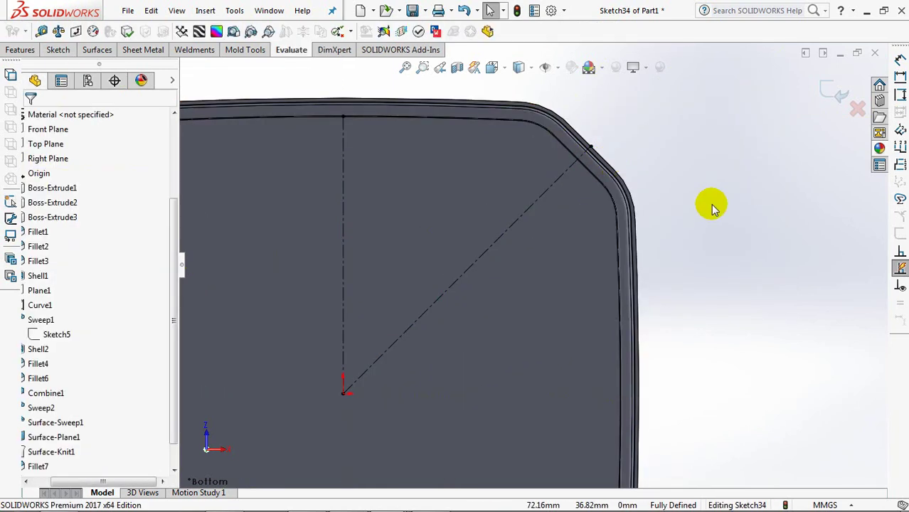
click(57, 51)
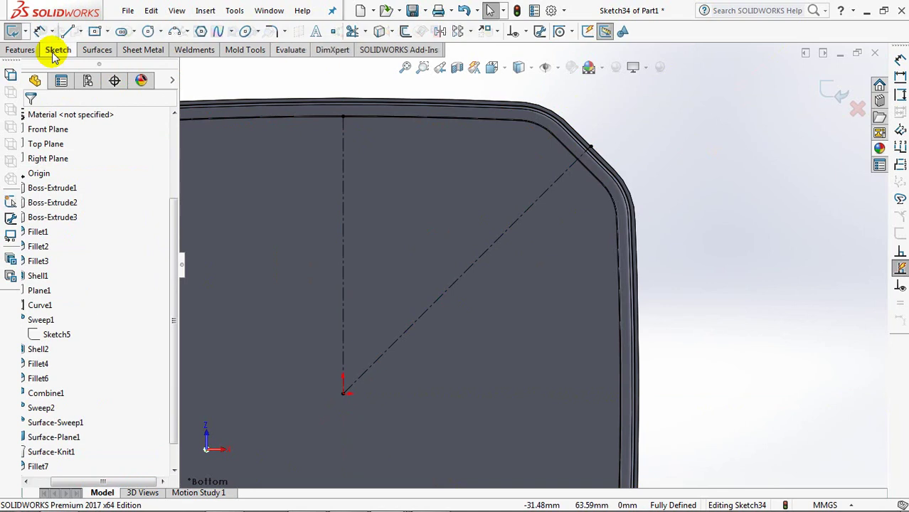
Draw a centerpoint arc centred on the diagonal centerline, spanning from the lid's side edge to its top edge
click(186, 31)
click(221, 49)
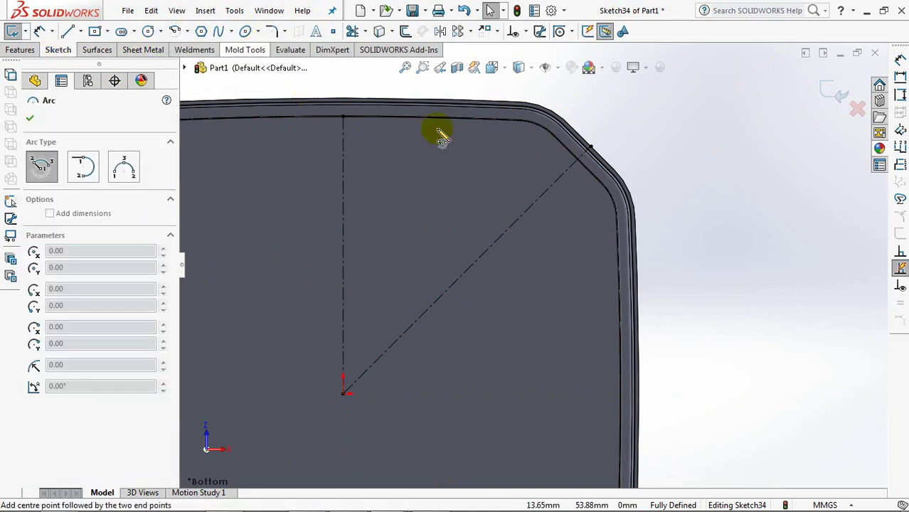
click(555, 183)
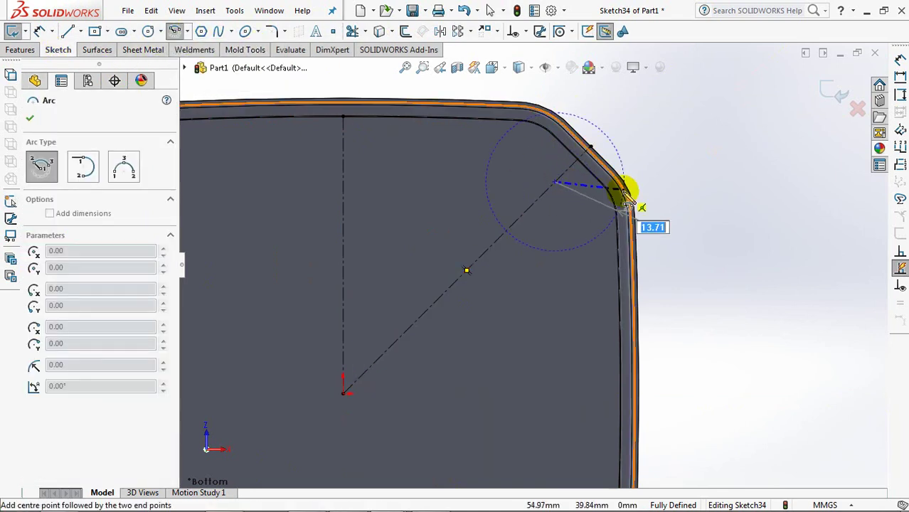
click(626, 193)
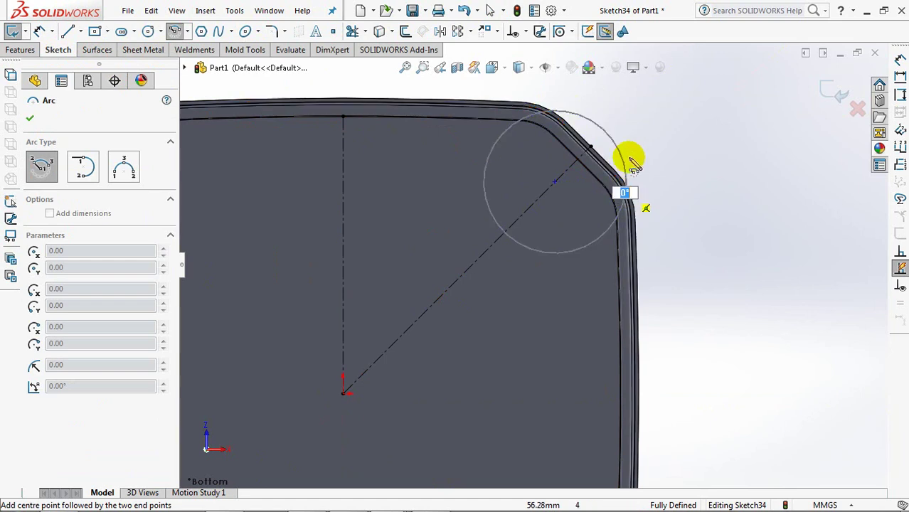
click(550, 115)
right_click(550, 116)
click(568, 124)
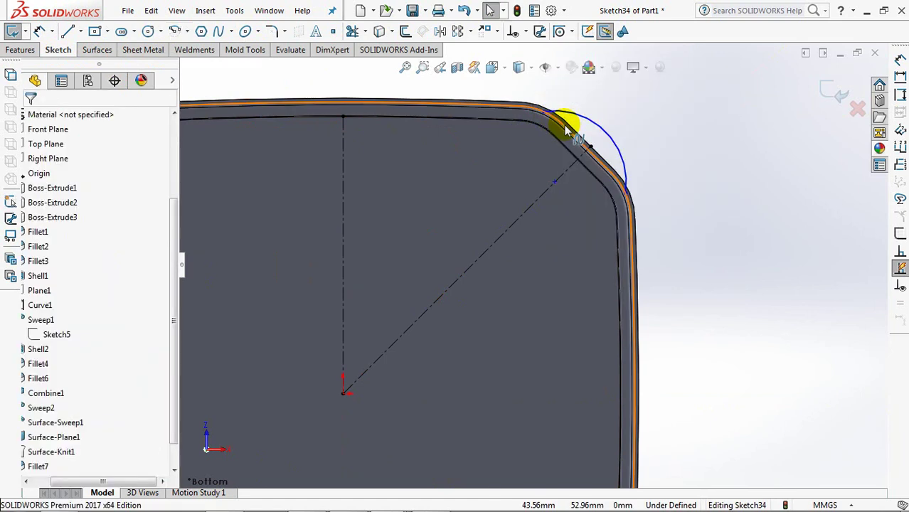
Add a dimension from the arc to a corner point, placed beside the corner
click(39, 32)
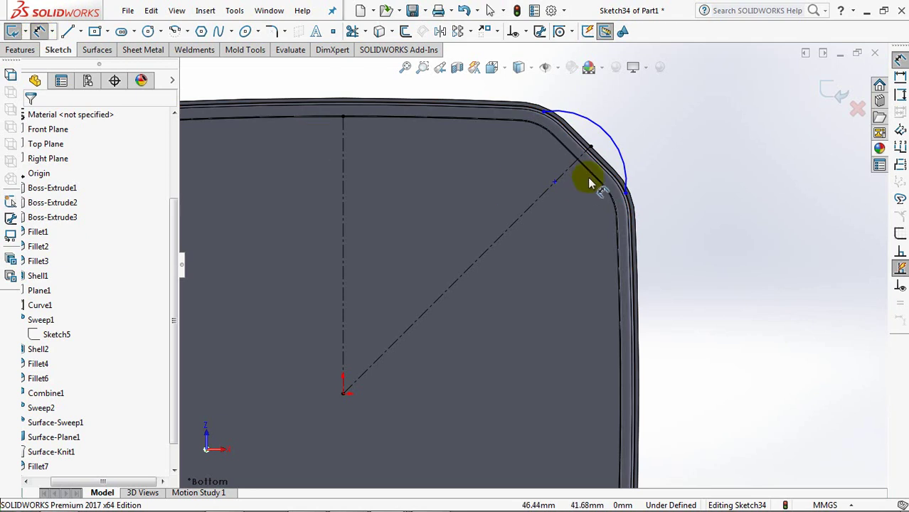
click(609, 139)
click(591, 147)
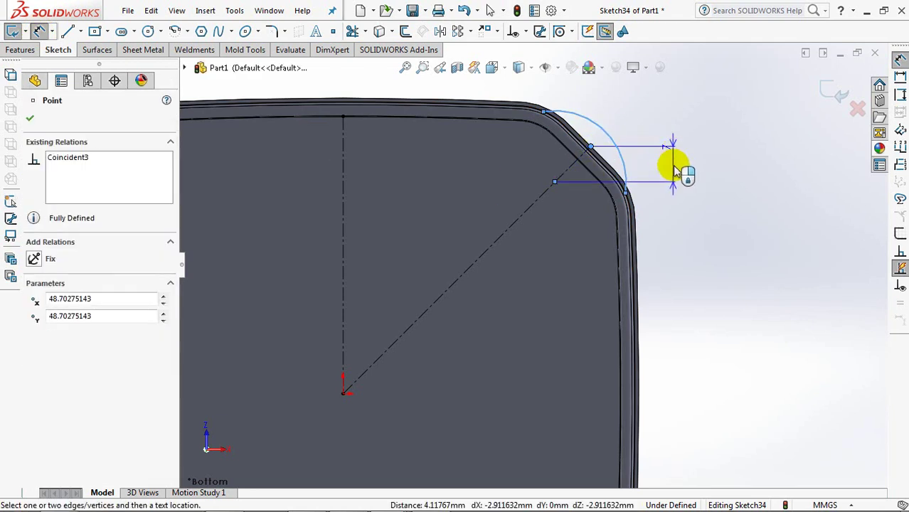
click(679, 238)
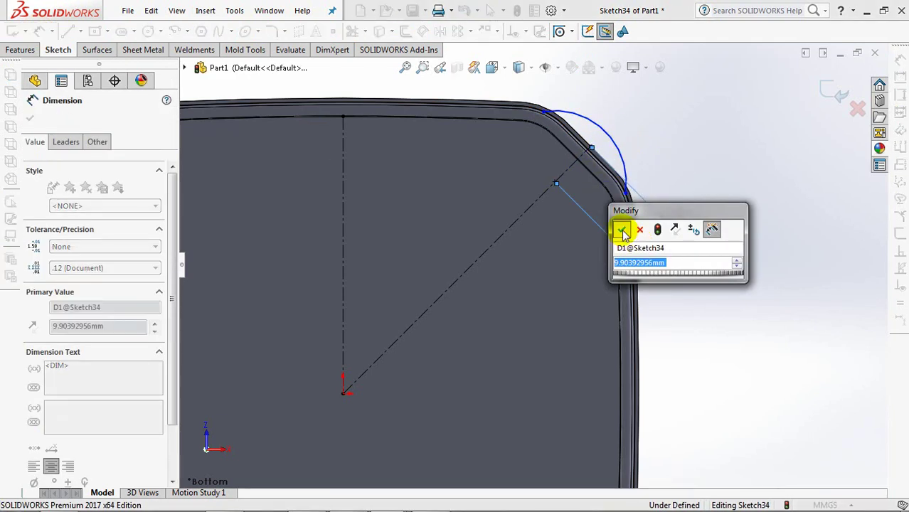
click(622, 229)
Measure that dimension to the arc's nearest point, giving 5, and move it beside the arc's lower end
click(62, 141)
drag(172, 176, 173, 325)
click(84, 460)
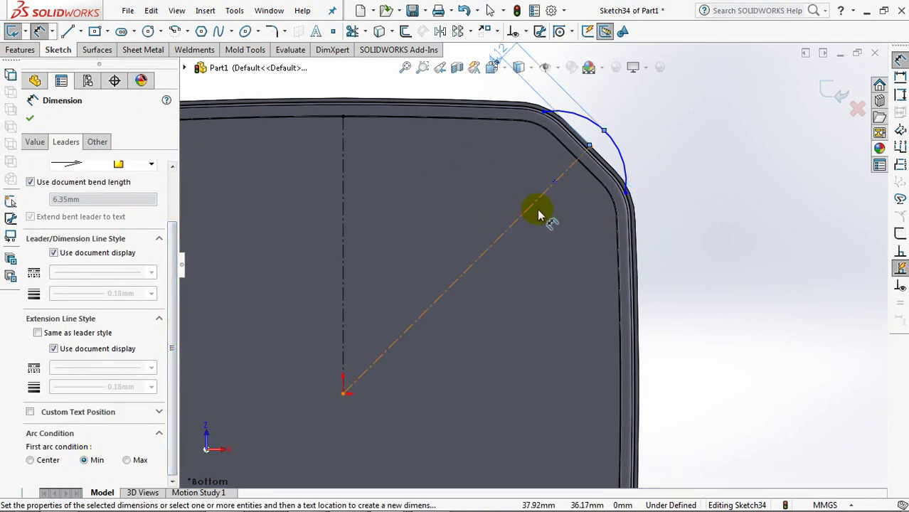
ctrl+middle_drag(539, 213, 559, 295)
key(Escape)
double_click(521, 135)
click(466, 125)
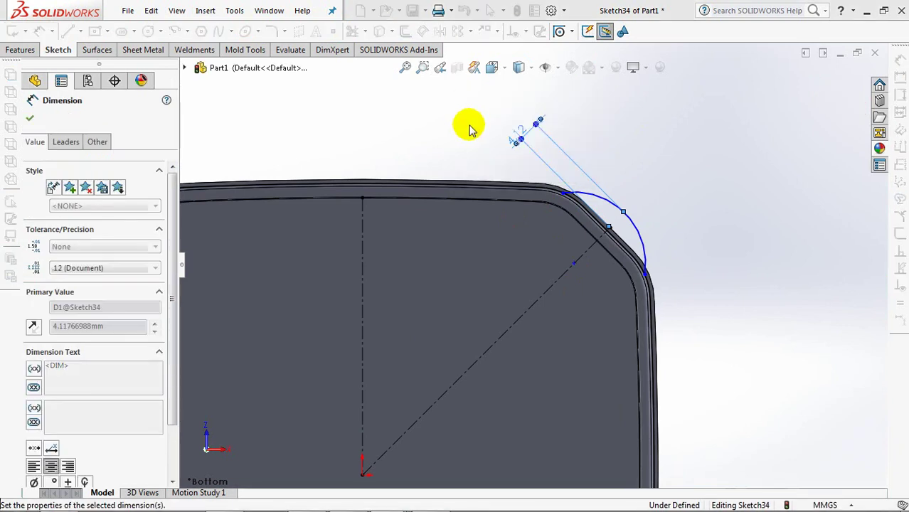
click(470, 128)
drag(498, 142, 696, 295)
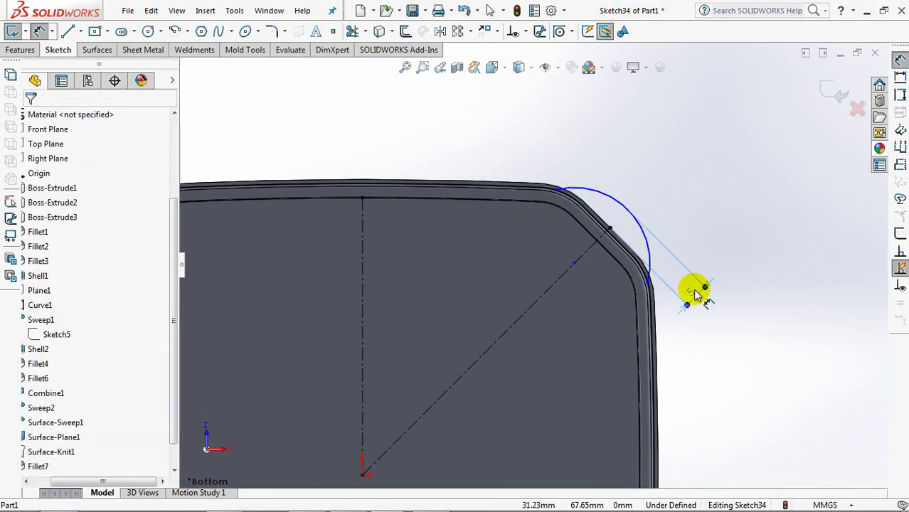
Dimension the distance across the arc as 24, fully defining the sketch
click(556, 190)
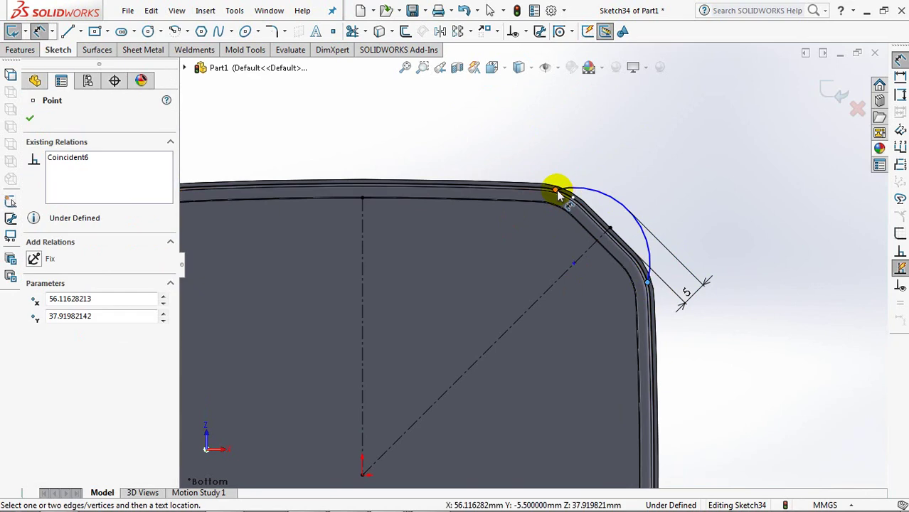
click(669, 176)
text(24)
click(606, 171)
click(548, 122)
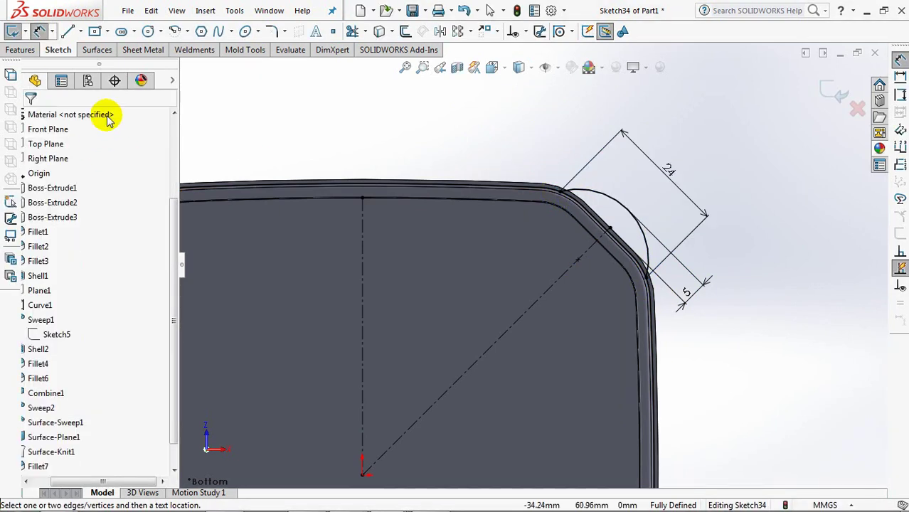
Start Trim with closest-intersection mode, exit without changes, and orbit to view the corner
click(352, 33)
click(46, 359)
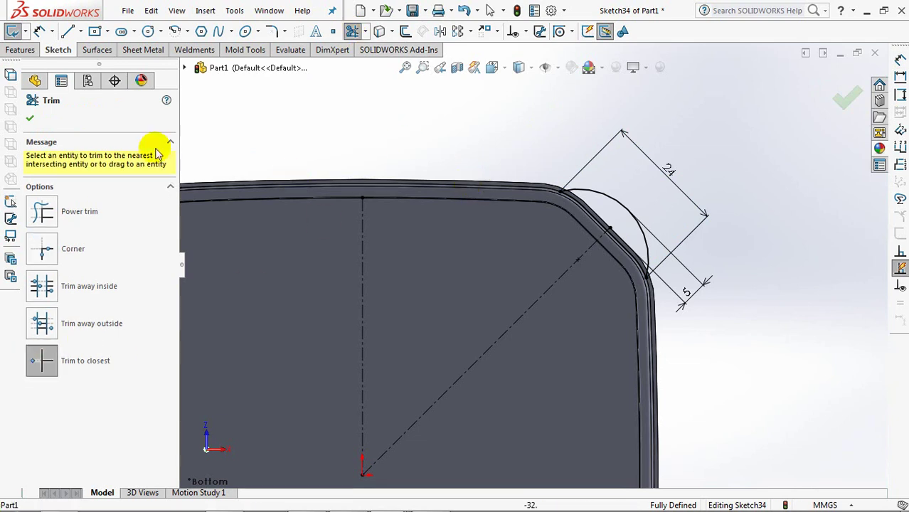
key(Escape)
middle_drag(483, 183, 451, 229)
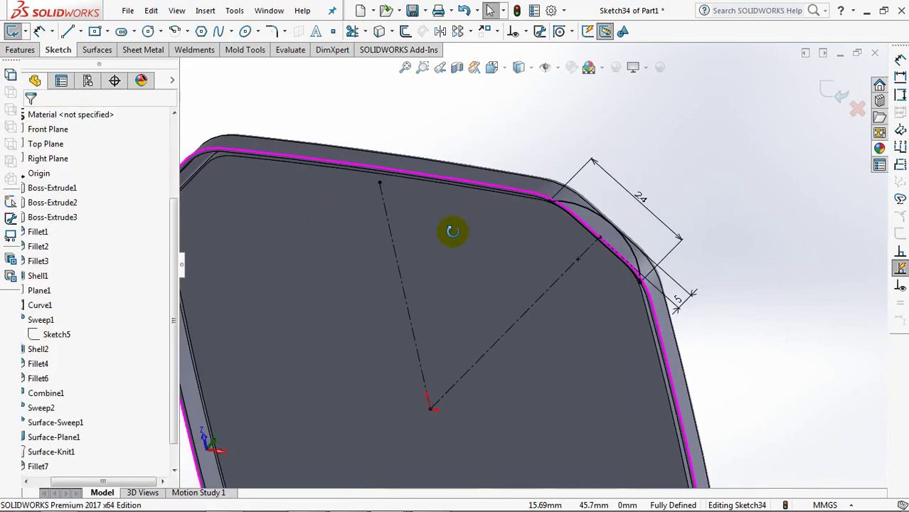
Extrude the corner arc sketch 0.80 mm in the reversed direction to form the curved tab
click(831, 93)
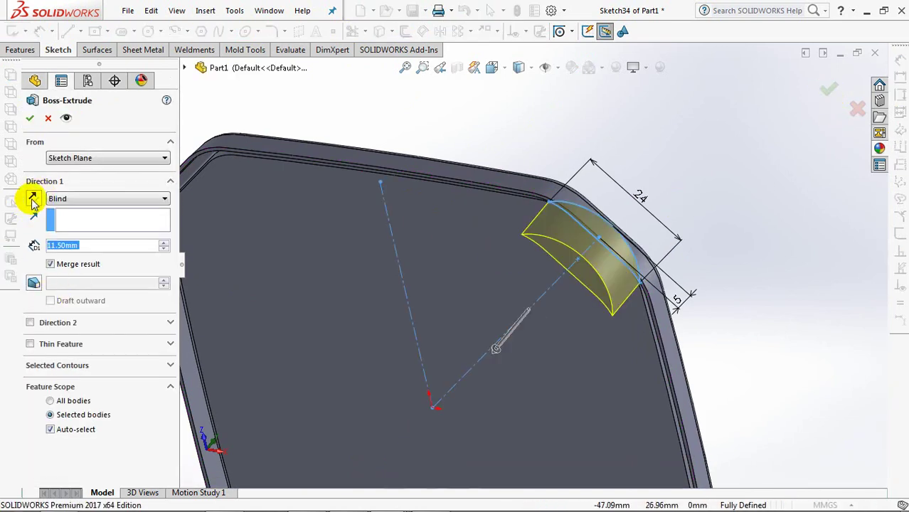
click(32, 200)
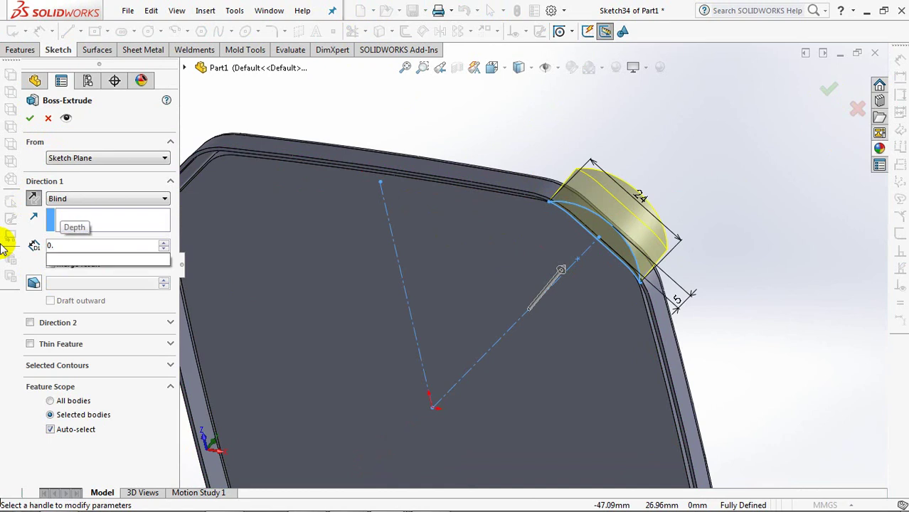
text(8)
key(Return)
middle_drag(361, 254, 285, 248)
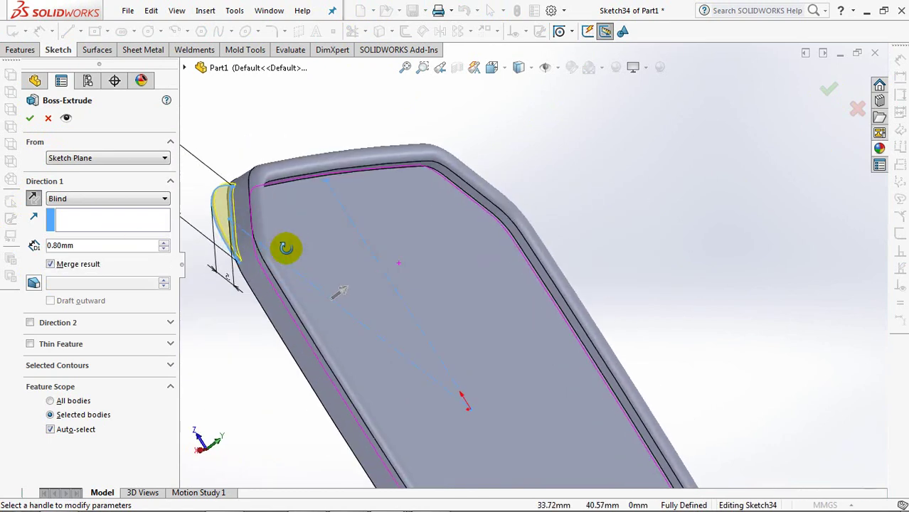
scroll(351, 304, up, 2)
scroll(331, 284, down, 3)
mouse_move(331, 284)
ctrl+middle_down()
mouse_move(557, 235)
mouse_move(553, 243)
ctrl+middle_up()
click(30, 118)
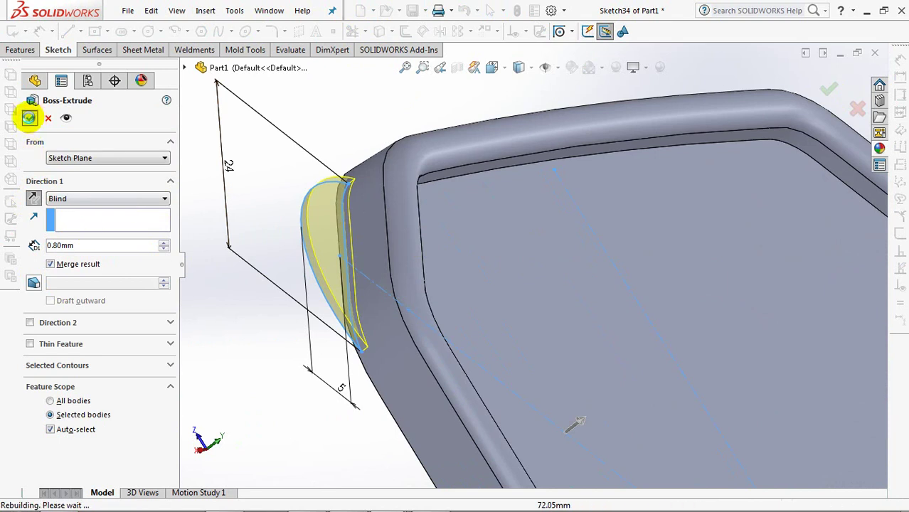
mouse_move(285, 298)
middle_down()
mouse_move(324, 254)
mouse_move(276, 313)
middle_up()
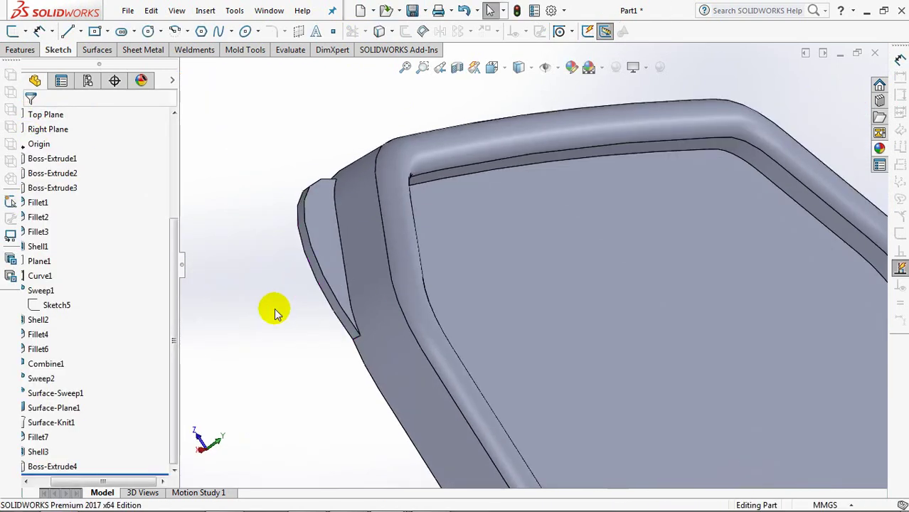
Start a Fillet from the Features tools with Constant Size selected
click(25, 54)
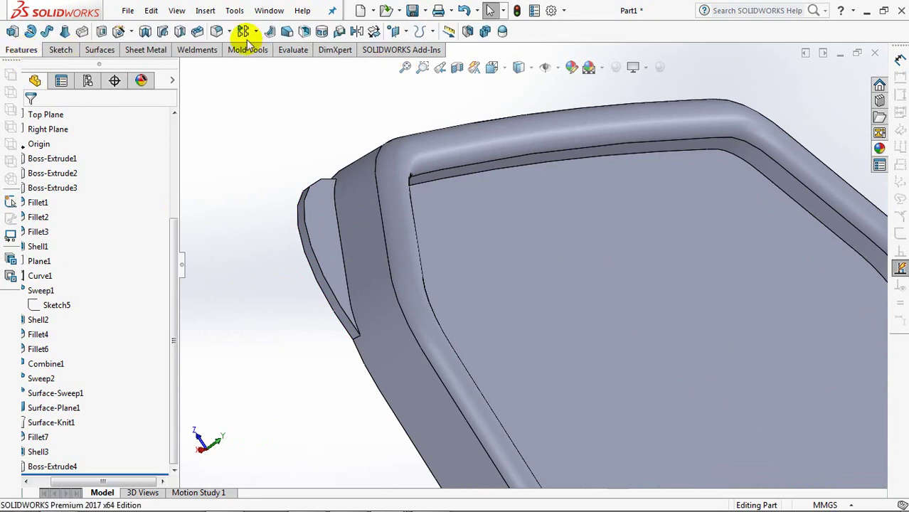
click(216, 32)
click(44, 181)
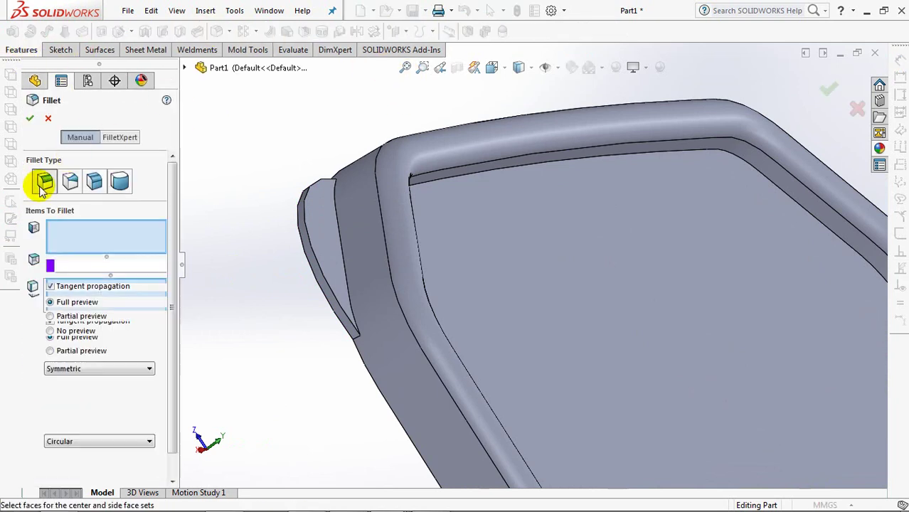
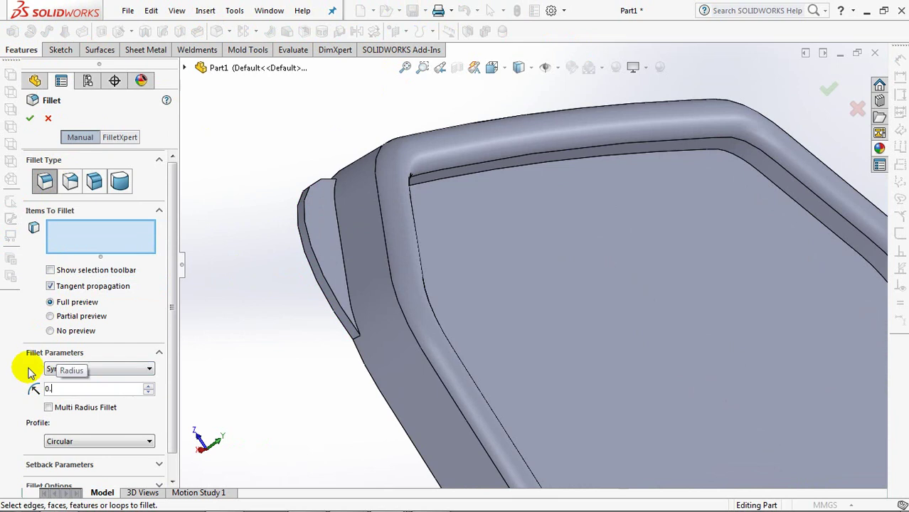
Round the lip's outer edge with a 0.5 mm fillet and the inner face with 0.7 mm
click(326, 285)
right_click(320, 282)
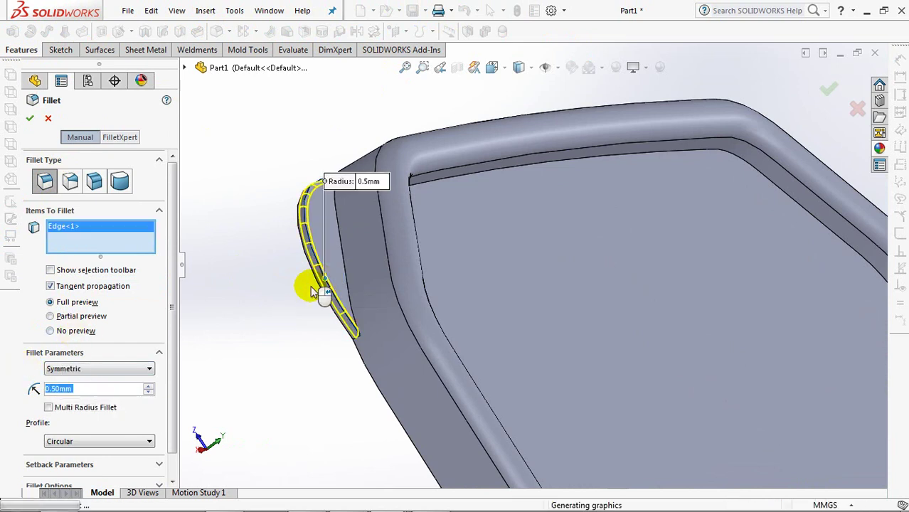
click(217, 31)
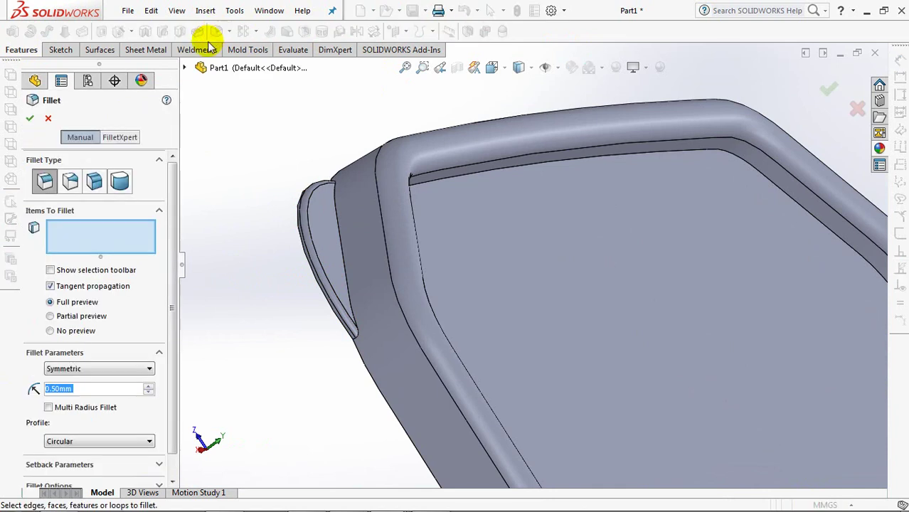
text(0.)
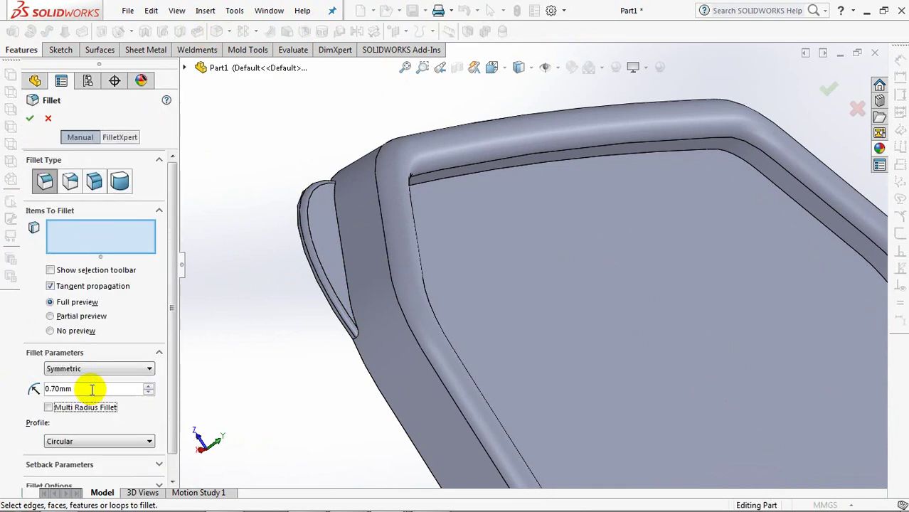
click(539, 222)
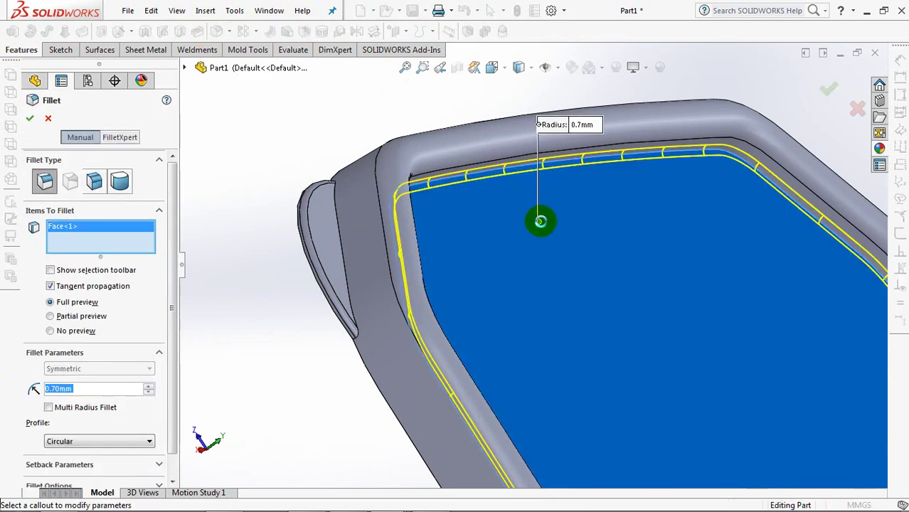
right_click(541, 223)
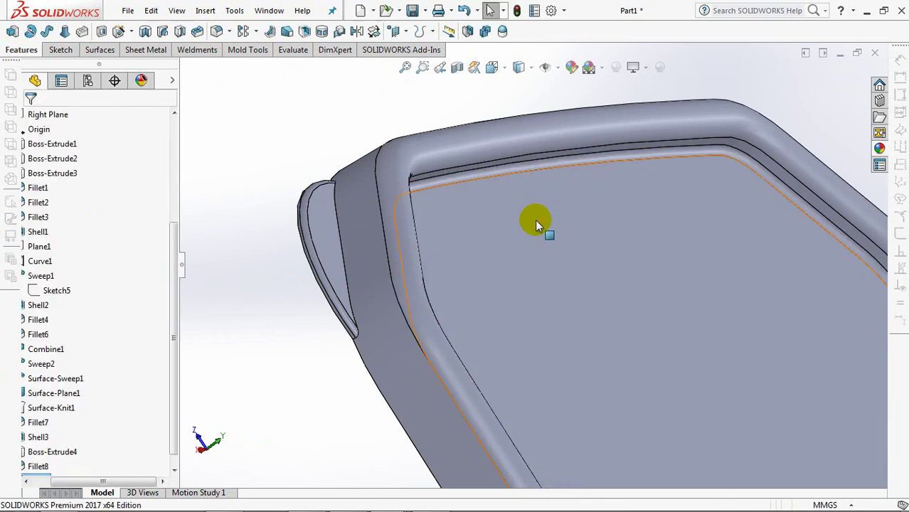
Add a 1.5 mm fillet to the face on the part's other side
click(217, 32)
text(1.5)
key(Return)
mouse_move(427, 320)
middle_down()
mouse_move(464, 309)
mouse_move(471, 287)
mouse_move(522, 281)
mouse_move(554, 176)
middle_up()
click(448, 199)
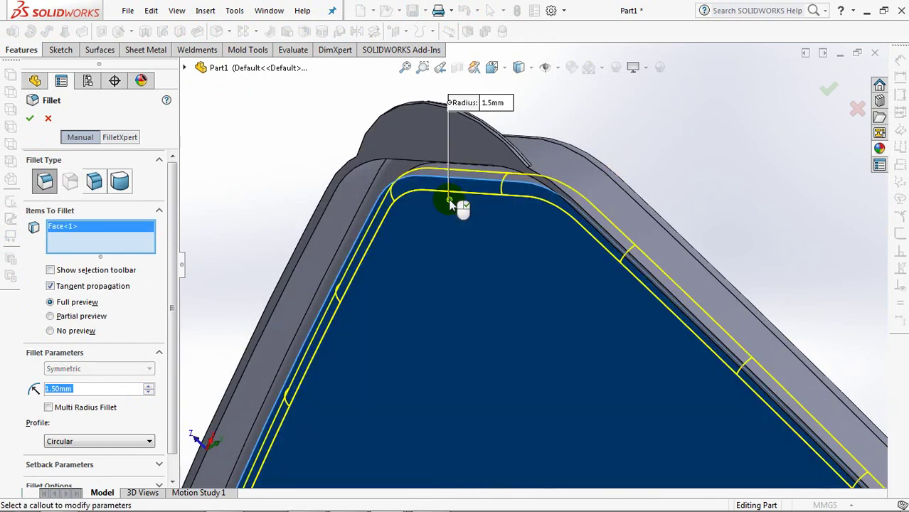
right_click(449, 202)
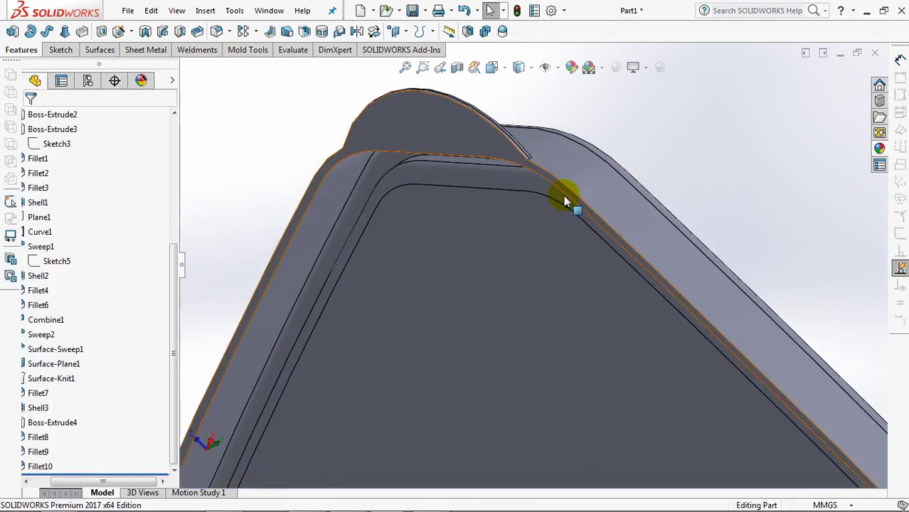
scroll(544, 191, up, 5)
middle_drag(544, 191, 410, 176)
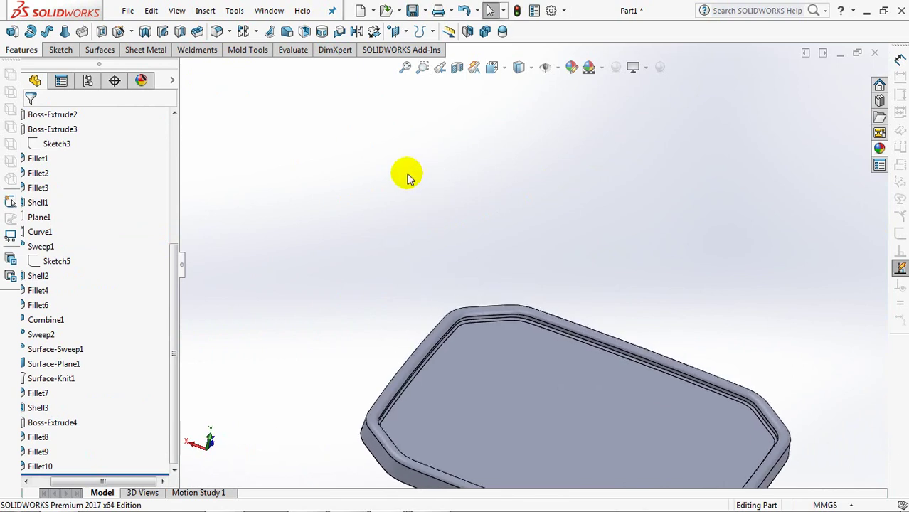
key(ctrl+7)
click(457, 67)
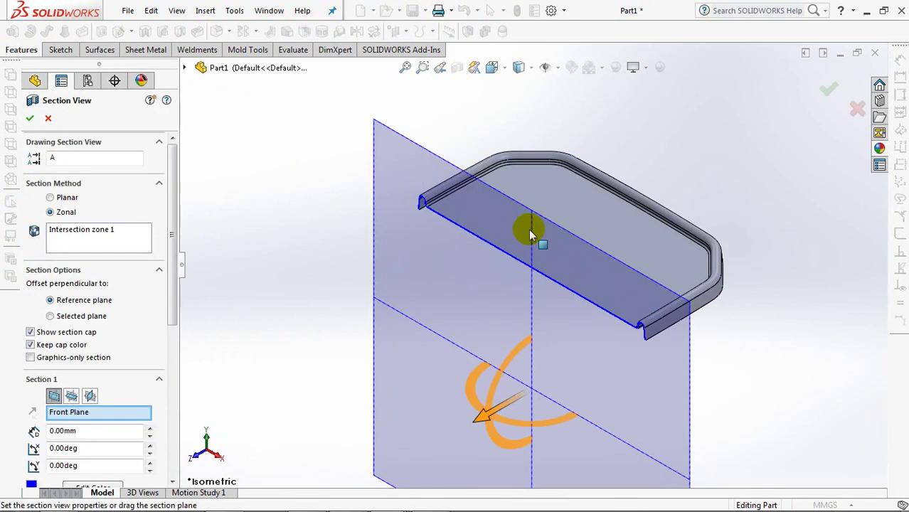
middle_drag(530, 235, 619, 294)
scroll(751, 321, down, 2)
scroll(769, 315, down, 5)
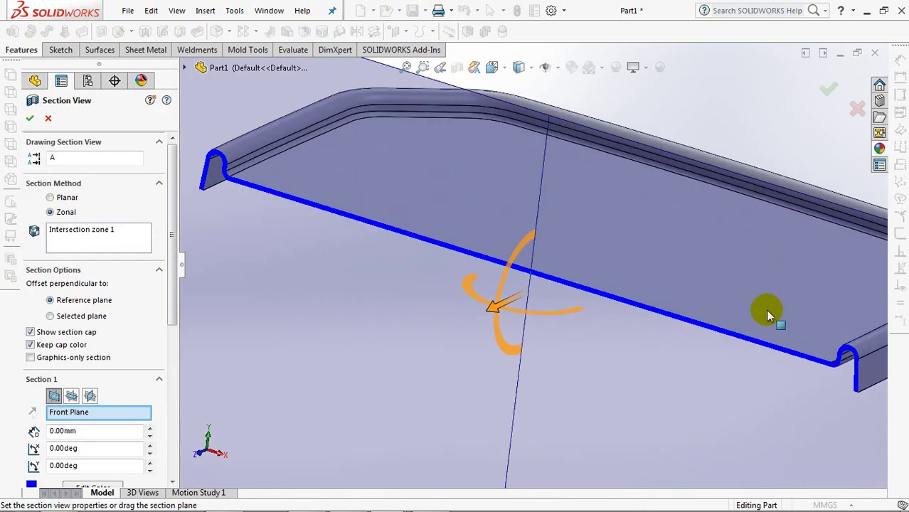
scroll(655, 357, up, 3)
scroll(660, 309, down, 2)
scroll(654, 362, up, 2)
scroll(648, 393, up, 2)
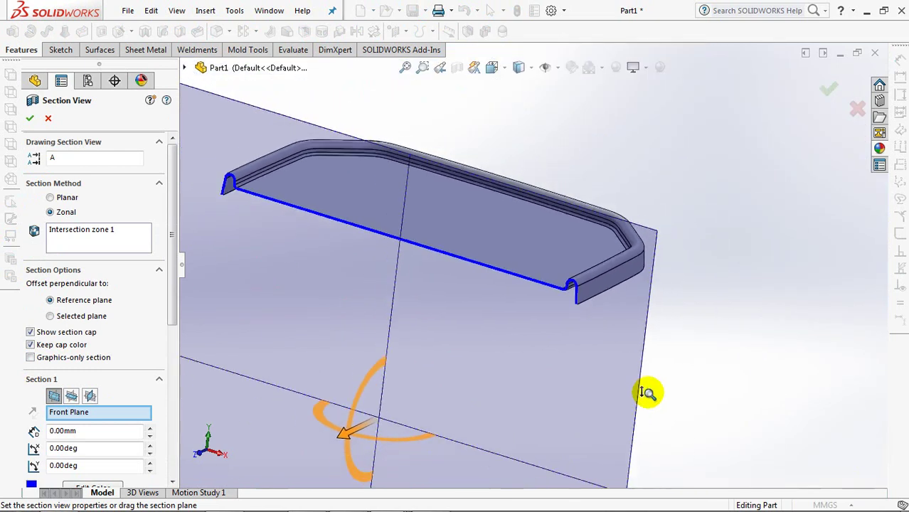
click(48, 119)
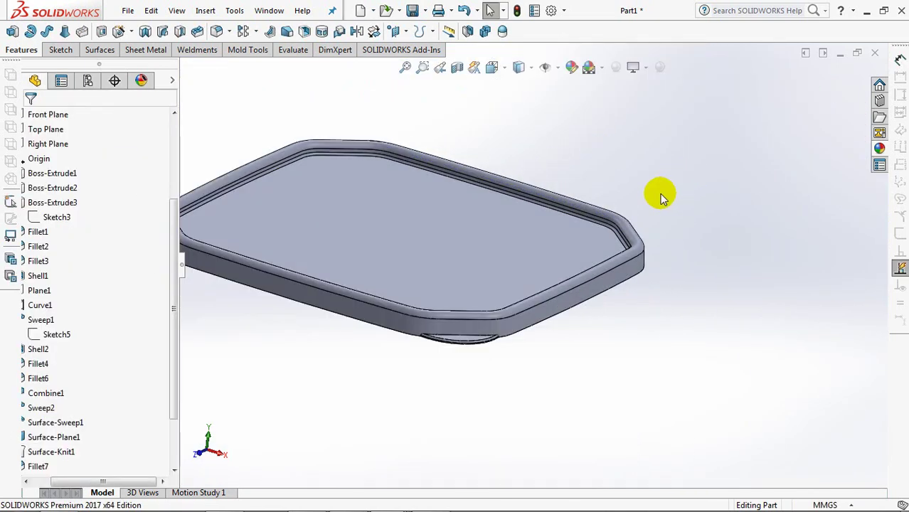
key(ctrl+7)
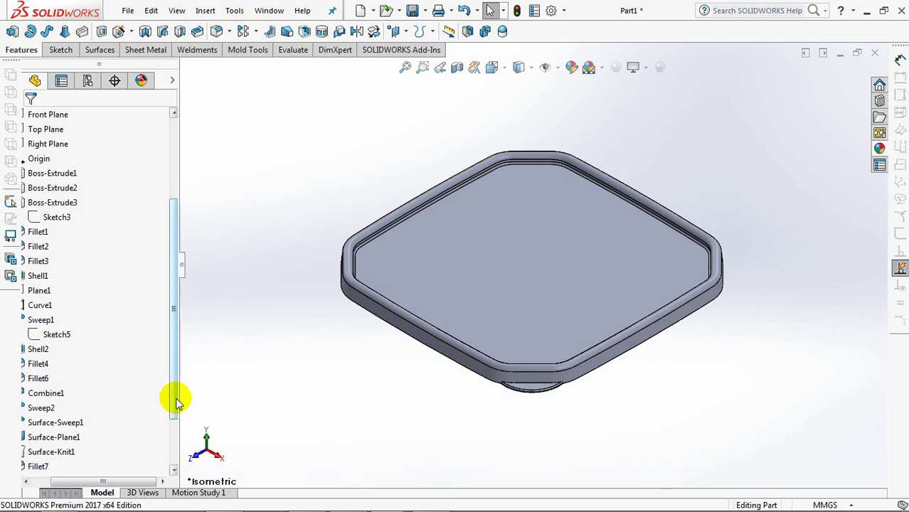
scroll(174, 398, up, 3)
drag(128, 483, 110, 484)
Start a new sketch on the Front Plane and zoom in on the container's lip corner
click(71, 246)
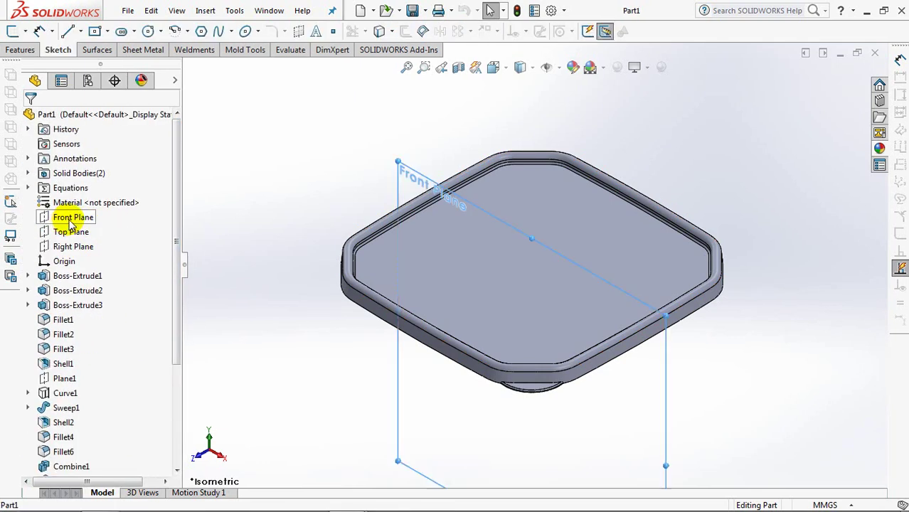
click(71, 201)
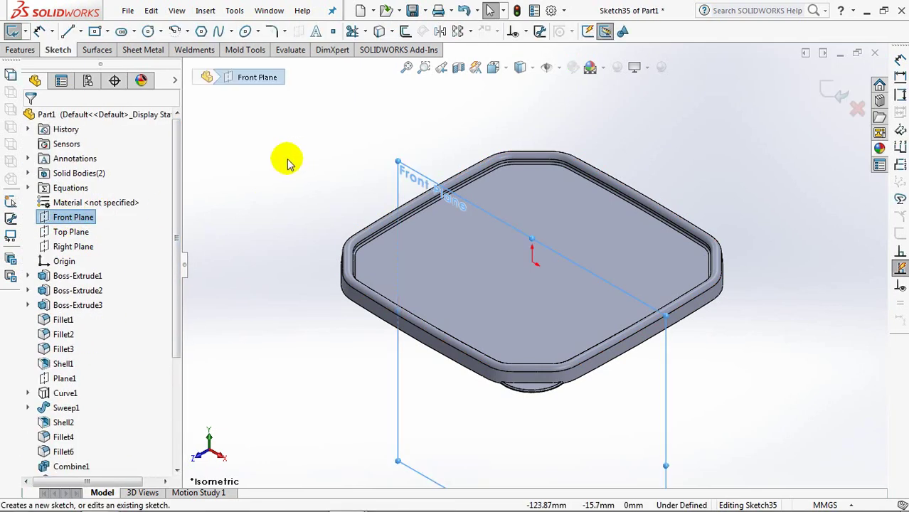
click(425, 71)
drag(706, 238, 794, 311)
right_click(792, 312)
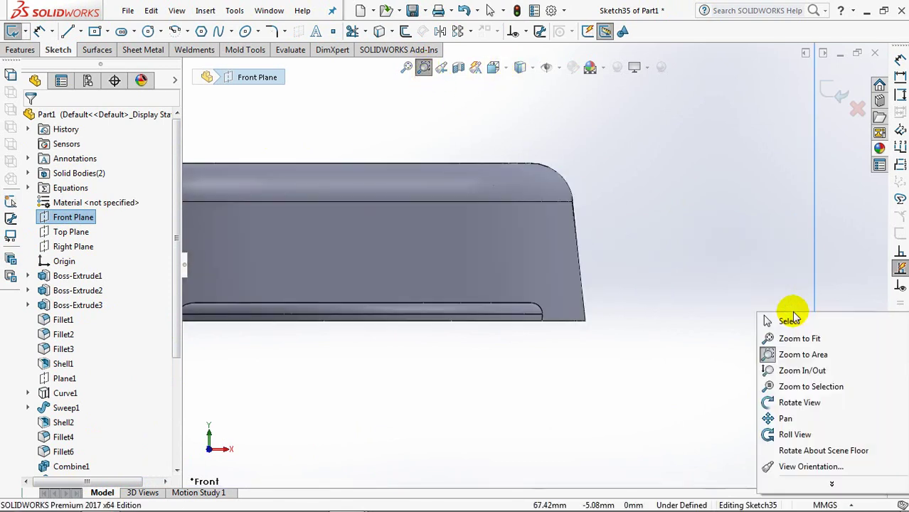
click(790, 320)
drag(179, 349, 178, 459)
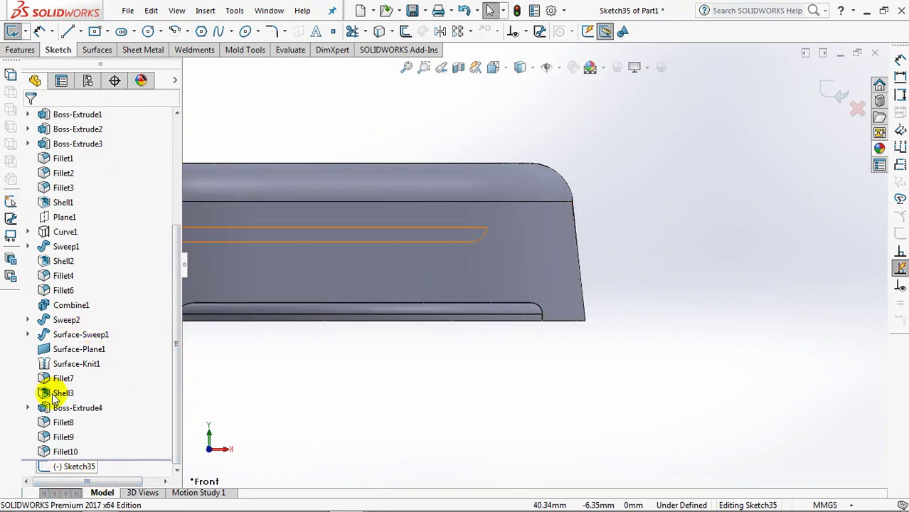
Show Sketch33 of Surface-Sweep1 and display the model as wireframe
click(27, 334)
click(71, 359)
click(81, 333)
click(521, 67)
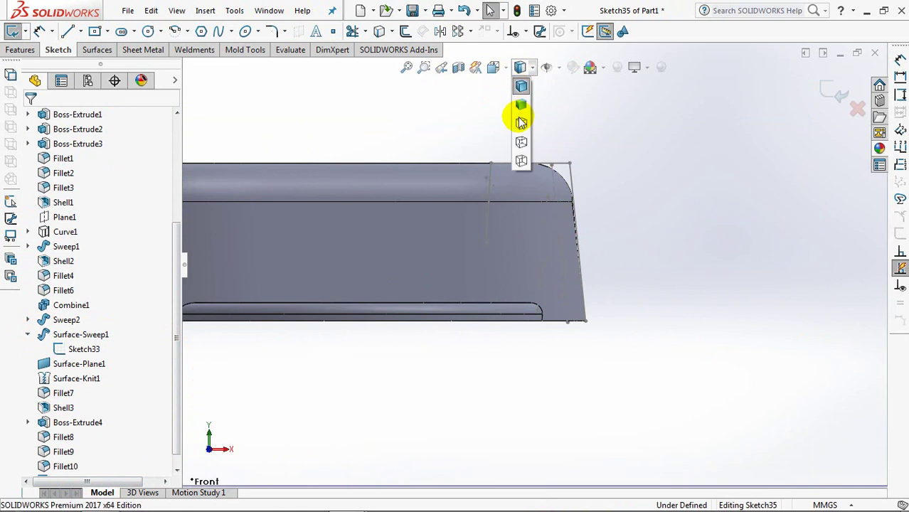
click(521, 158)
scroll(562, 263, down, 1)
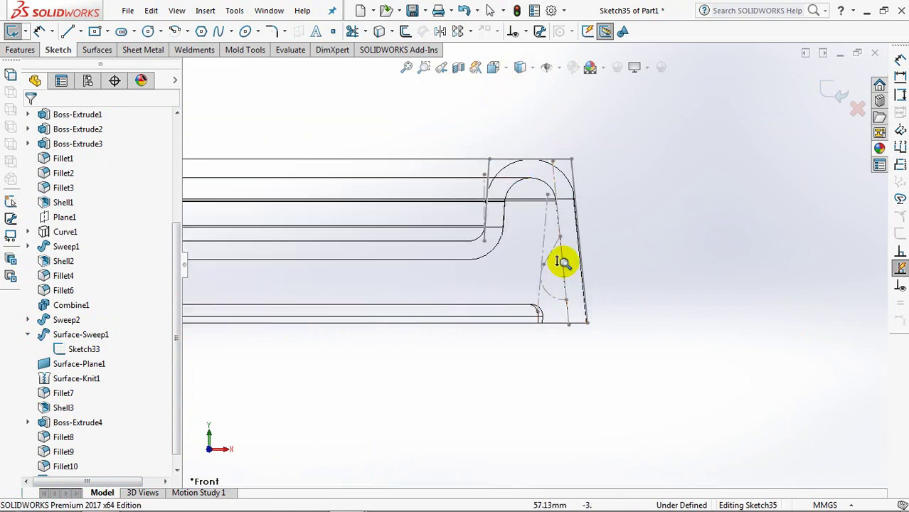
scroll(565, 245, down, 1)
scroll(569, 228, down, 1)
Convert Sketch33's slanted line and arc into the new sketch
click(381, 31)
click(552, 281)
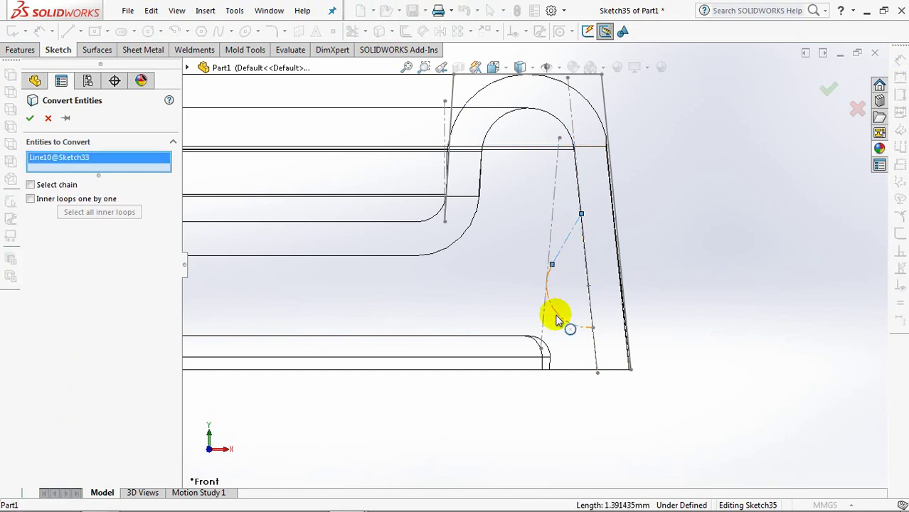
click(569, 329)
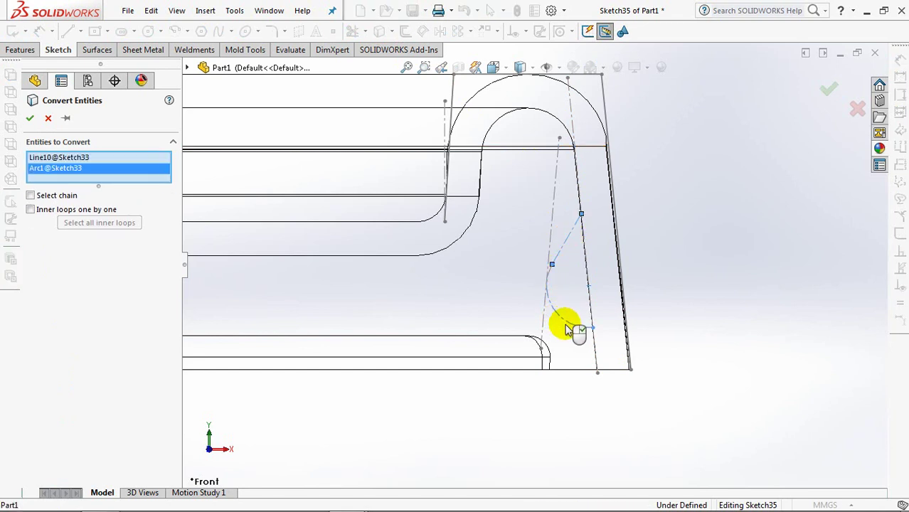
click(29, 120)
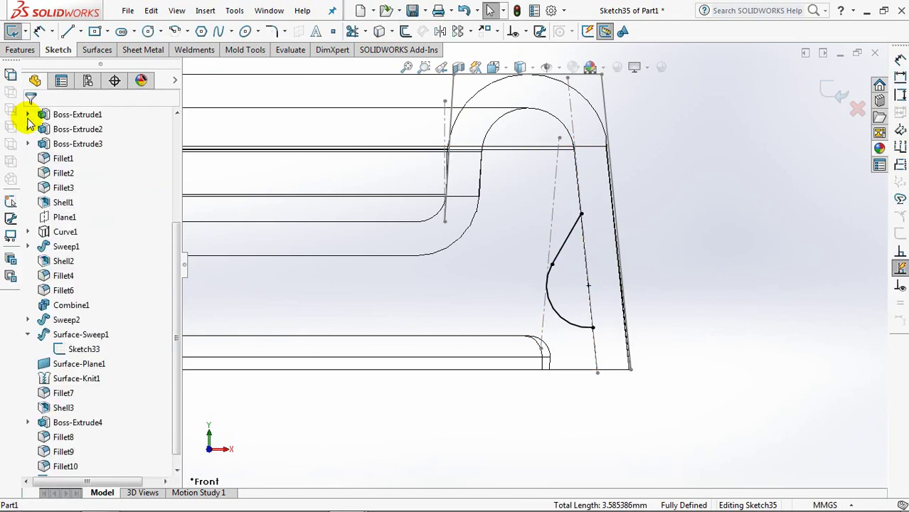
Offset the slanted line 0.50 inward and draw a short line from the arc's lower end to it
click(405, 32)
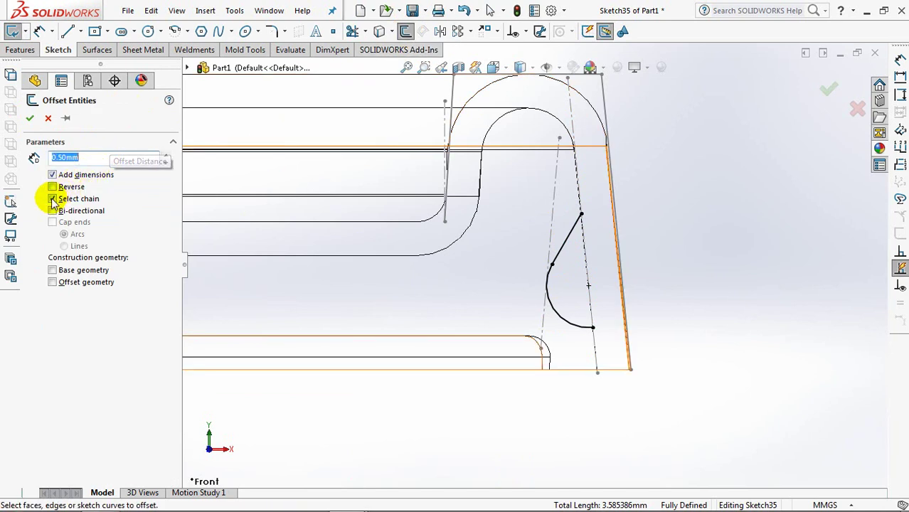
click(586, 256)
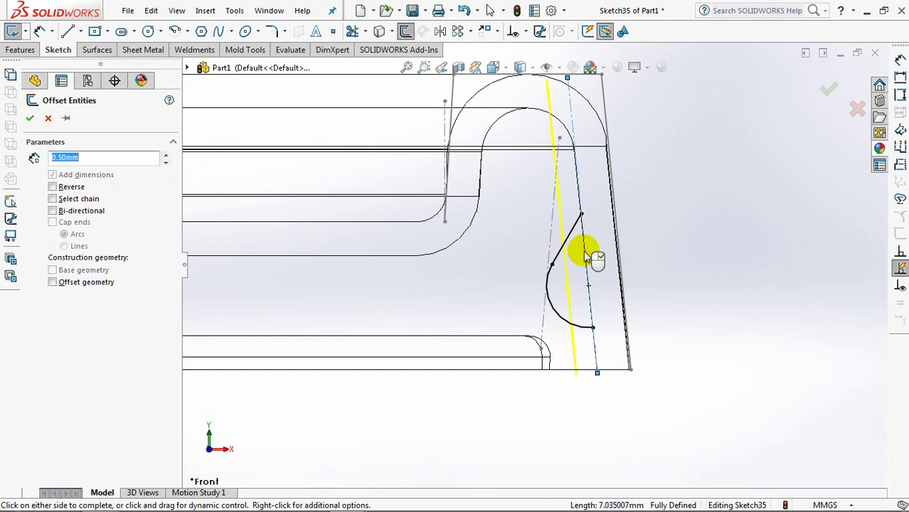
click(30, 120)
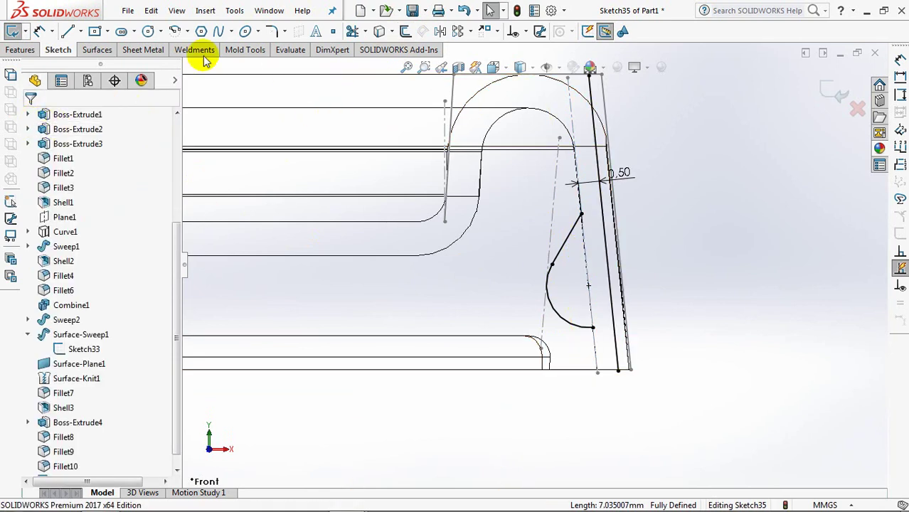
click(67, 31)
click(592, 327)
click(610, 329)
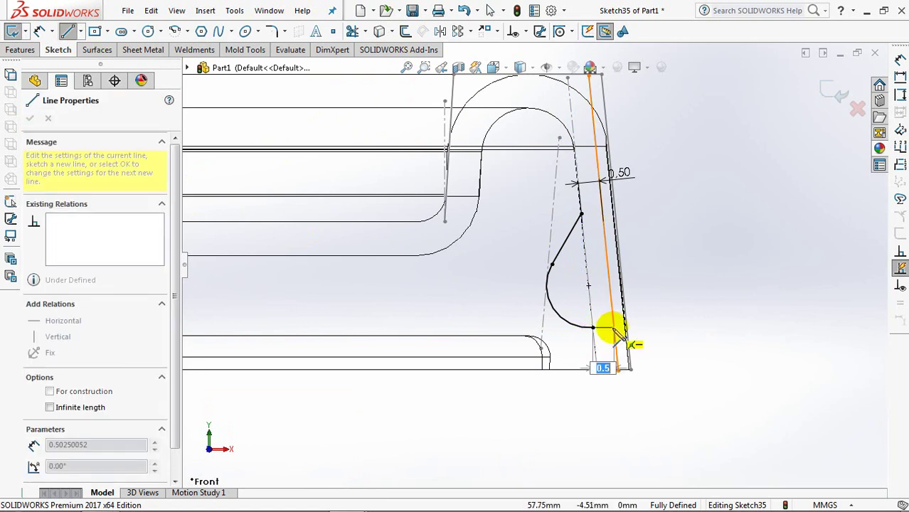
right_click(614, 328)
click(651, 355)
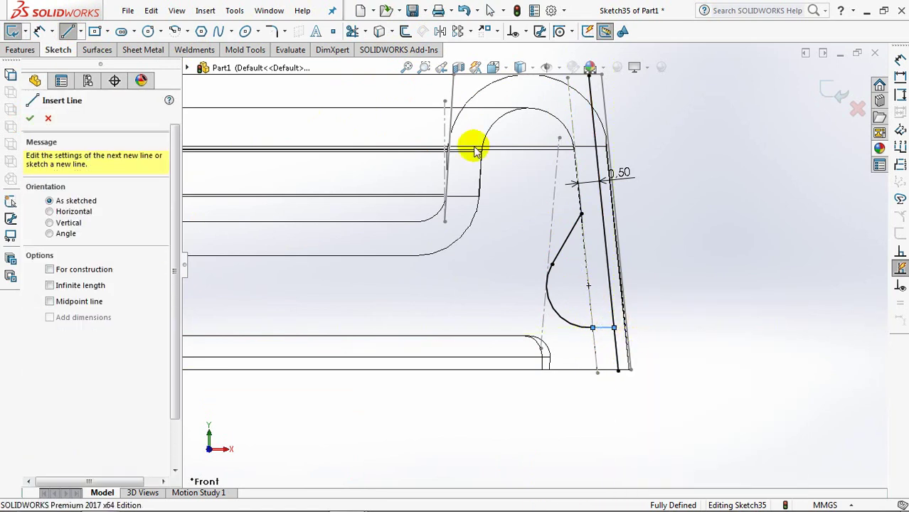
key(Escape)
Trim the offset line's lower end and corner-trim the lines into a closed profile
click(352, 32)
click(617, 348)
click(42, 242)
click(575, 229)
click(602, 224)
click(30, 119)
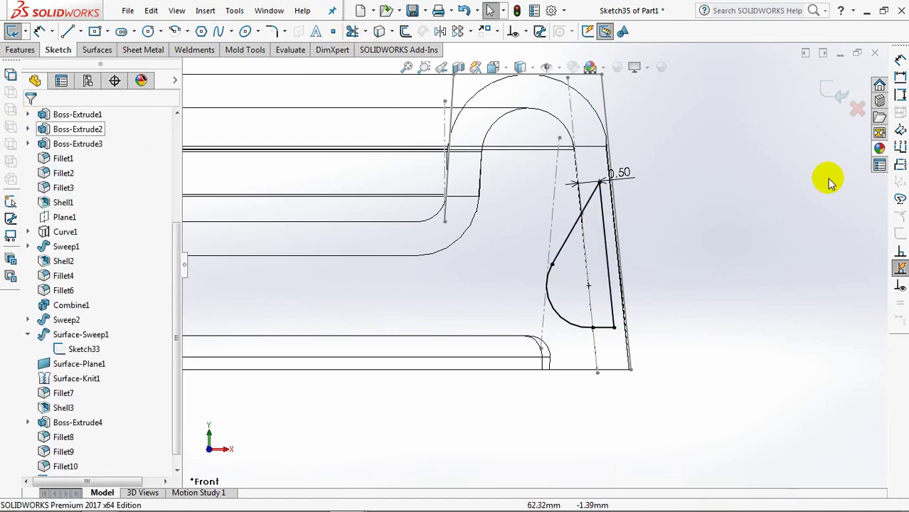
Exit Sketch35, hide Sketch33, switch to Shaded With Edges, and select Sketch35
click(832, 91)
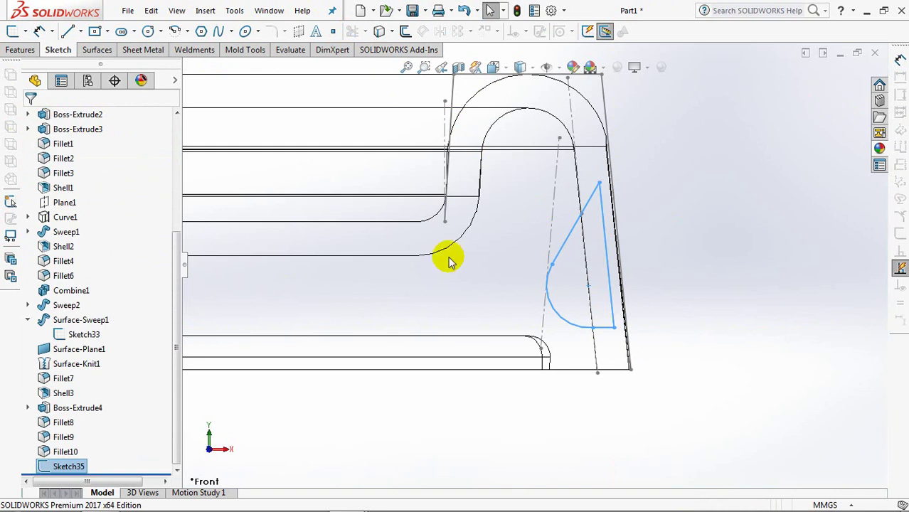
click(84, 334)
click(87, 320)
mouse_move(694, 228)
shift+middle_down()
mouse_move(687, 272)
mouse_move(664, 264)
mouse_move(615, 193)
shift+middle_up()
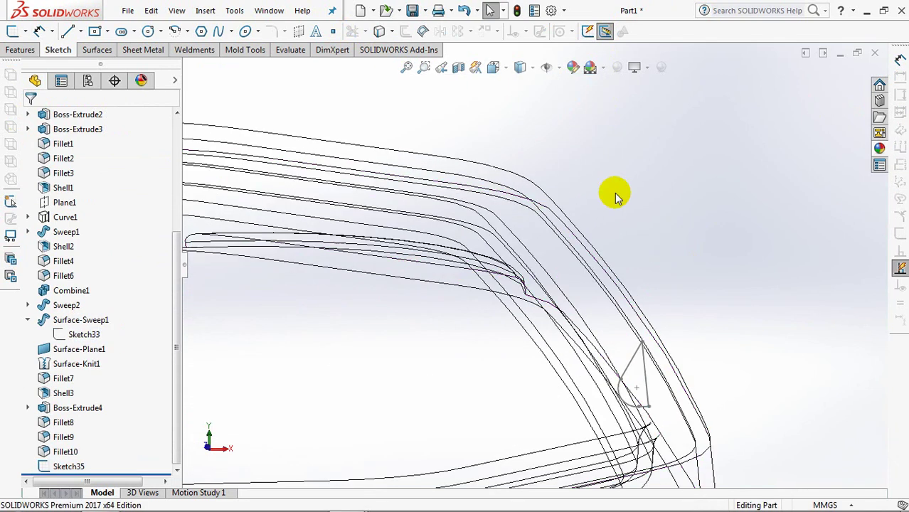
click(521, 66)
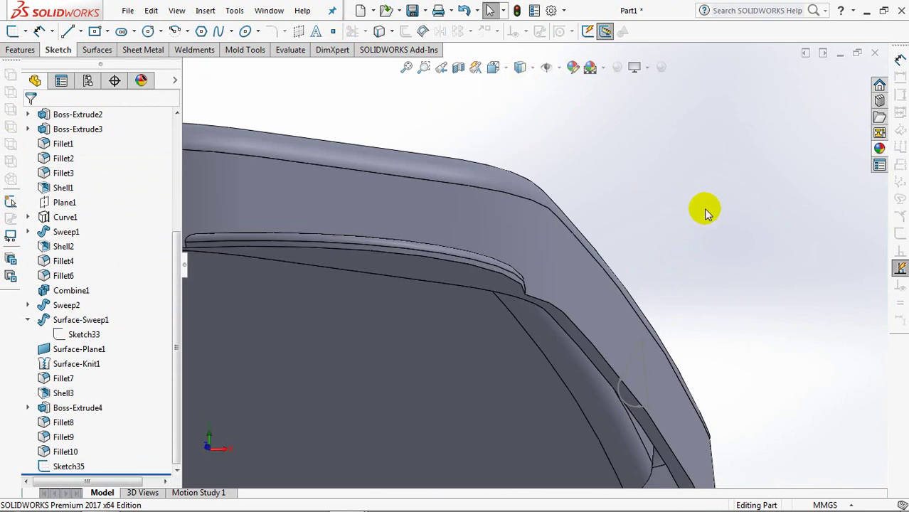
shift+middle_drag(706, 214, 709, 247)
click(68, 466)
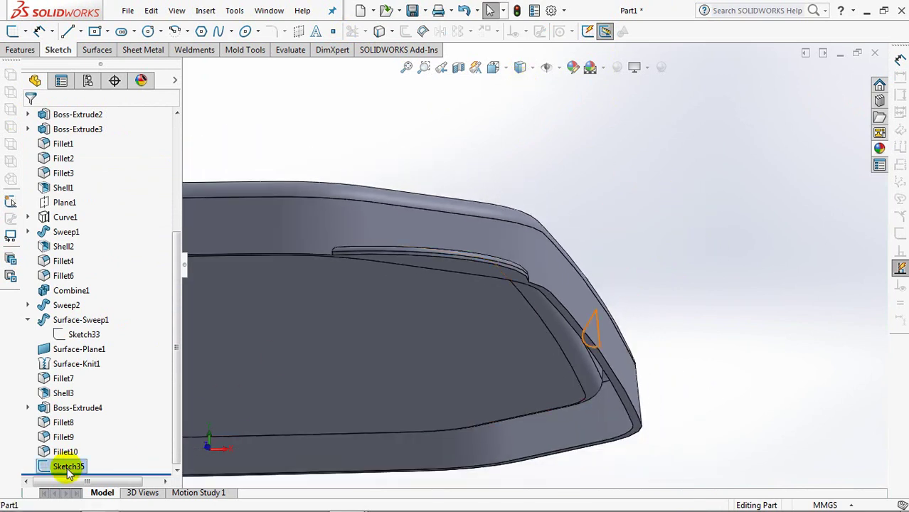
click(29, 55)
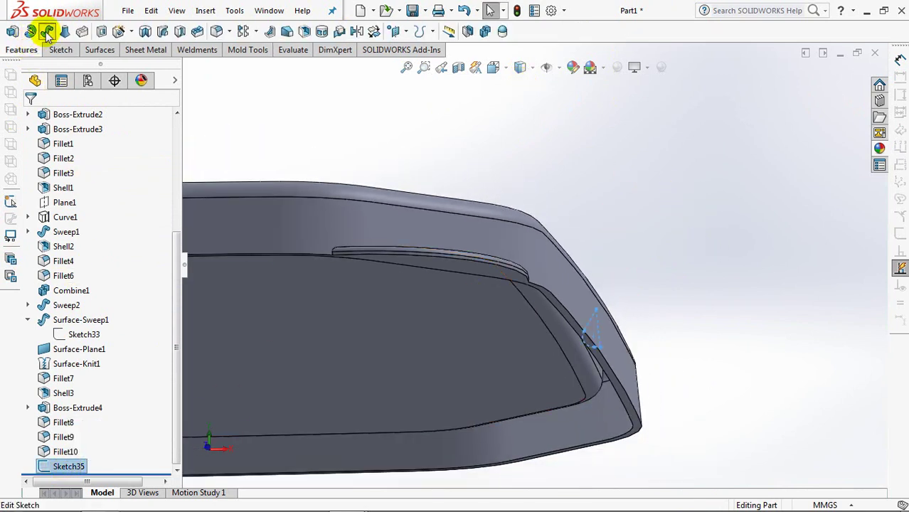
Sweep Sketch35 along the rim edge with Merge tangent faces, scoped to the Fillet10 body
click(47, 33)
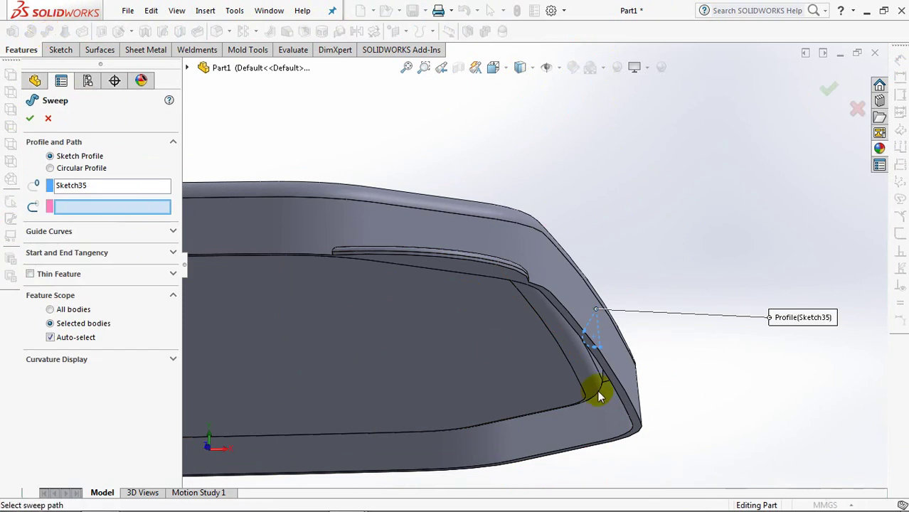
click(622, 403)
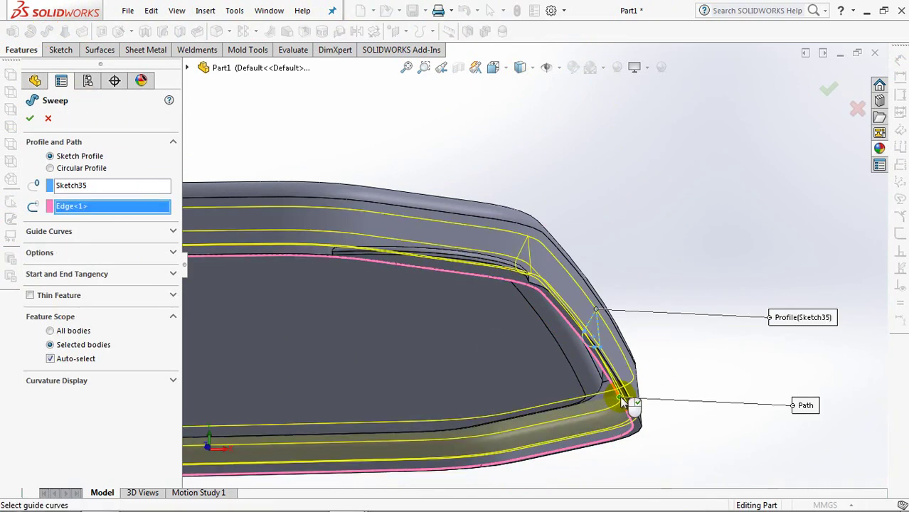
click(84, 255)
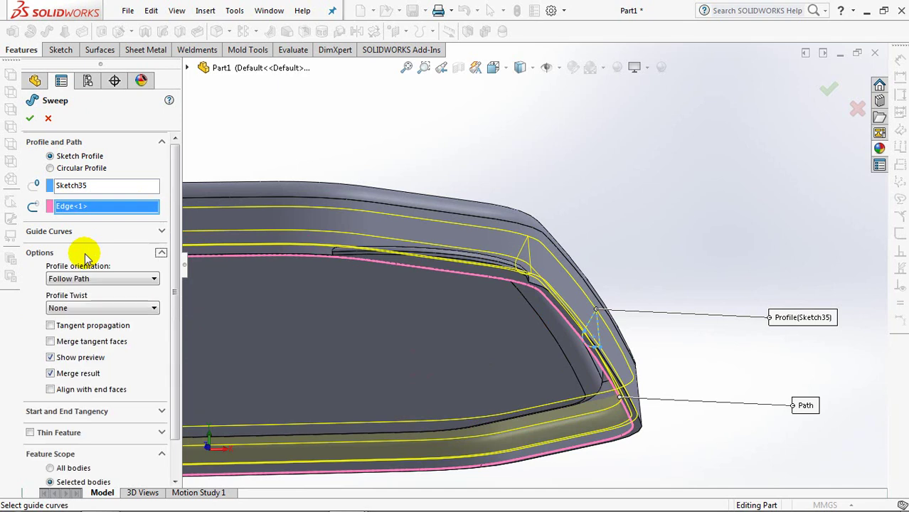
click(49, 342)
drag(180, 349, 159, 411)
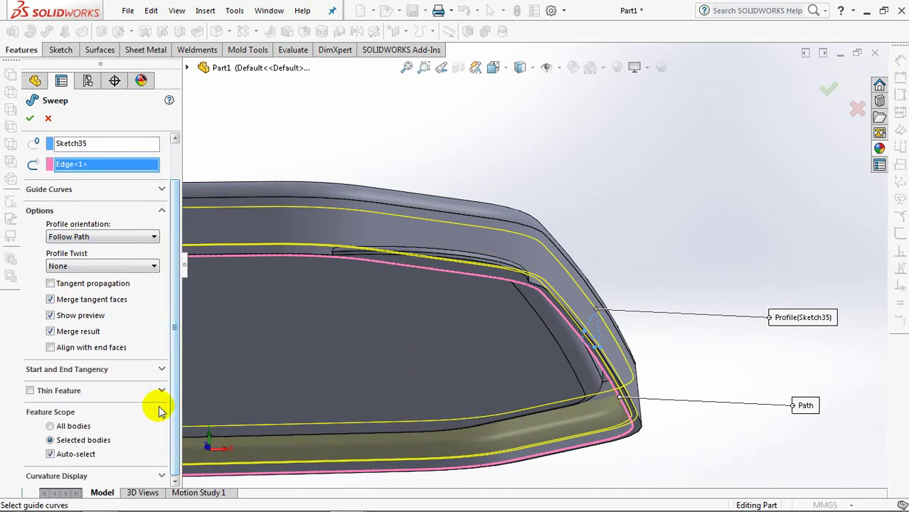
click(50, 454)
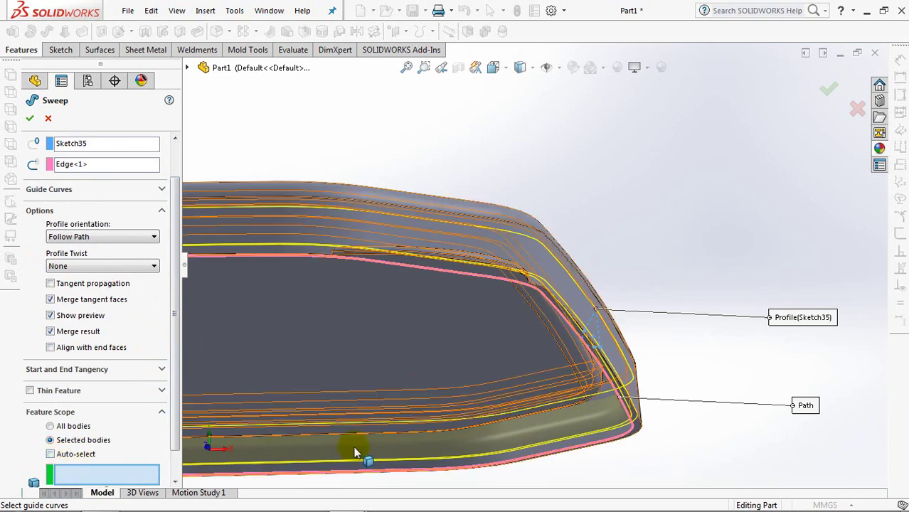
click(475, 367)
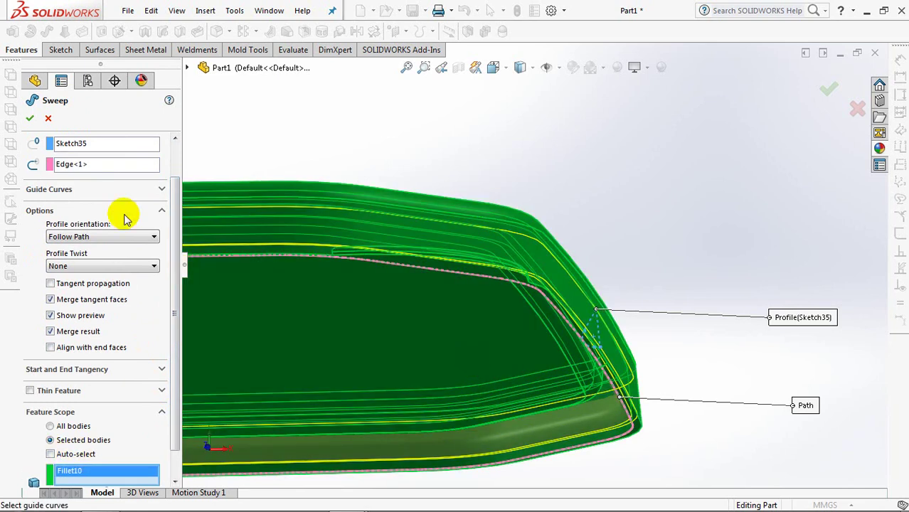
click(31, 121)
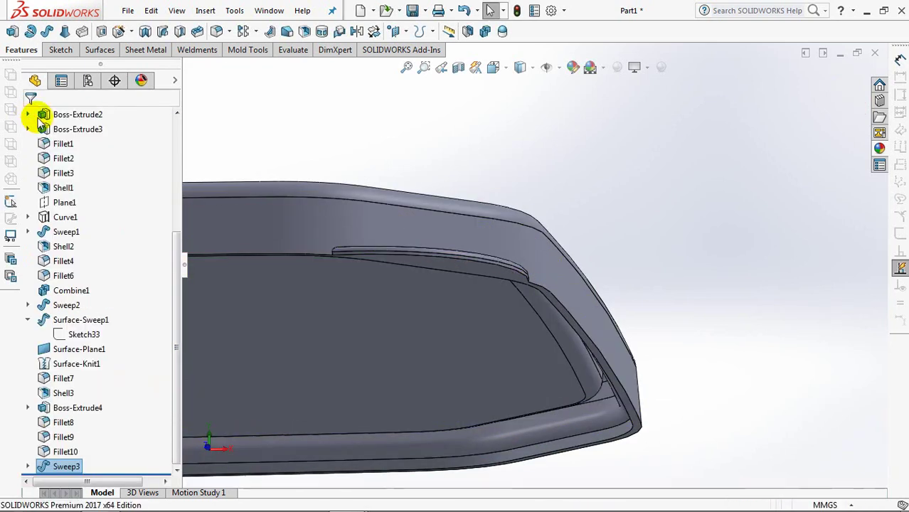
mouse_move(417, 158)
middle_down()
mouse_move(447, 183)
mouse_move(436, 204)
mouse_move(645, 183)
mouse_move(626, 236)
mouse_move(653, 187)
mouse_move(655, 159)
middle_up()
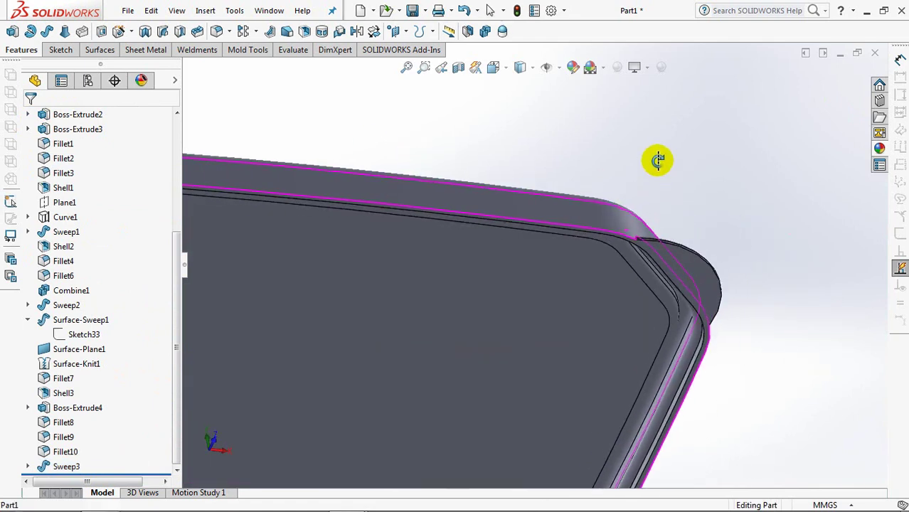
Fillet the top rim edge at 0.5 mm, then return to the isometric view
click(213, 32)
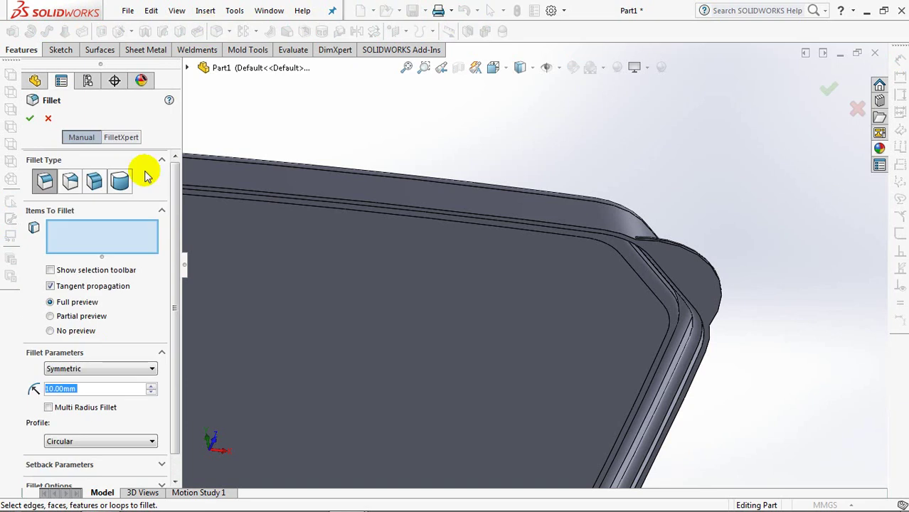
text(0.5)
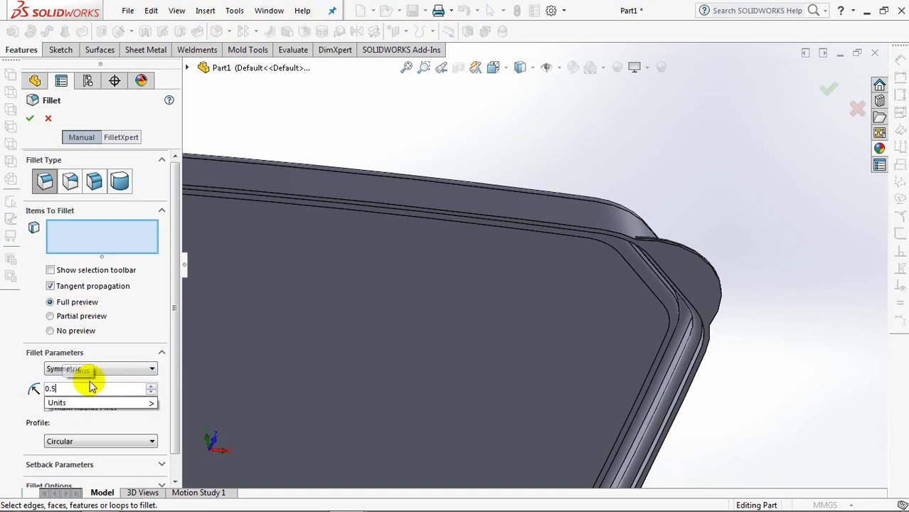
key(Return)
middle_drag(629, 365, 679, 379)
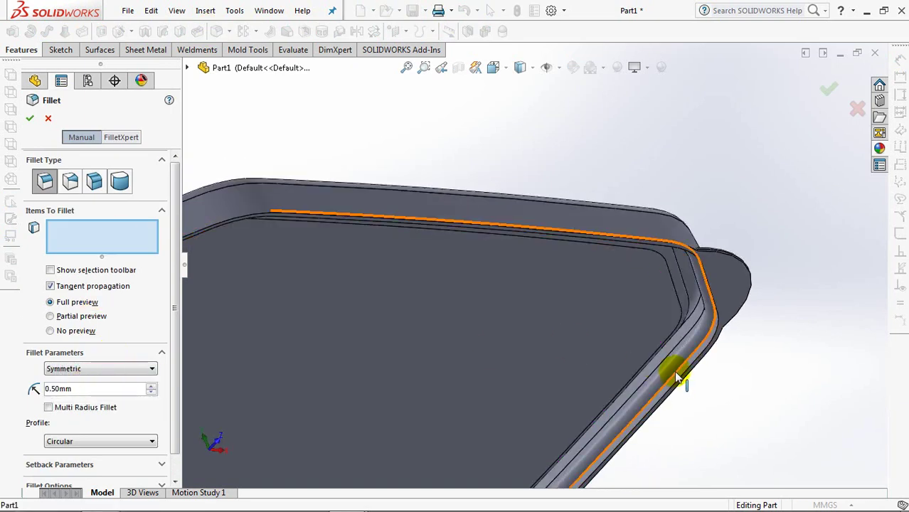
click(675, 371)
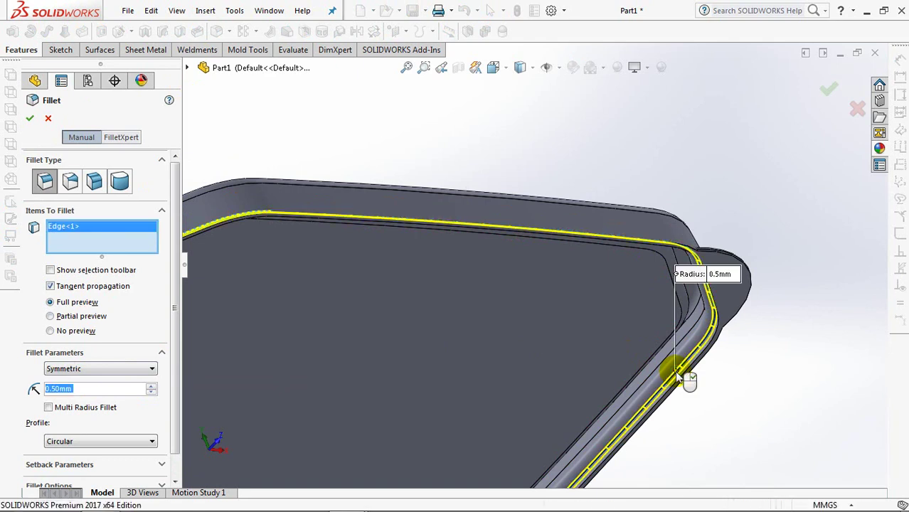
right_click(675, 370)
key(ctrl+7)
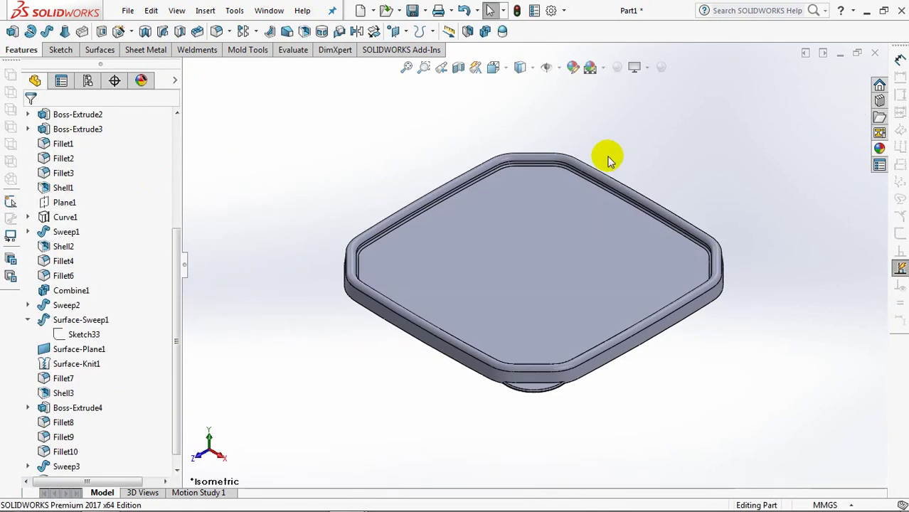
Apply a section view and zoom into the cut lip at the lid's end
click(458, 69)
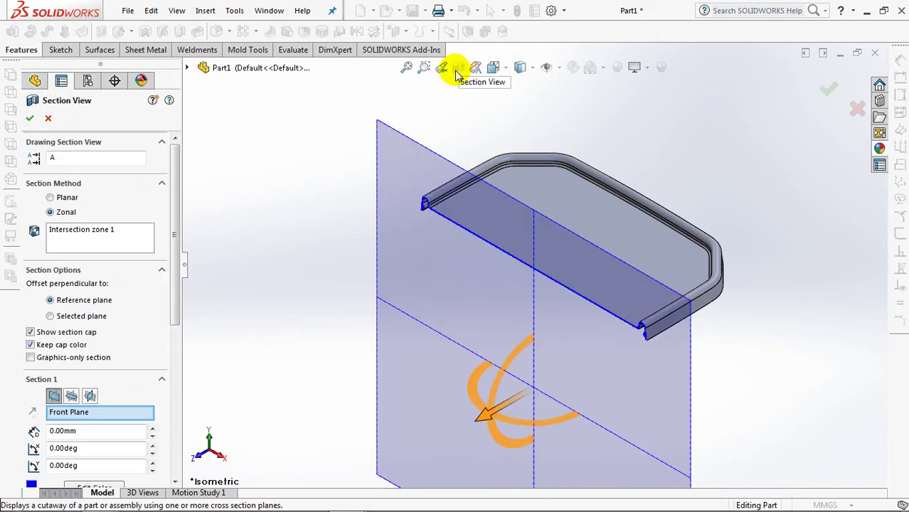
key(Escape)
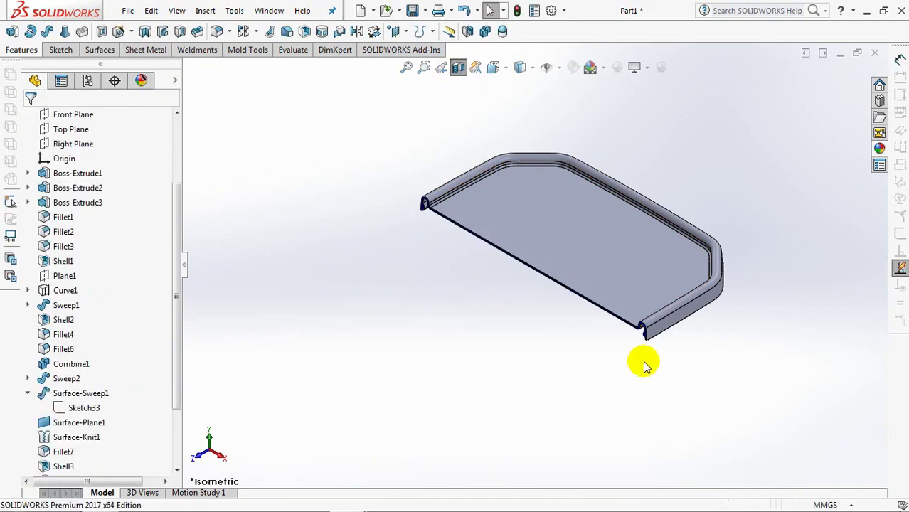
middle_drag(645, 365, 664, 339)
click(424, 67)
drag(645, 295, 708, 363)
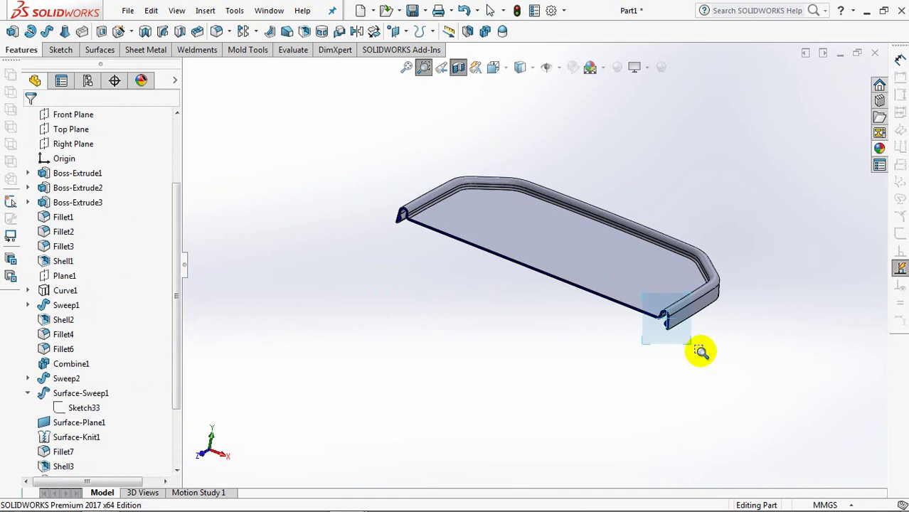
right_click(638, 292)
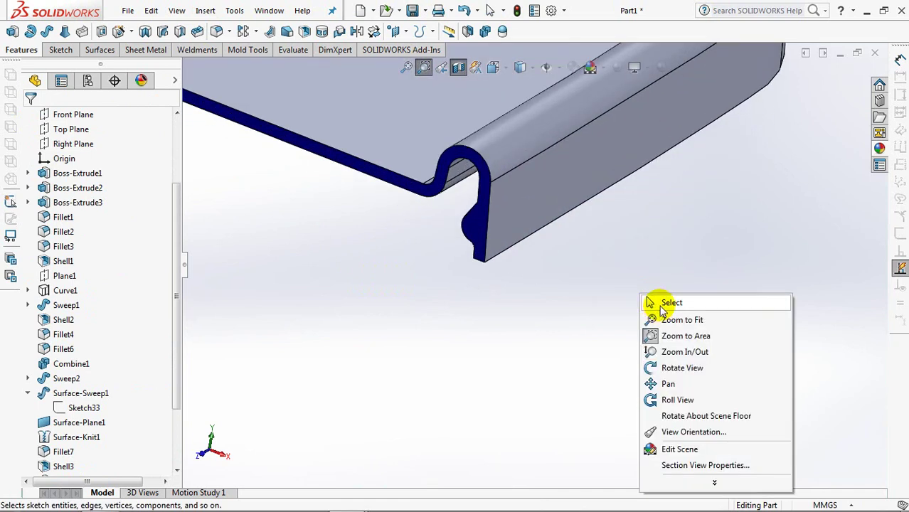
click(667, 301)
Show the hidden Sweep2 container body from Solid Bodies and inspect the lid gripping the lip
scroll(179, 199, up, 5)
click(27, 173)
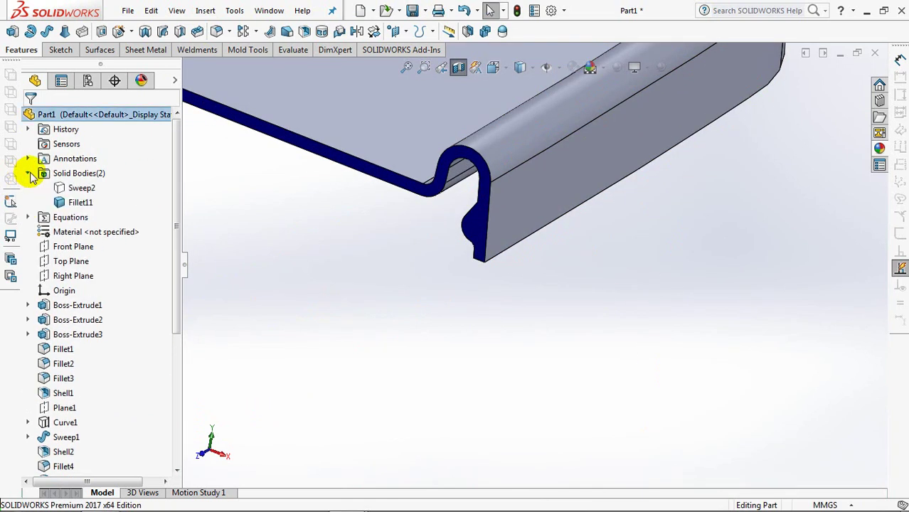
click(68, 187)
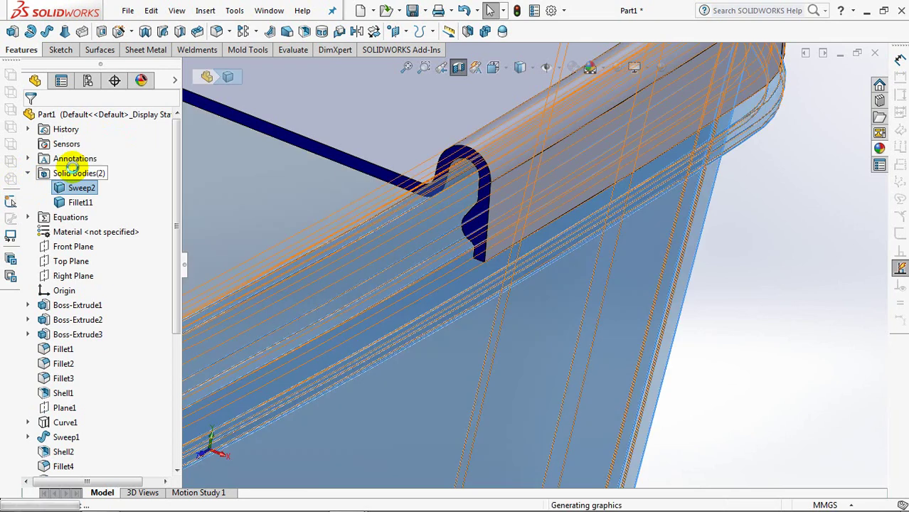
click(806, 305)
mouse_move(806, 305)
middle_down()
mouse_move(782, 281)
mouse_move(796, 290)
middle_up()
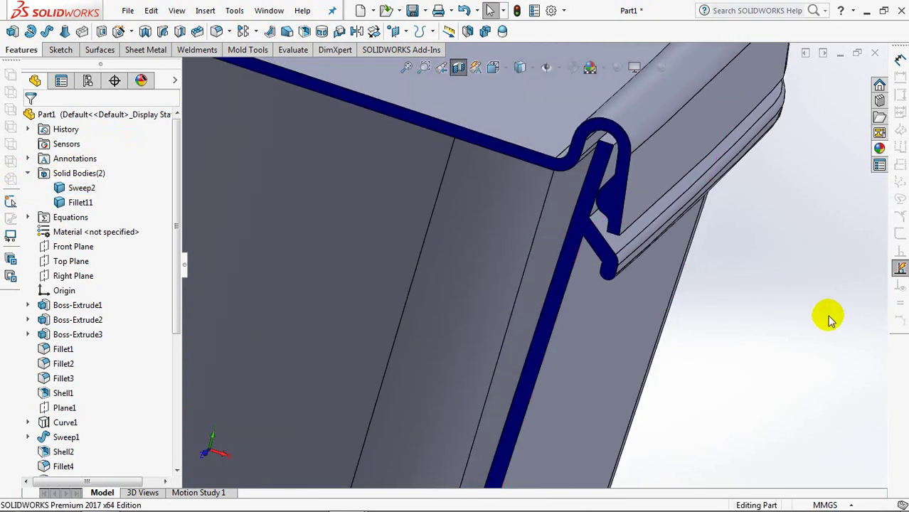
Inspect the top-right rim cross-section from the Front view, then turn off Section View and go isometric
key(ctrl+1)
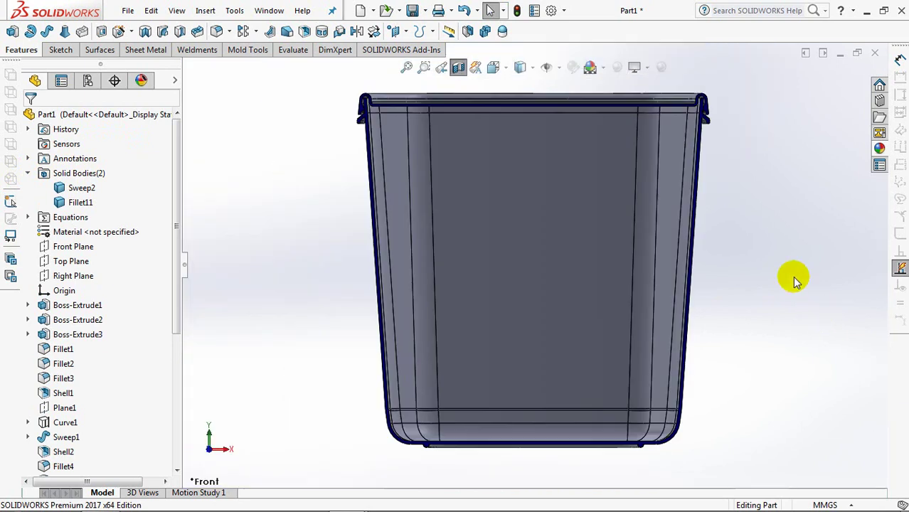
click(425, 68)
drag(686, 85, 728, 138)
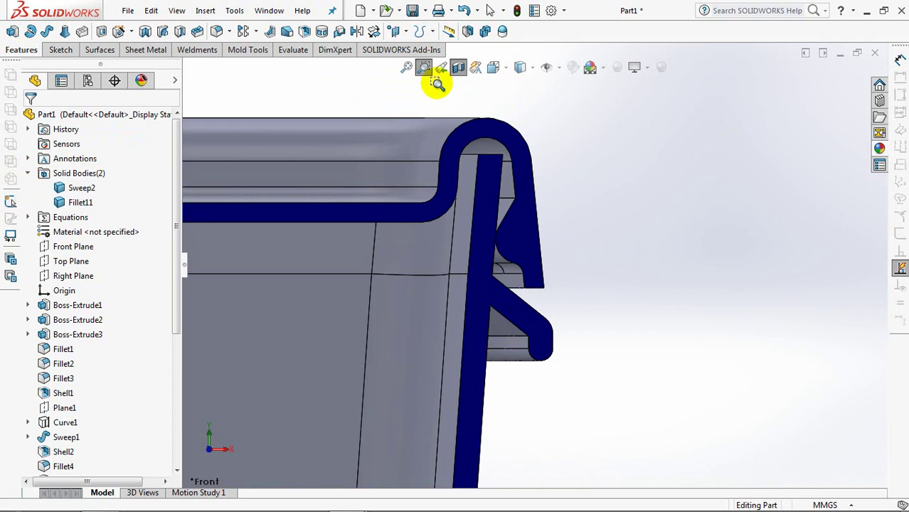
click(458, 67)
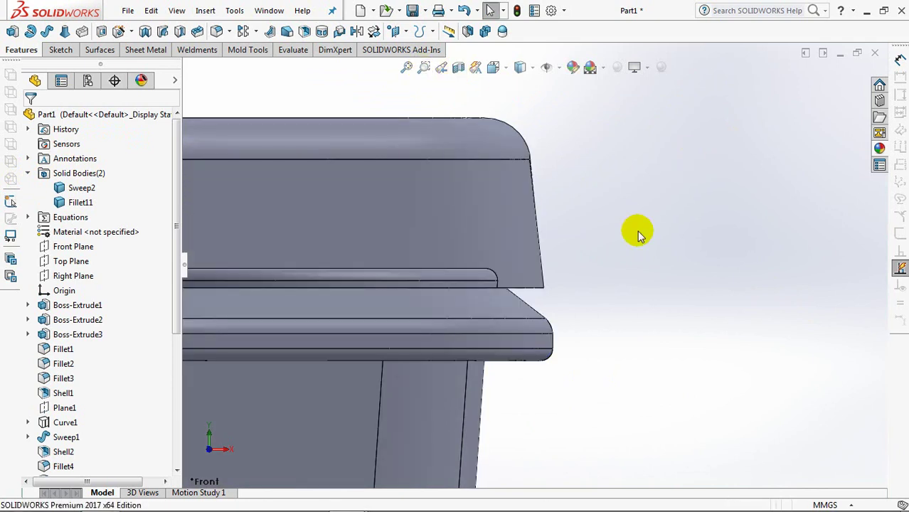
key(ctrl+7)
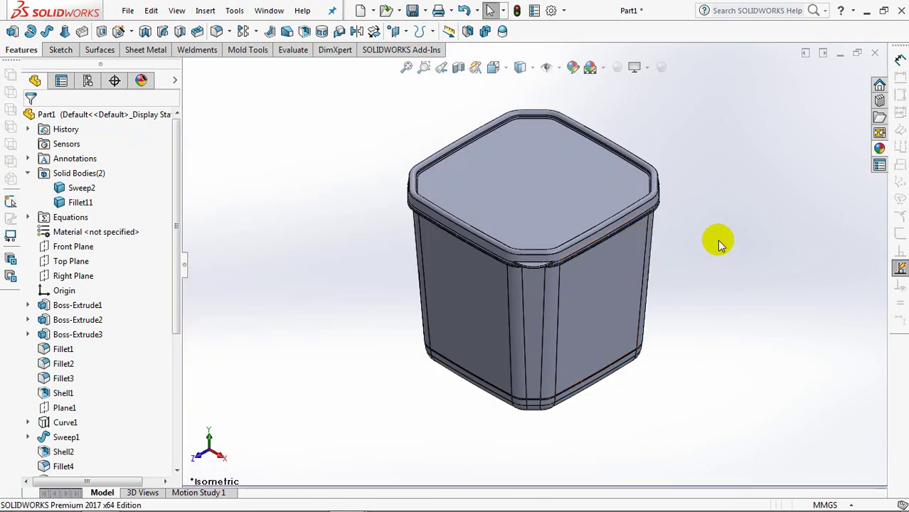